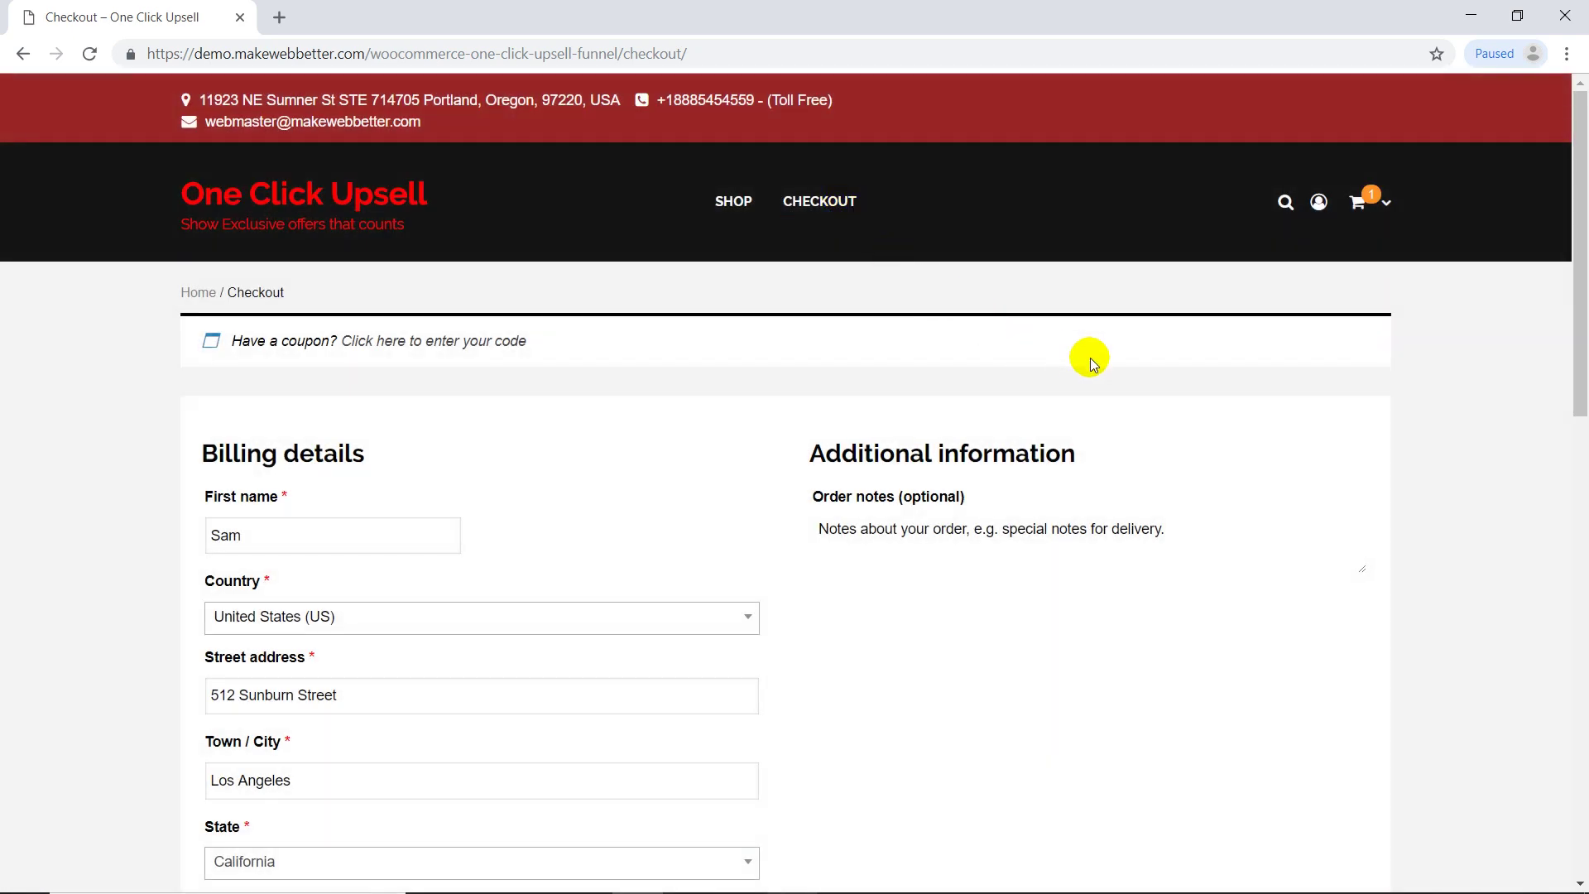
Pay for the iPhone XR order with the saved Stripe test Visa card and place it
{"action": "scroll", "coordinate": [1170, 356], "scroll_direction": "down", "scroll_amount": 10}
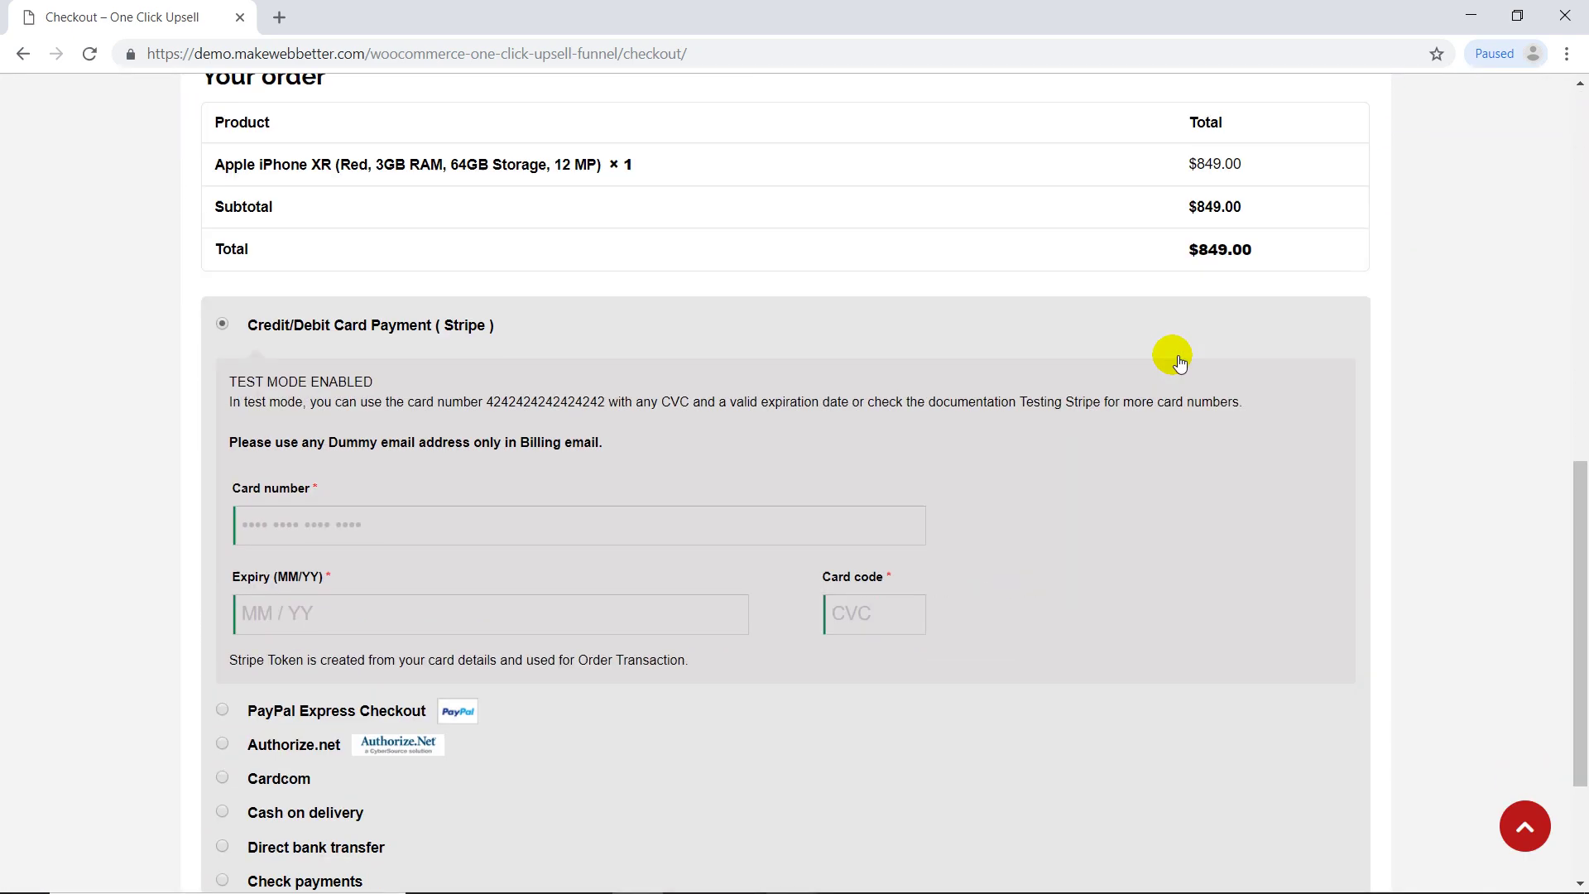
{"action": "left_click", "coordinate": [524, 525]}
{"action": "left_click", "coordinate": [354, 569]}
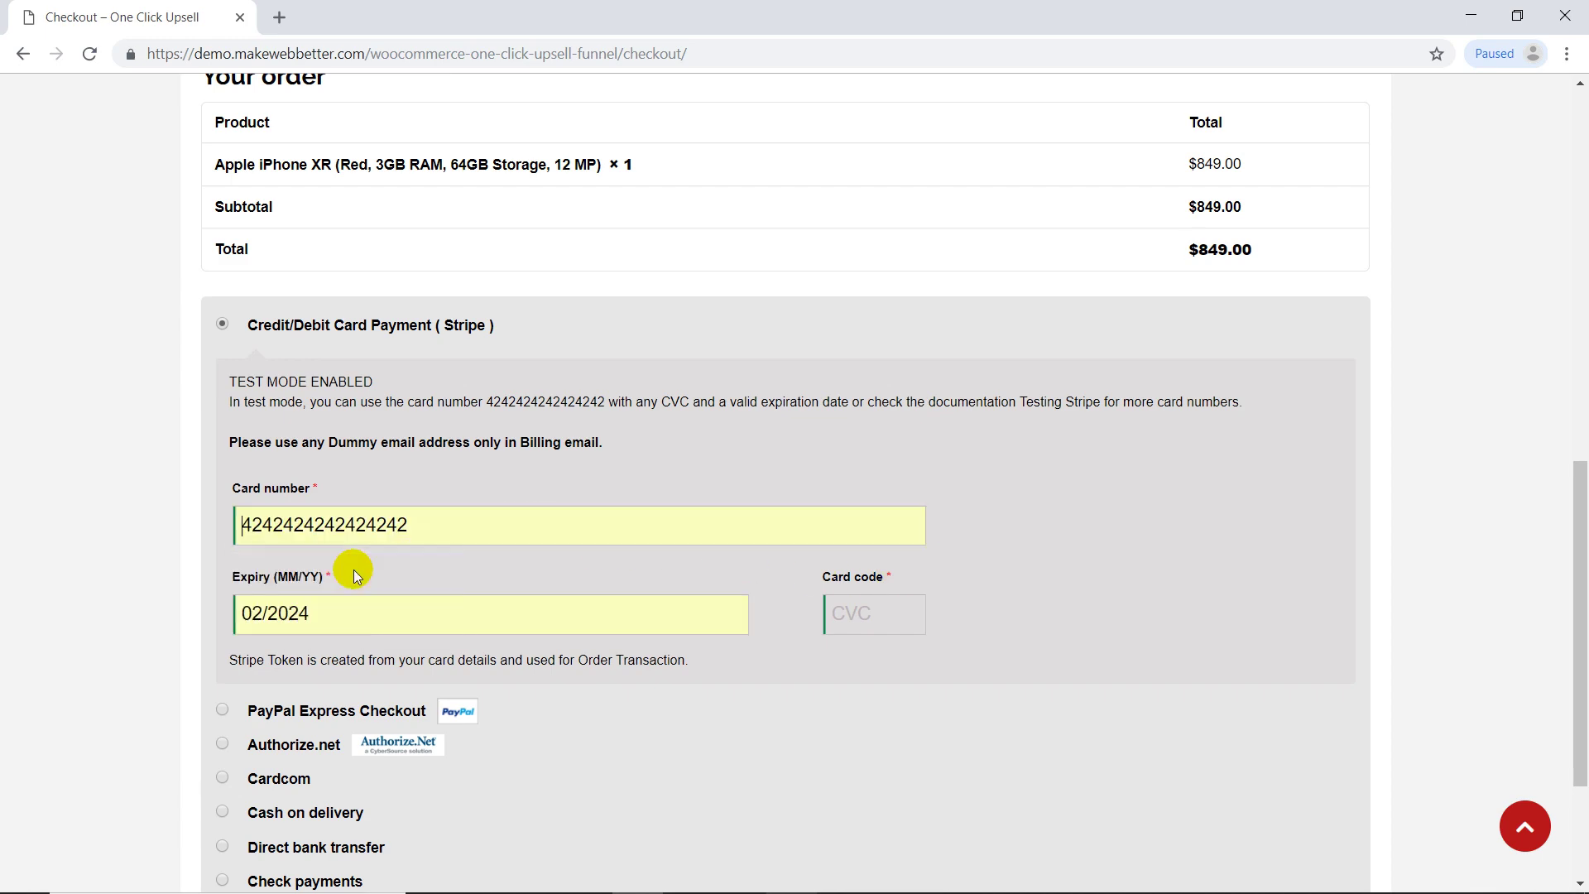
{"action": "left_click", "coordinate": [879, 629]}
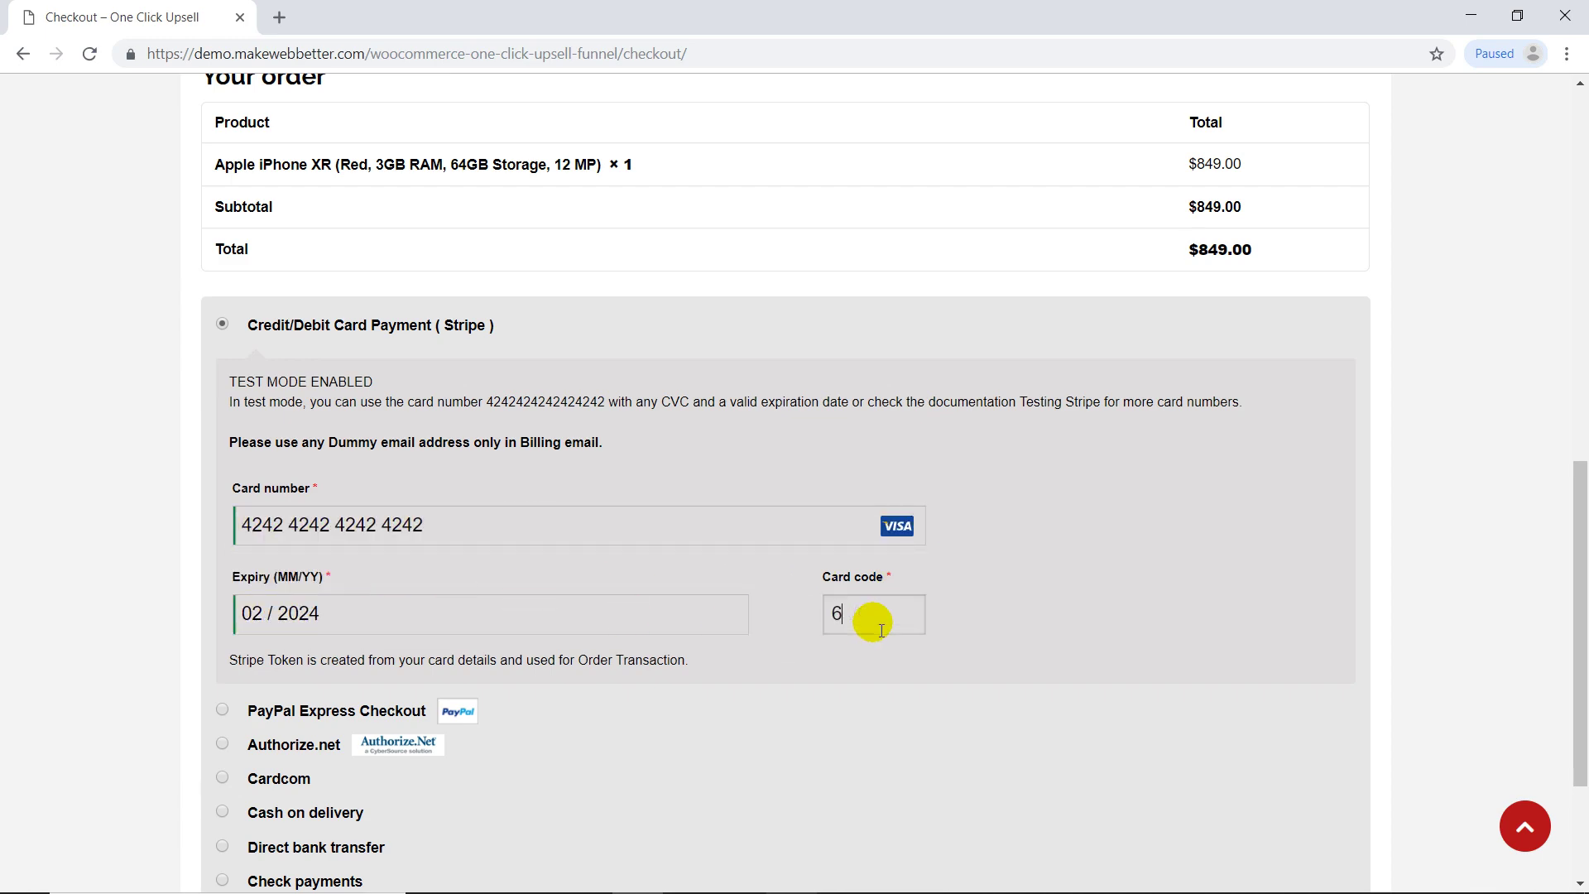
{"action": "scroll", "coordinate": [1259, 592], "scroll_direction": "down", "scroll_amount": 3}
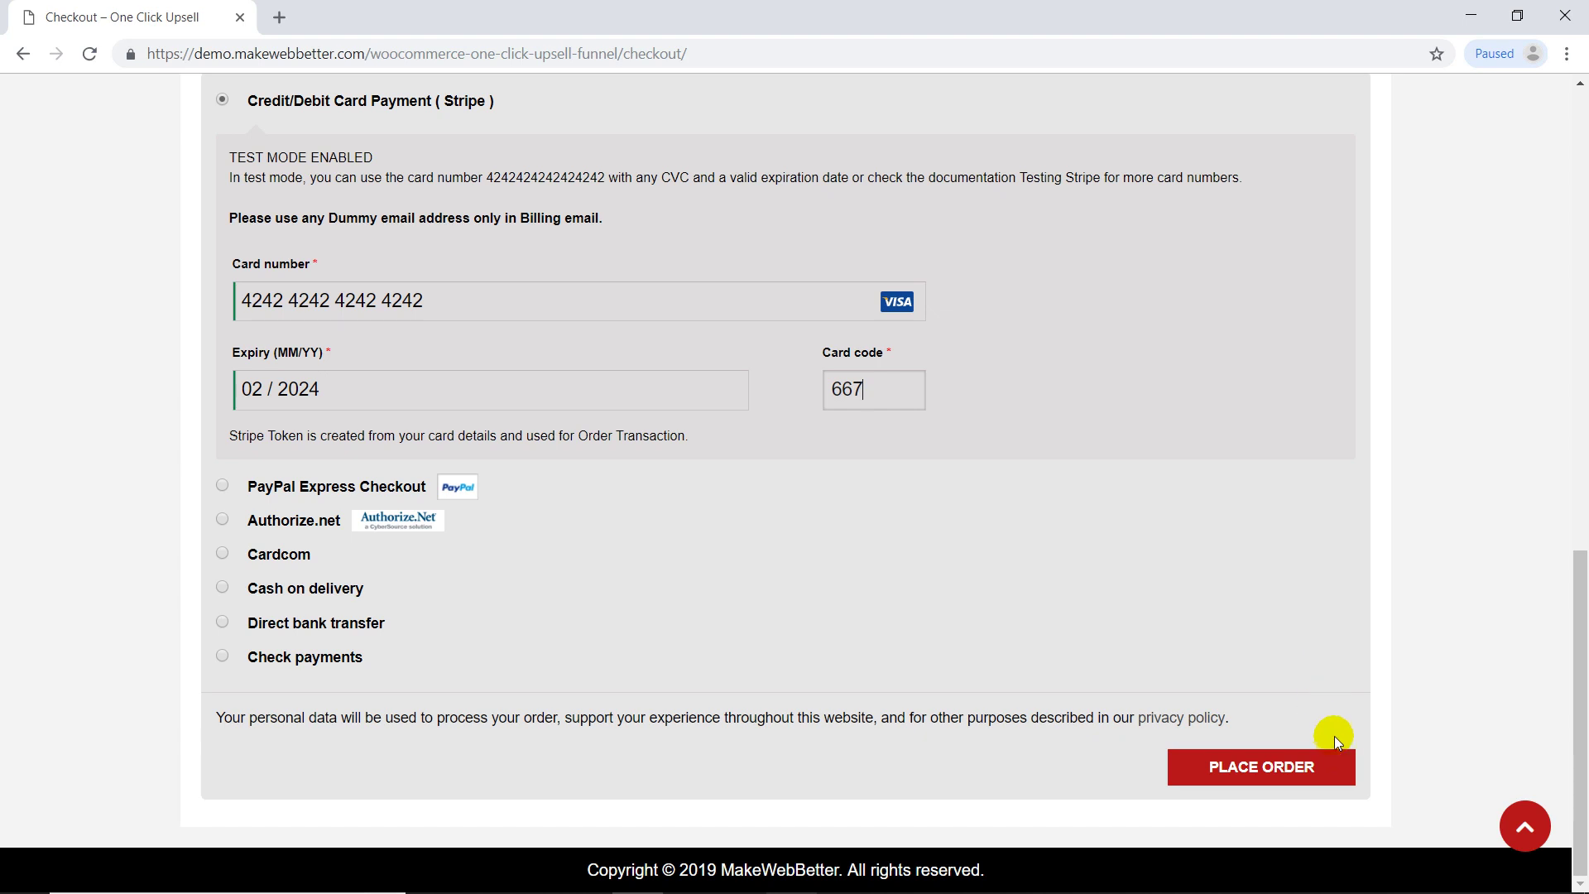
{"action": "left_click", "coordinate": [1345, 766]}
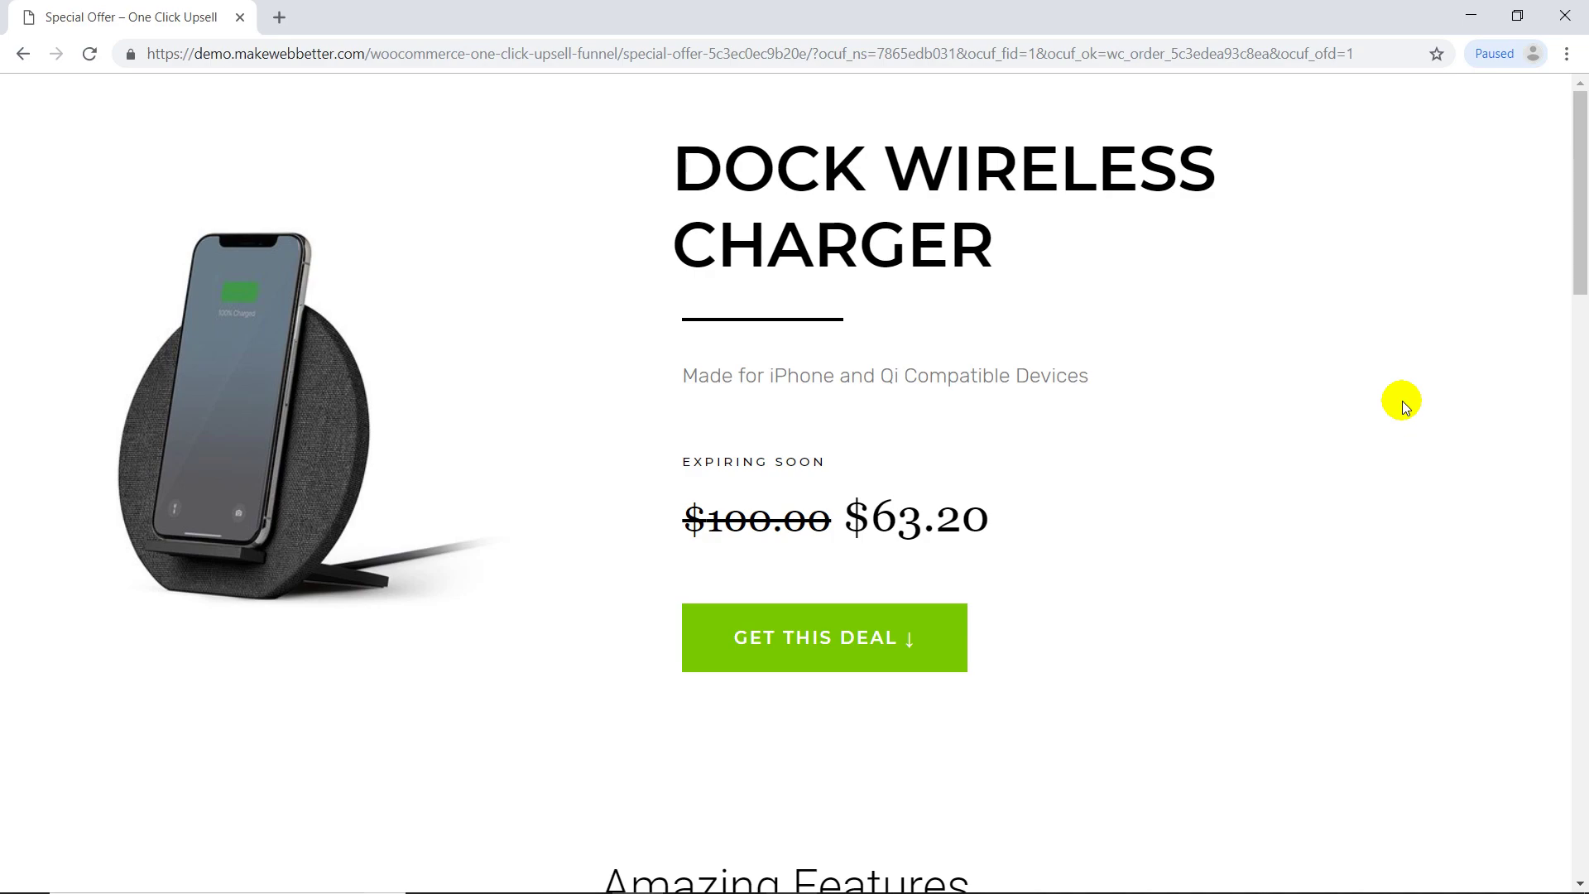
Scroll through the Dock Wireless Charger special offer page priced at $63.20
{"action": "scroll", "coordinate": [1402, 401], "scroll_direction": "down", "scroll_amount": 12}
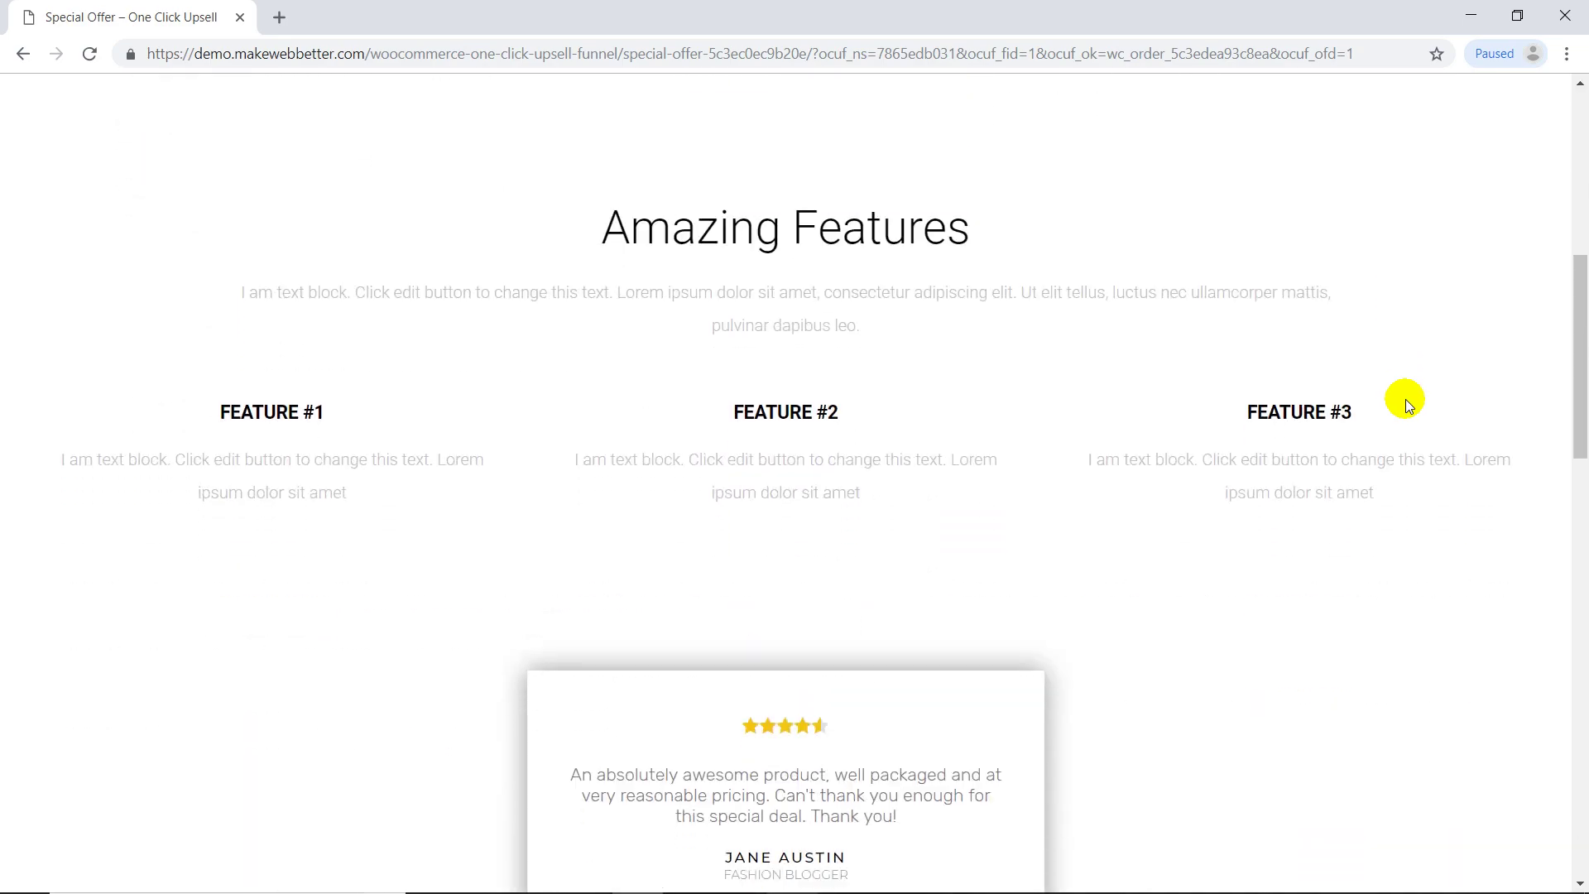
{"action": "scroll", "coordinate": [1405, 399], "scroll_direction": "down", "scroll_amount": 15}
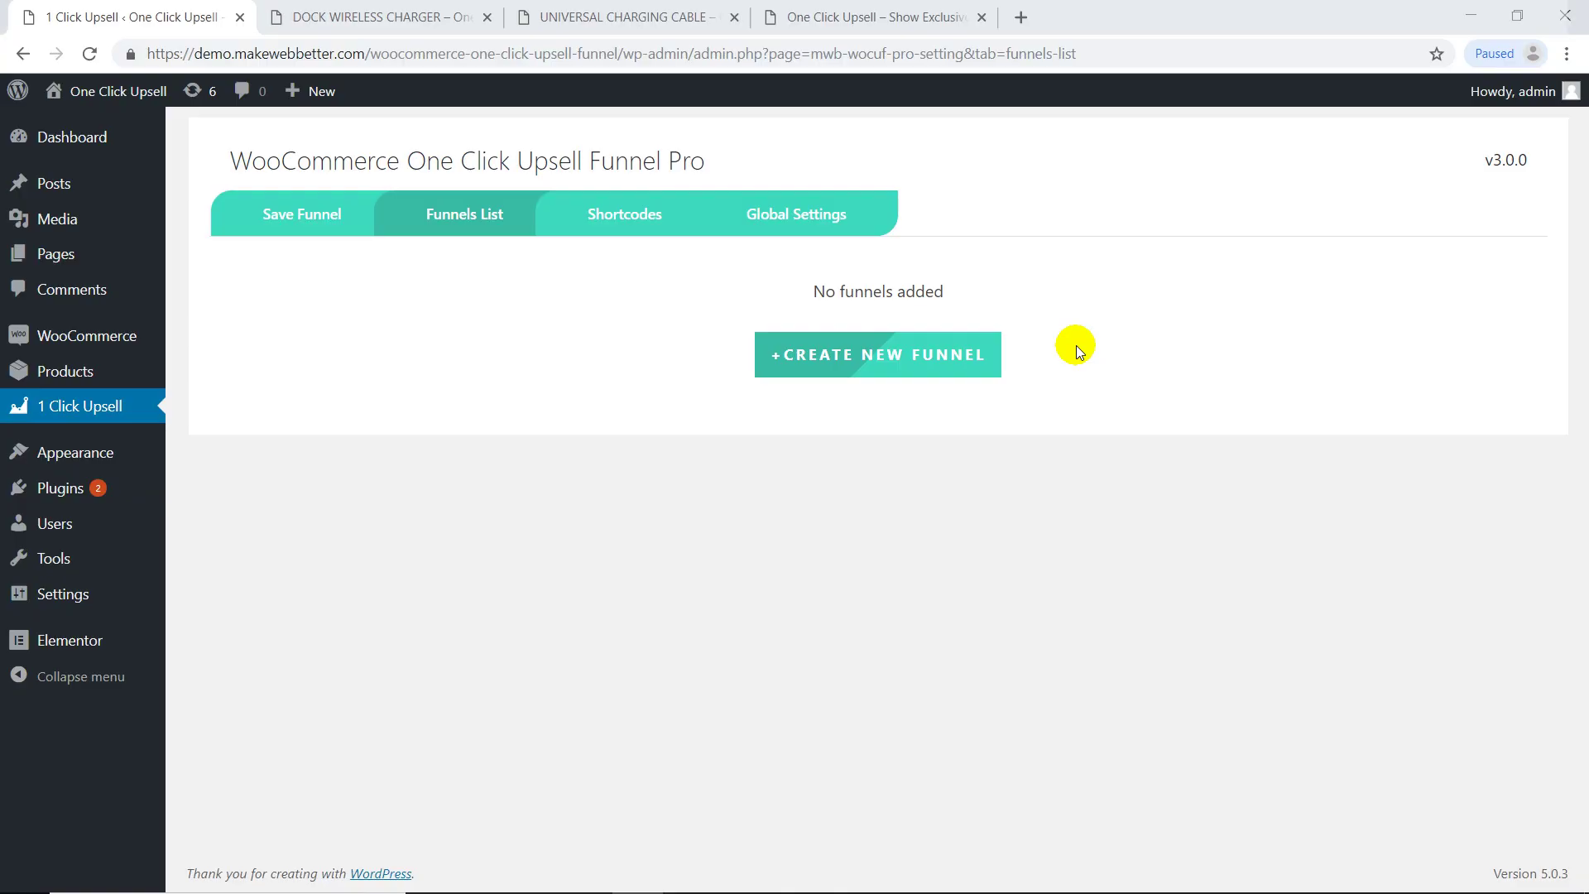
Check the shop's three products, then begin a new funnel from the empty funnels list
{"action": "left_click", "coordinate": [898, 16]}
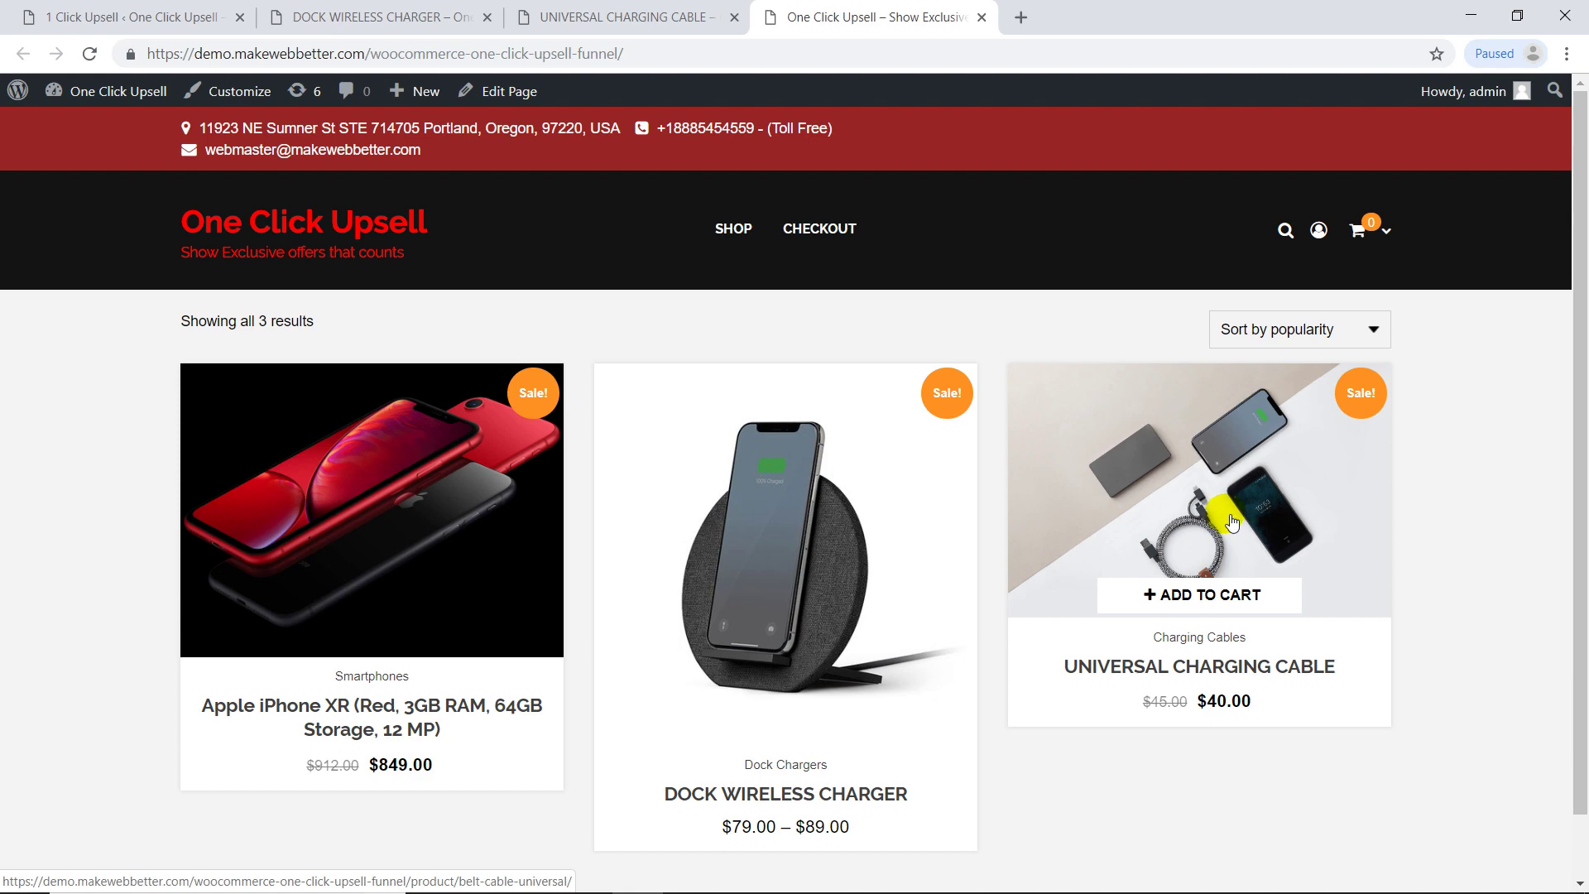
{"action": "left_click", "coordinate": [182, 30]}
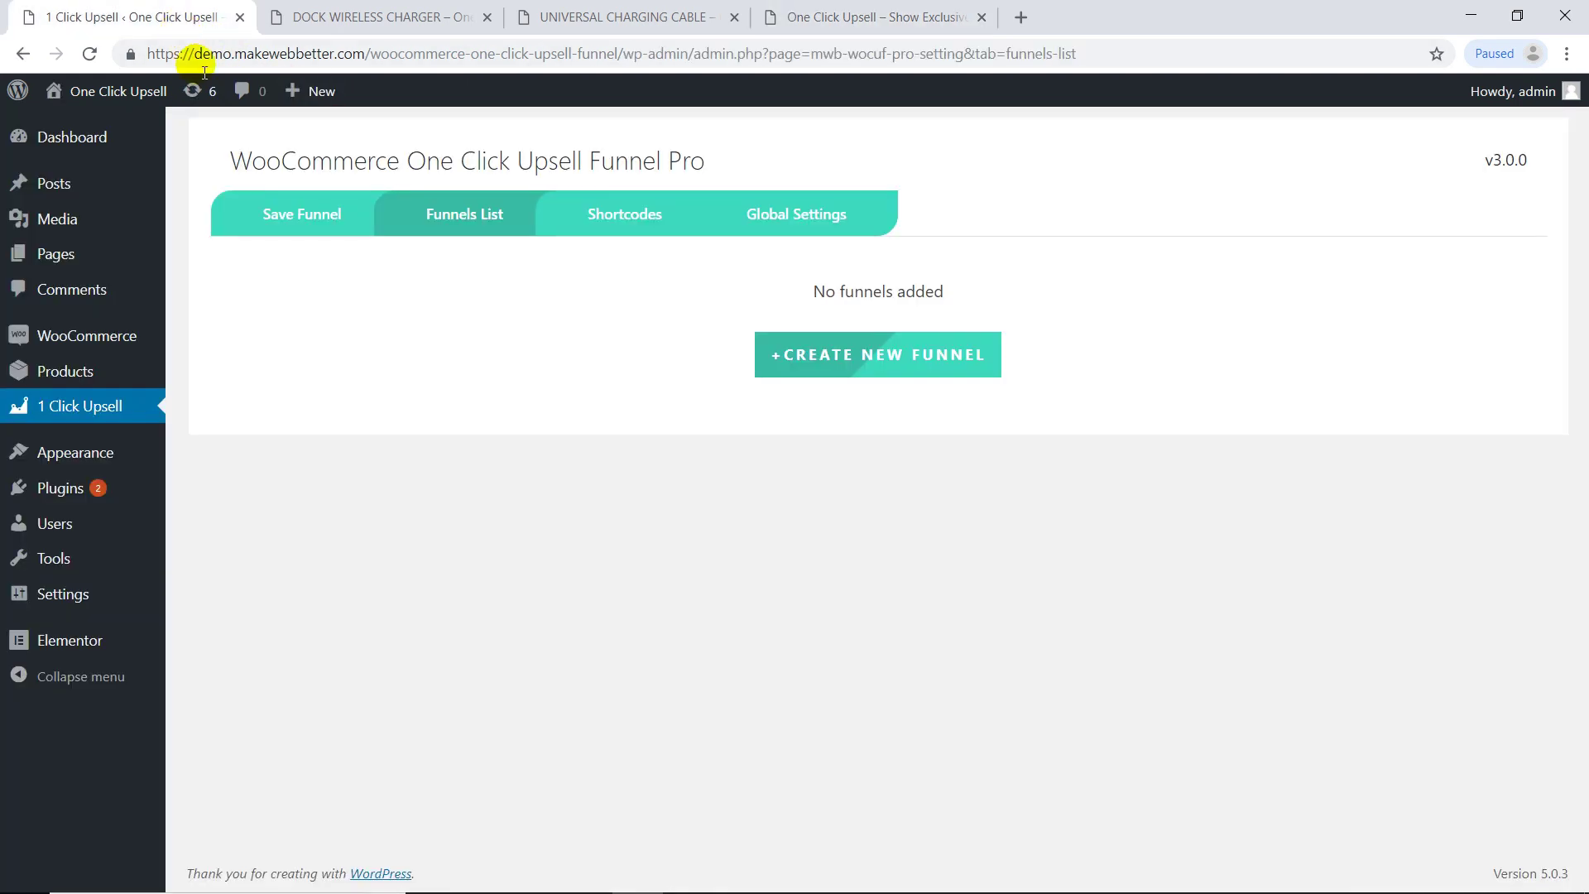
{"action": "left_click", "coordinate": [990, 363]}
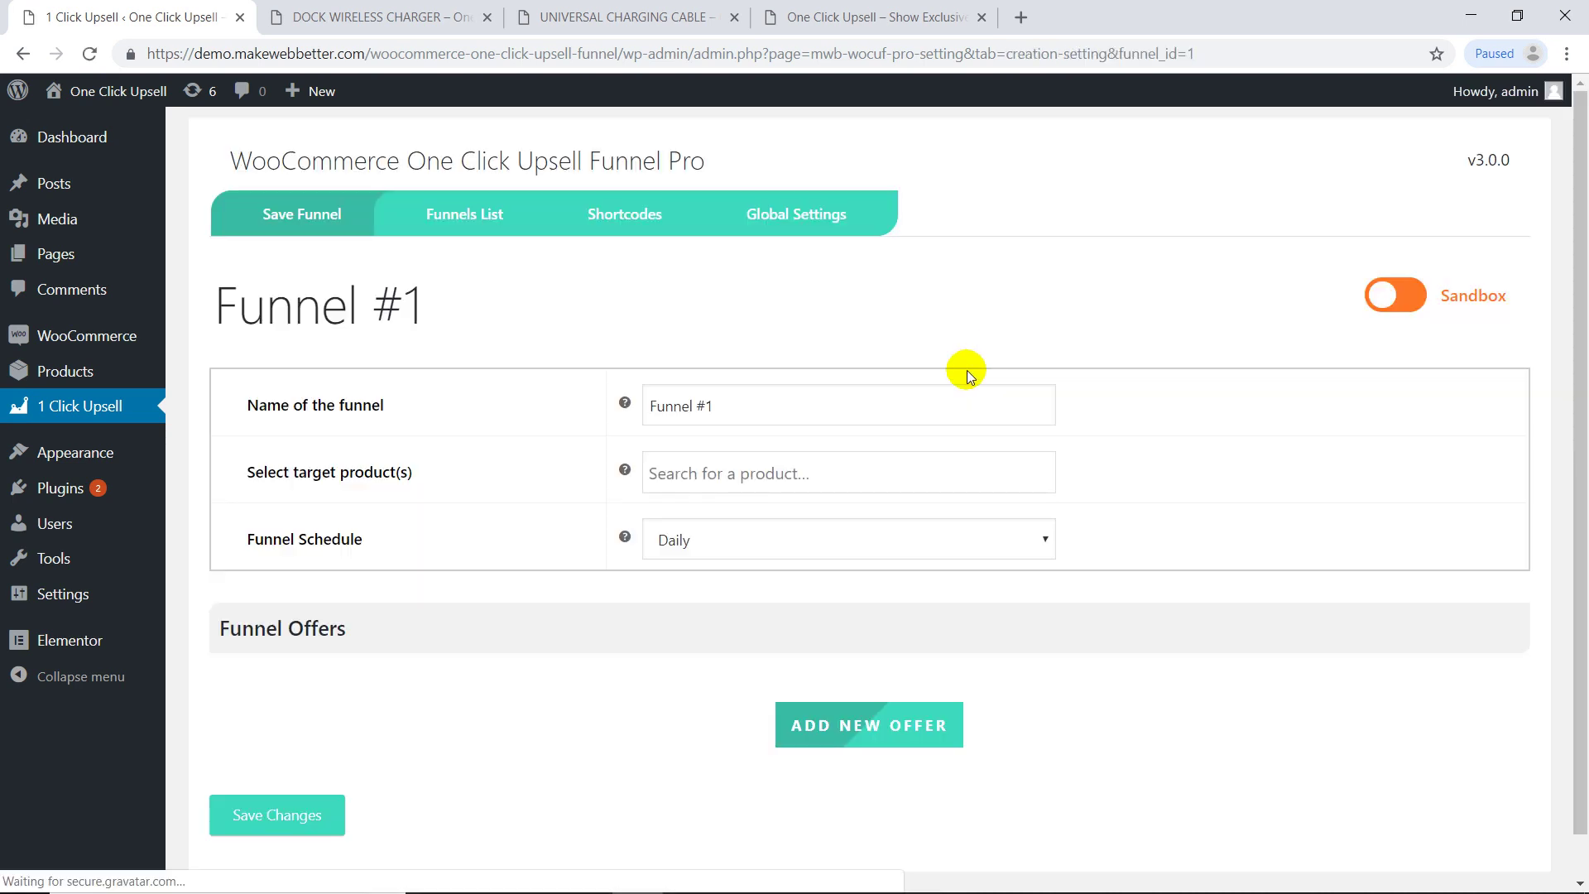
Rename the funnel iPhone XR, target Apple iPhone XR via an 'iph' search, and add Offer #1
{"action": "left_click_drag", "start_coordinate": [724, 406], "coordinate": [652, 402]}
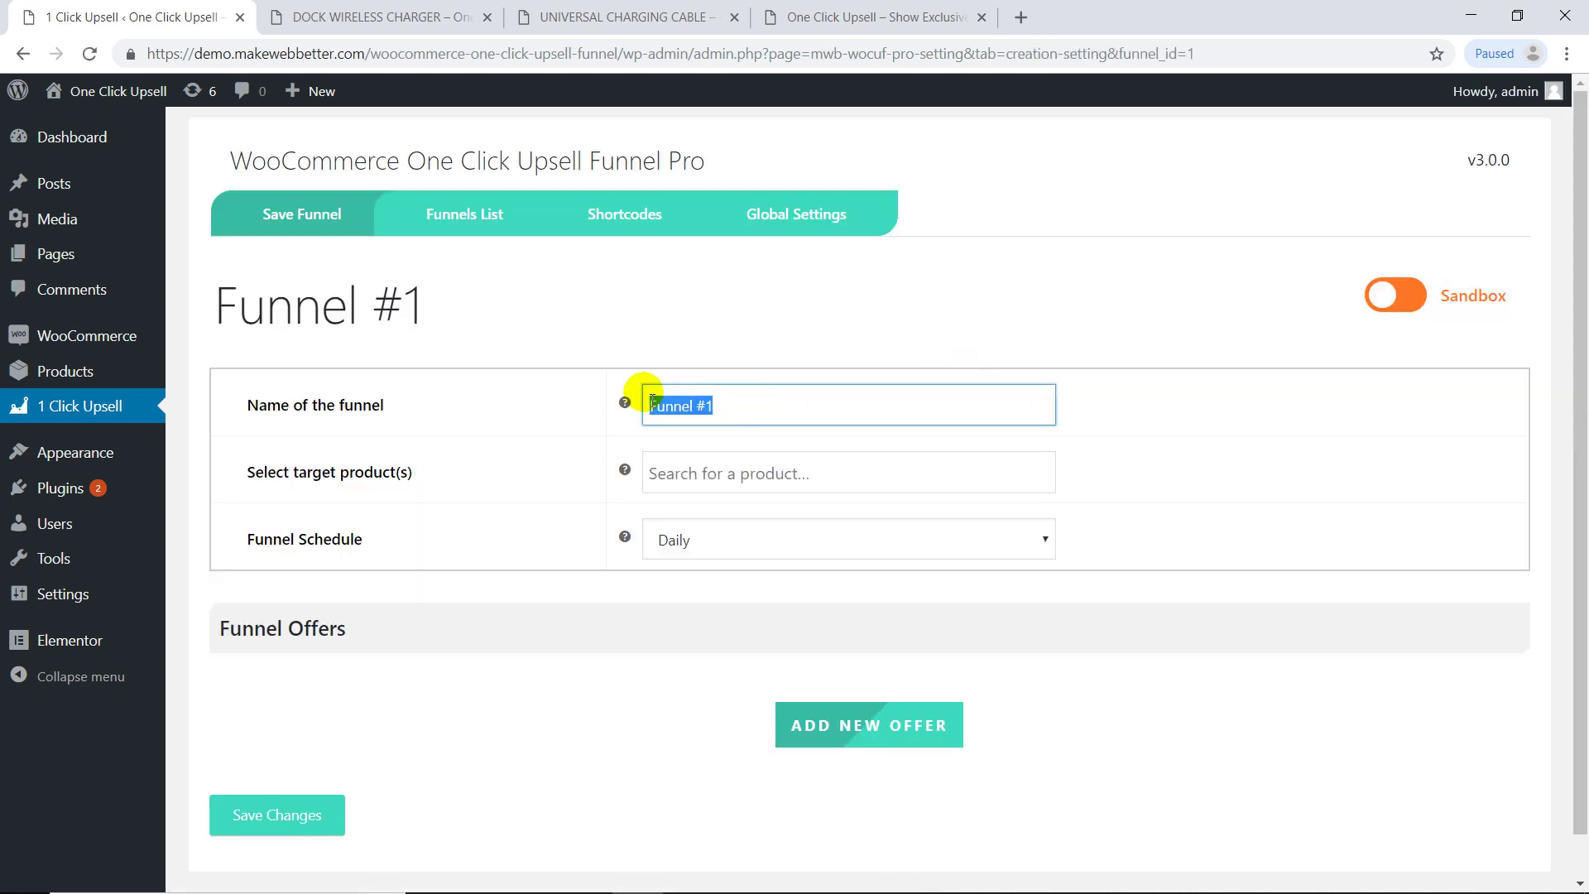
{"action": "key", "text": "BackSpace"}
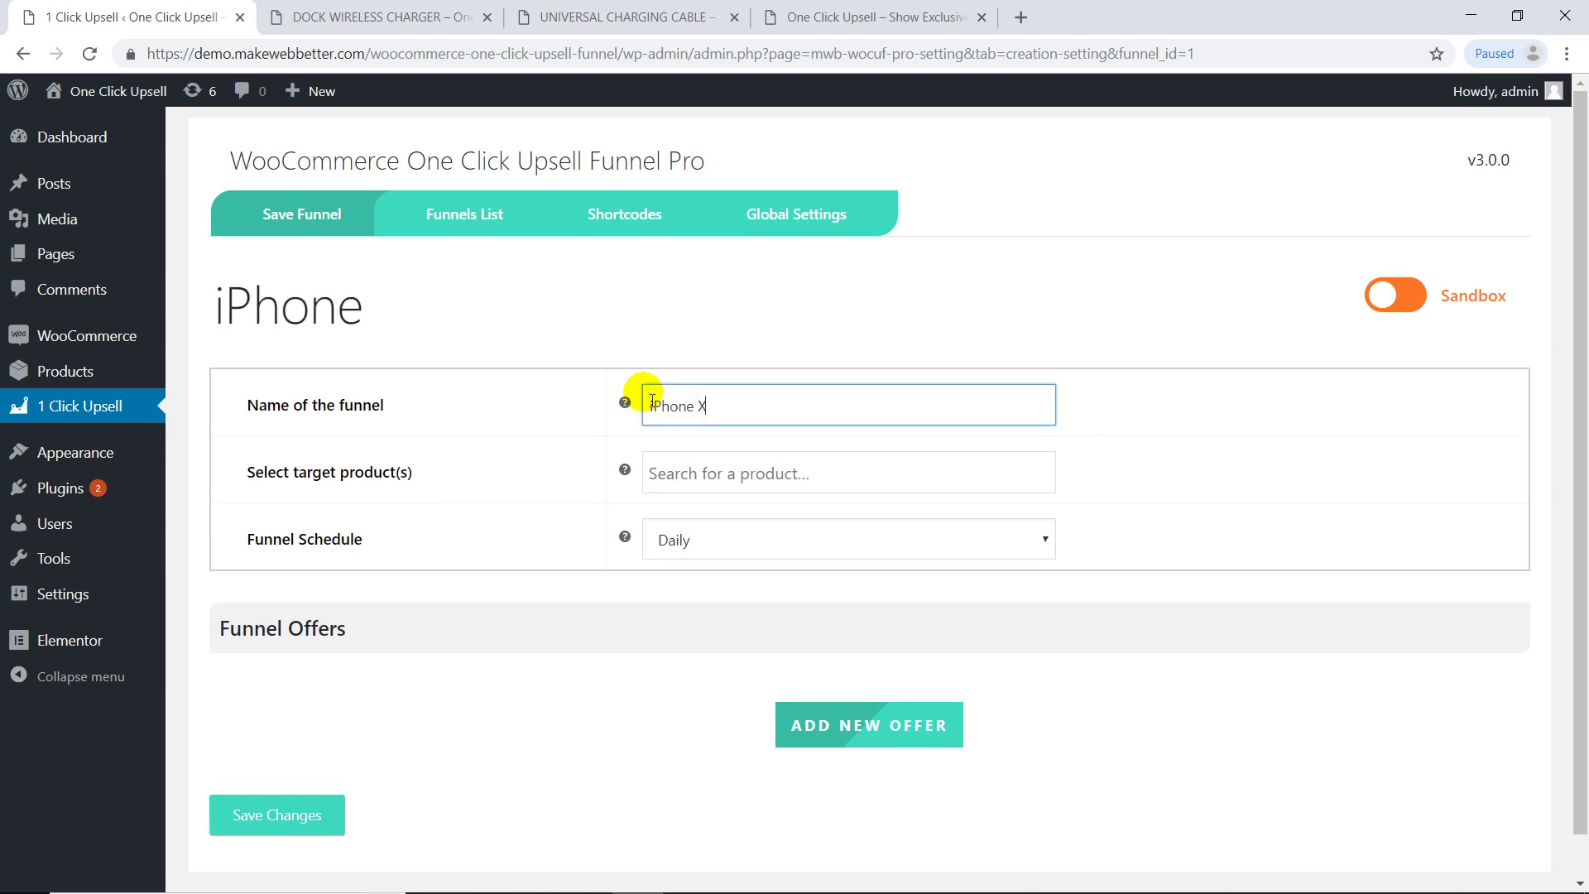
{"action": "left_click", "coordinate": [709, 474]}
{"action": "type", "text": "iphone"}
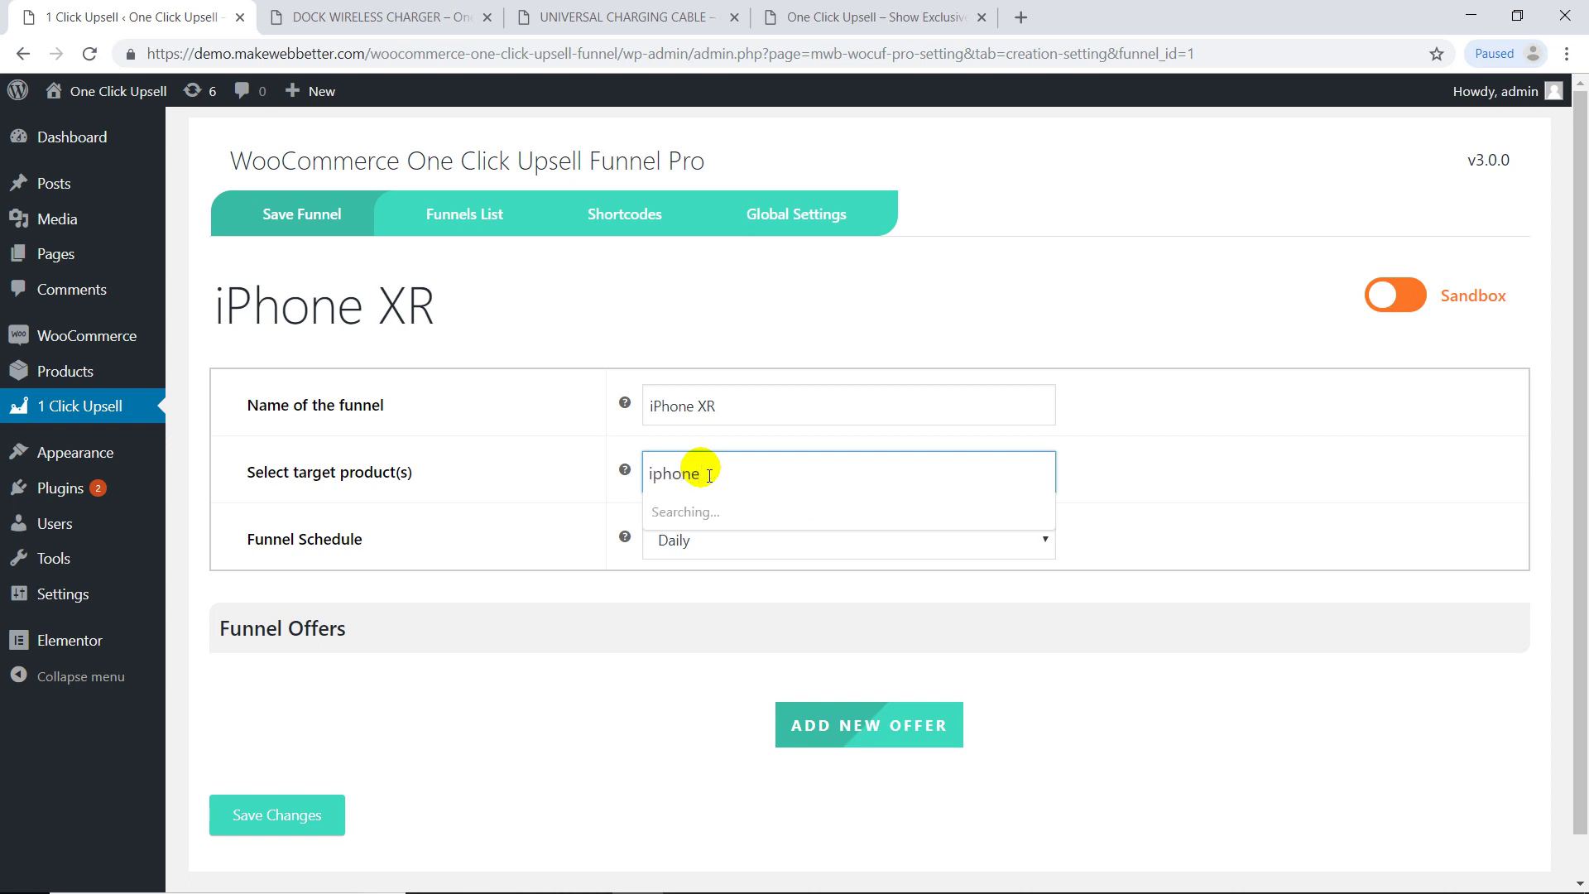
{"action": "left_click", "coordinate": [724, 514]}
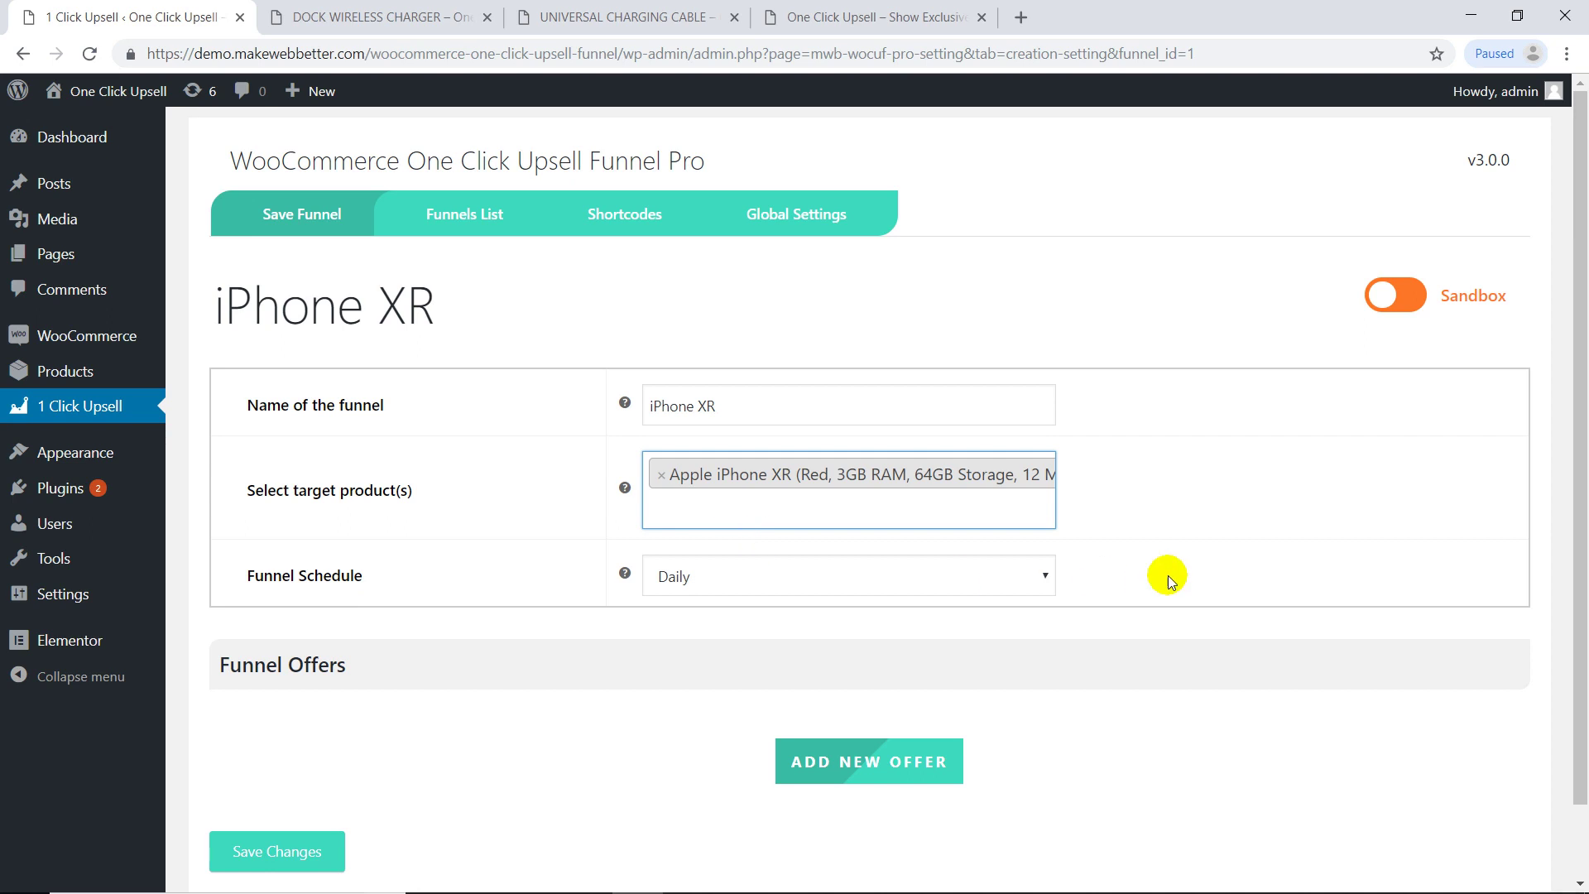
{"action": "scroll", "coordinate": [1200, 525], "scroll_direction": "down", "scroll_amount": 1}
{"action": "left_click", "coordinate": [939, 680]}
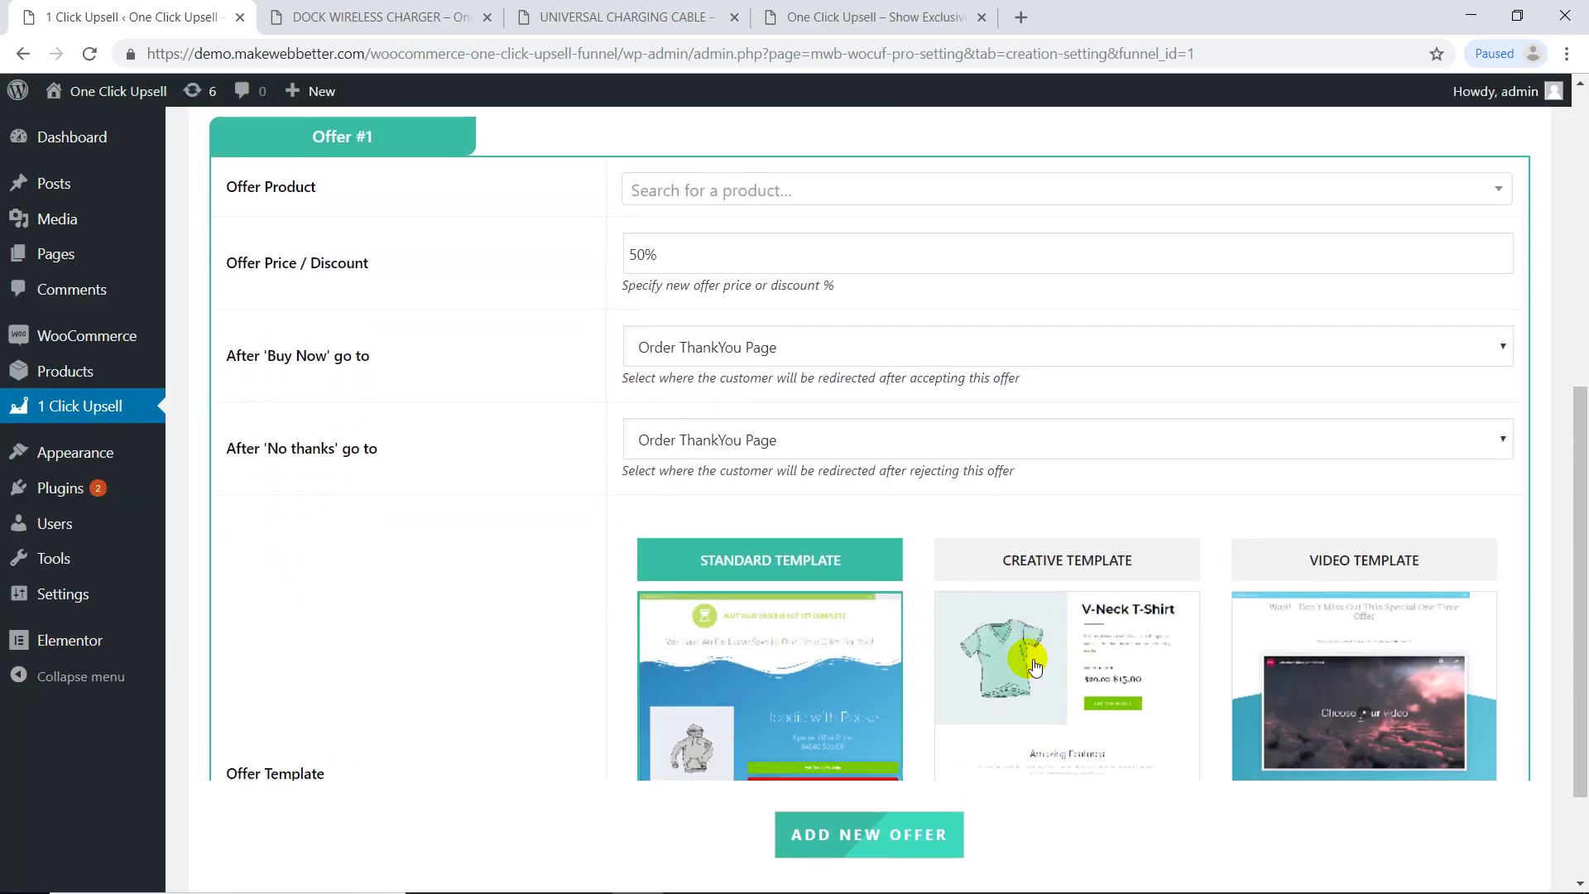
Set Offer #1 to DOCK WIRELESS CHARGER (#230), found by searching 'dock', with a 20% discount
{"action": "left_click", "coordinate": [863, 199]}
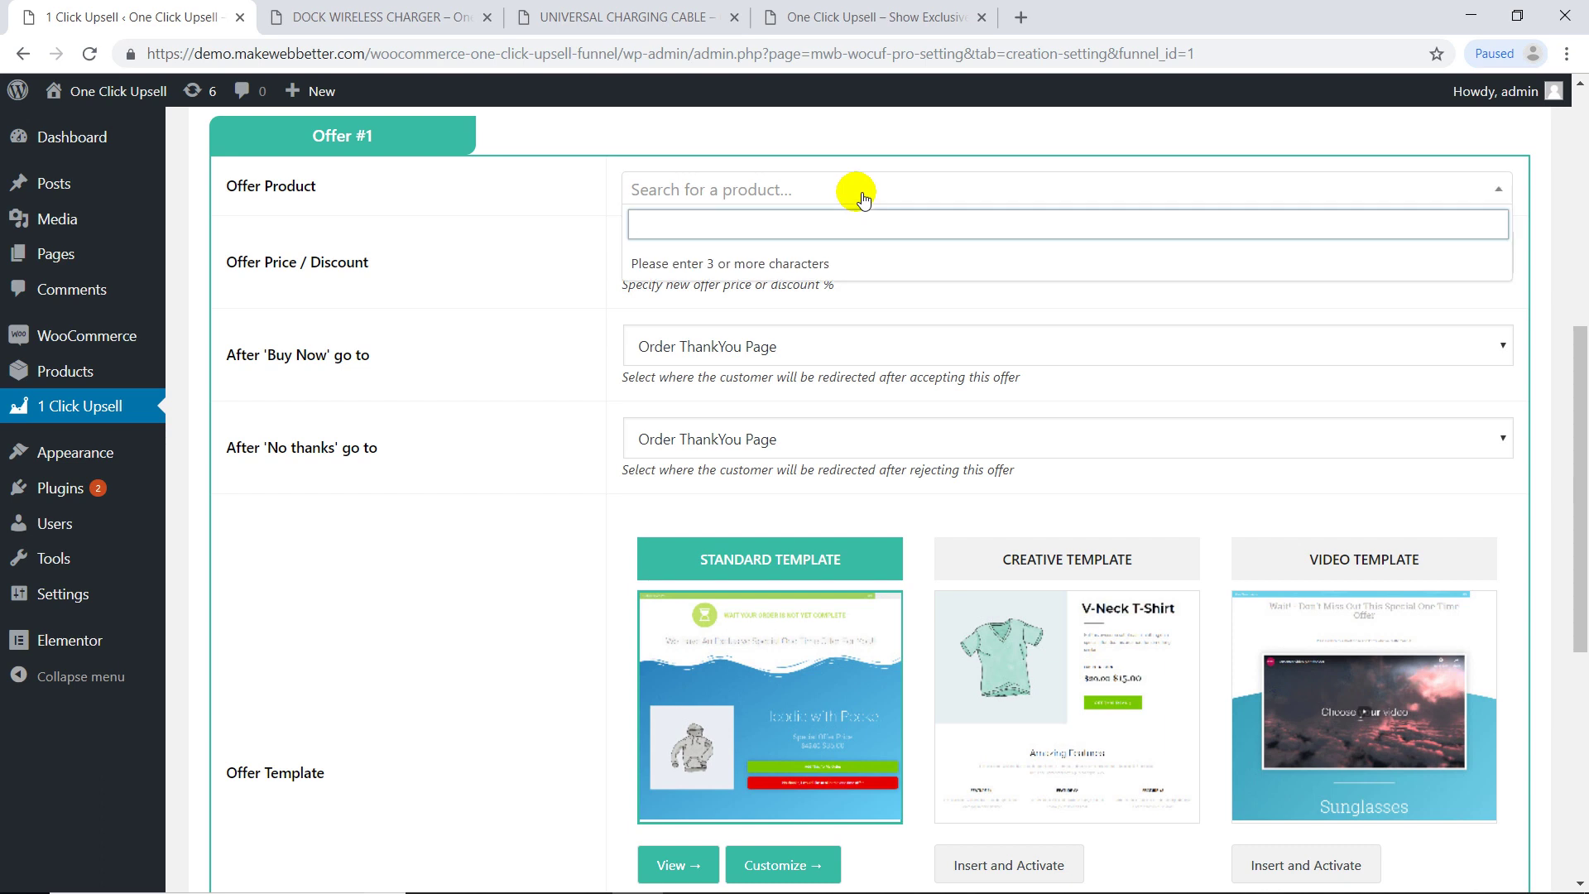
{"action": "type", "text": "dock"}
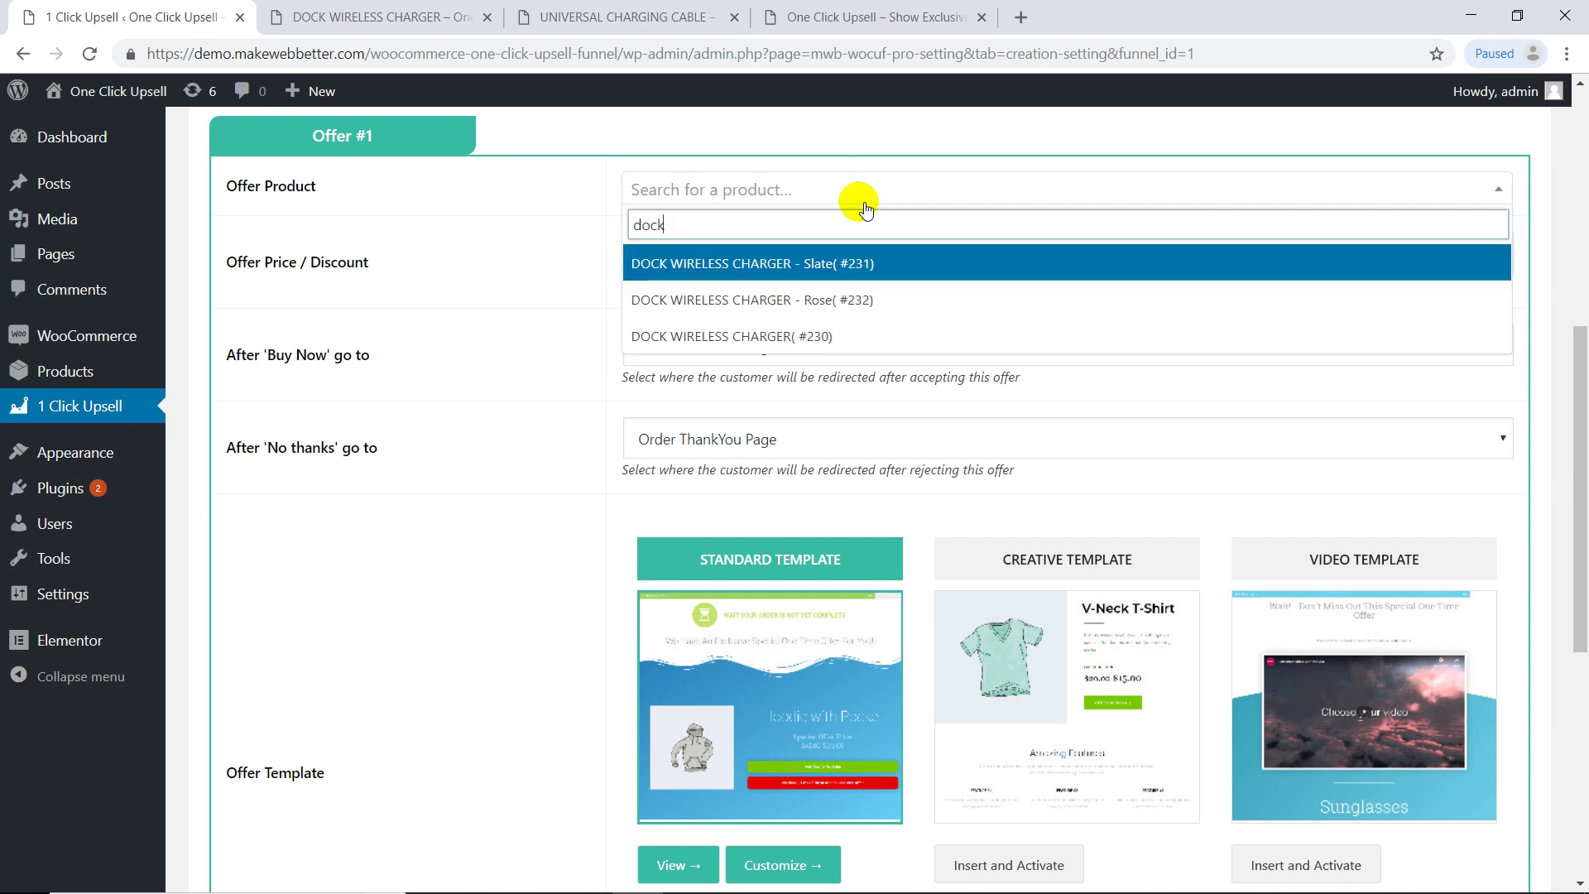
{"action": "left_click", "coordinate": [844, 334]}
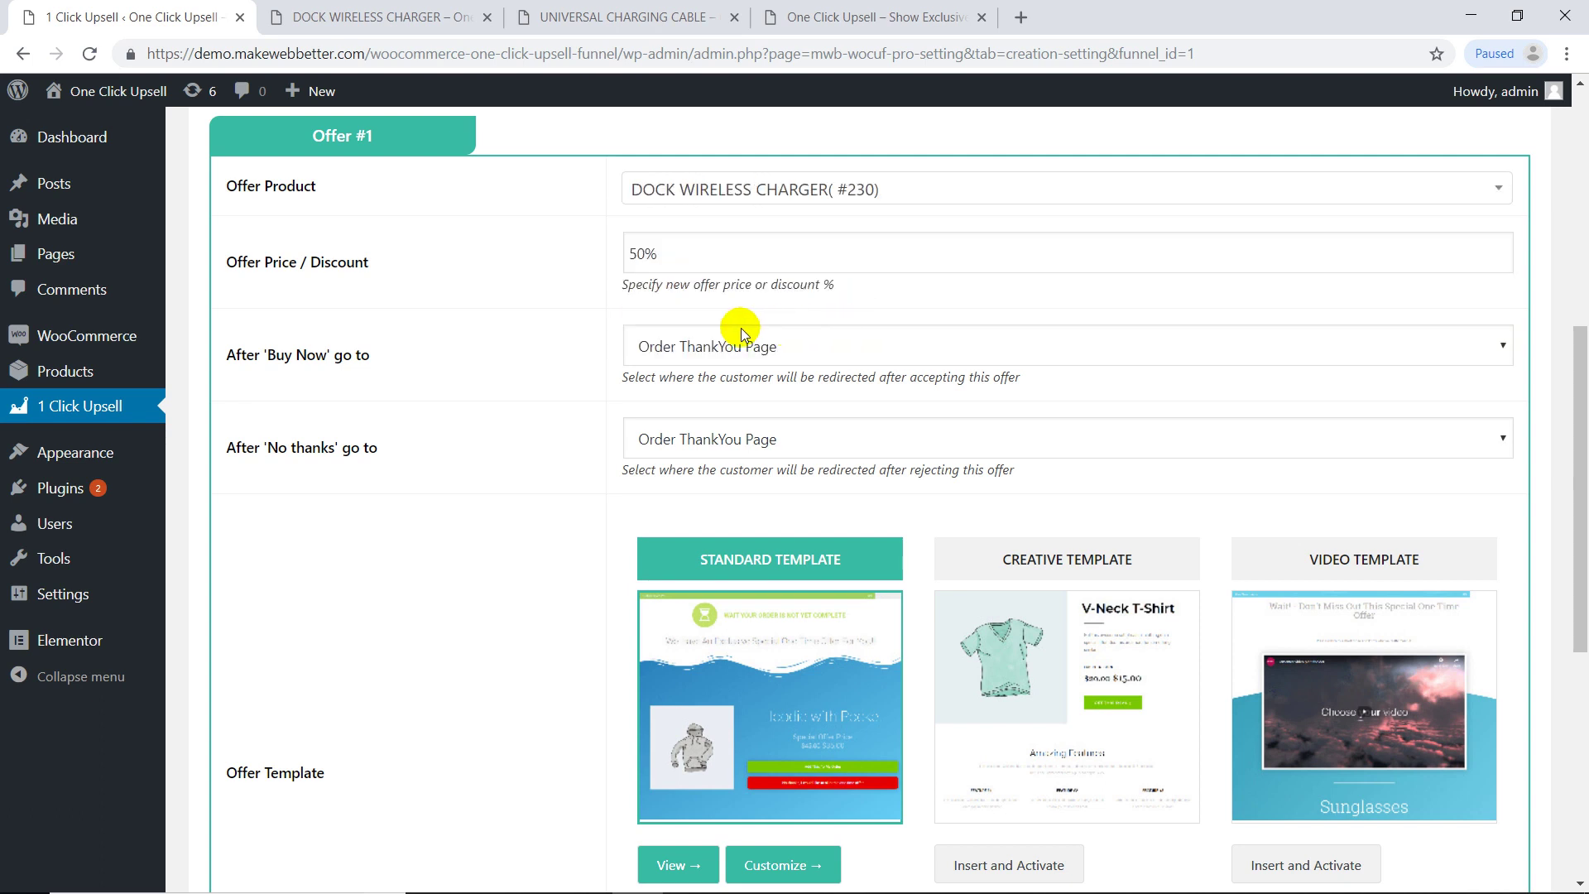
{"action": "left_click", "coordinate": [637, 252]}
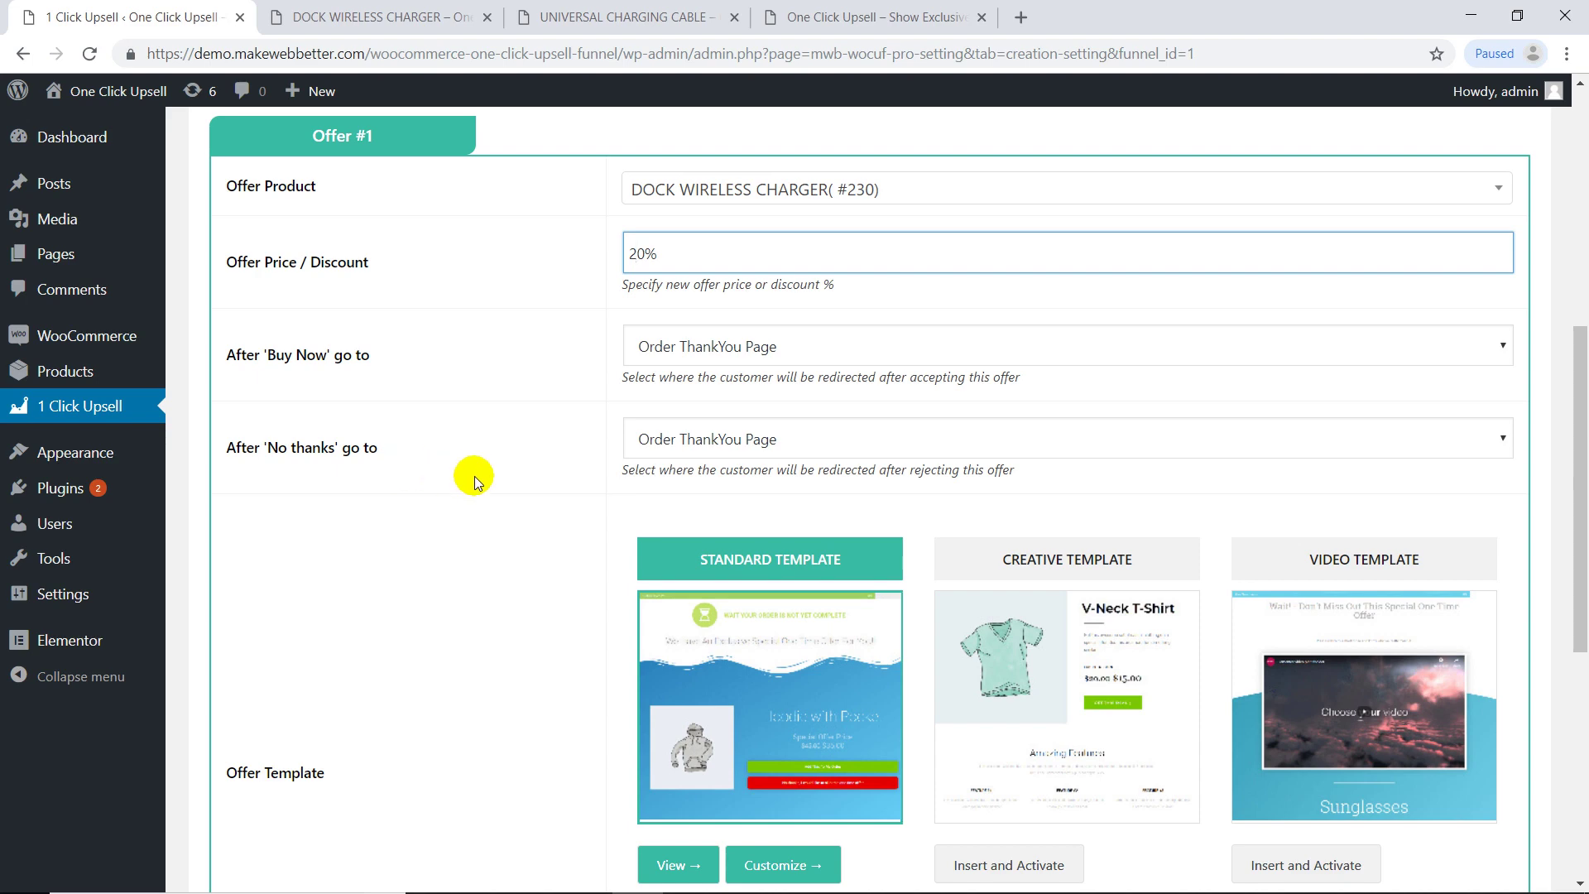
{"action": "scroll", "coordinate": [474, 475], "scroll_direction": "down", "scroll_amount": 5}
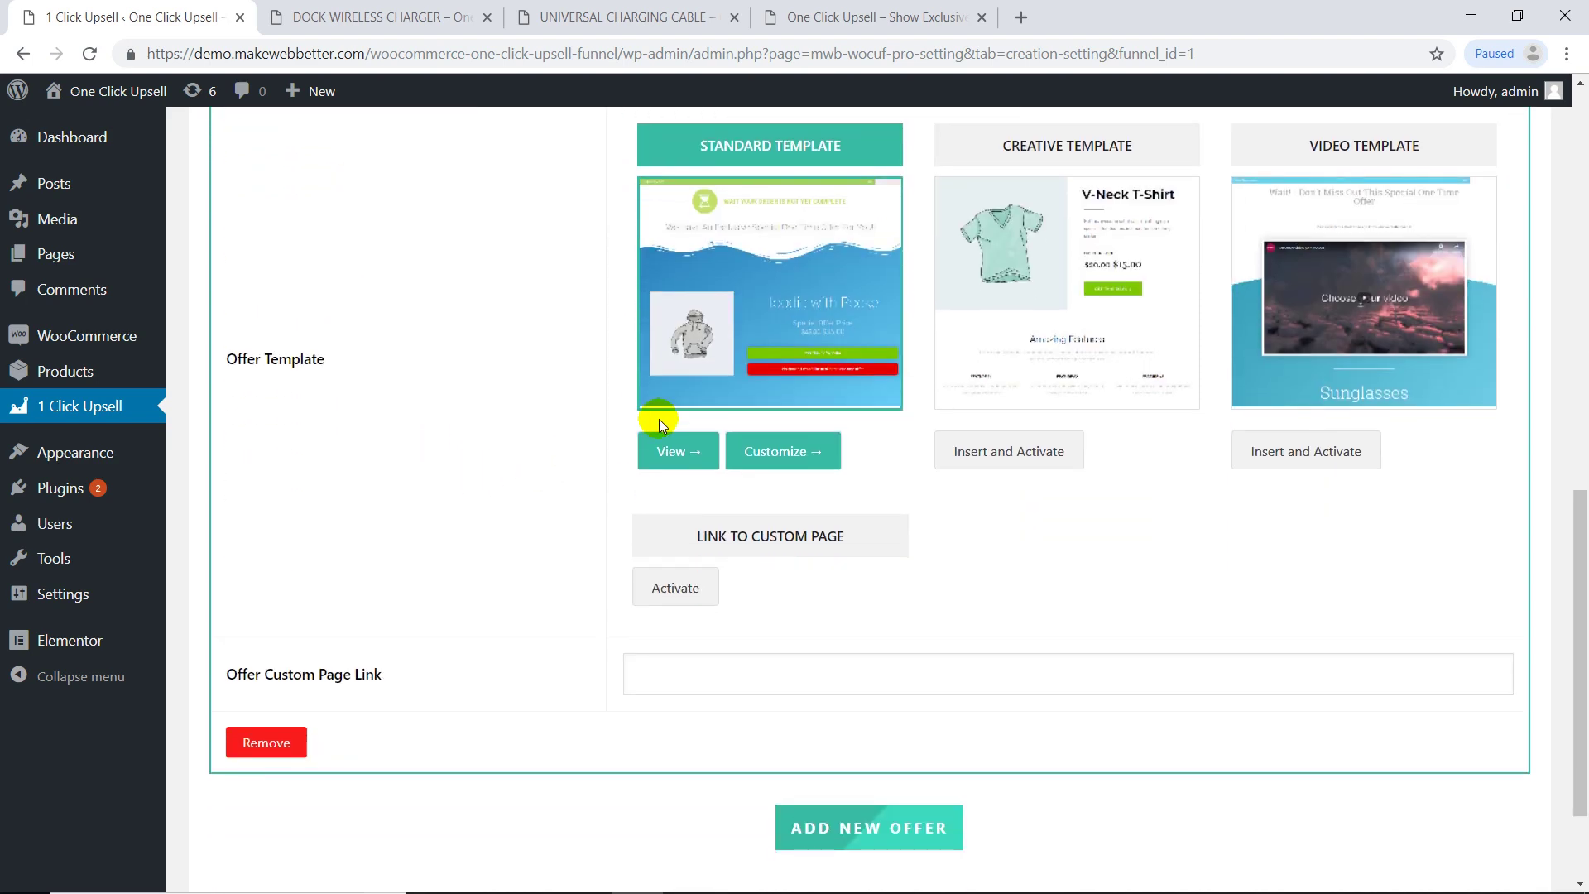
Preview the standard and creative V-Neck T-Shirt offer templates full size
{"action": "left_click", "coordinate": [774, 302]}
{"action": "scroll", "coordinate": [1215, 372], "scroll_direction": "down", "scroll_amount": 10}
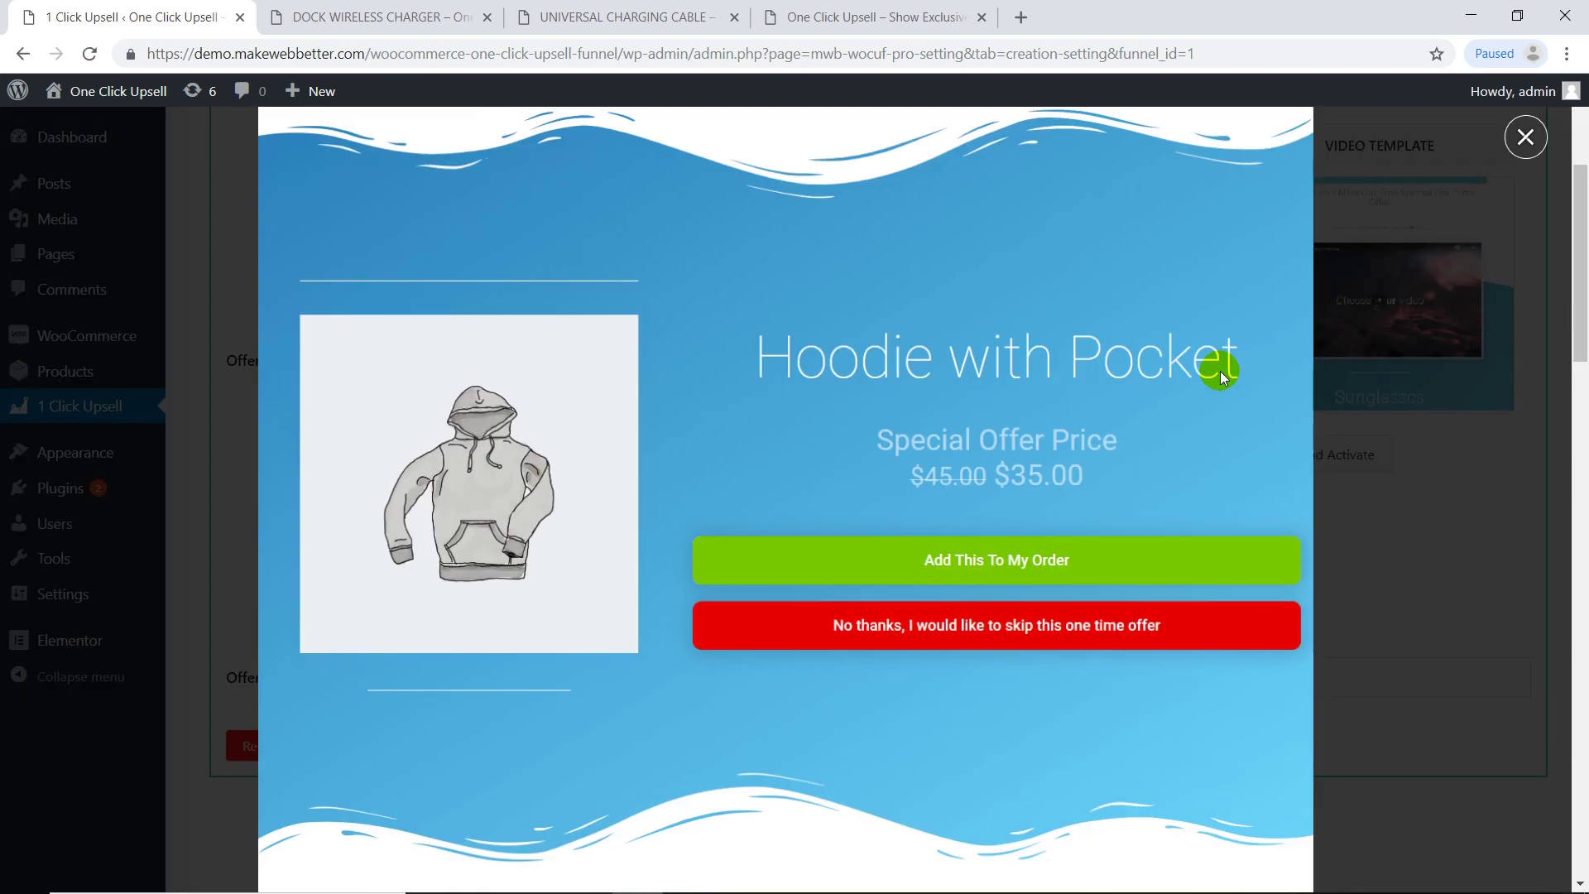
{"action": "scroll", "coordinate": [1223, 367], "scroll_direction": "down", "scroll_amount": 15}
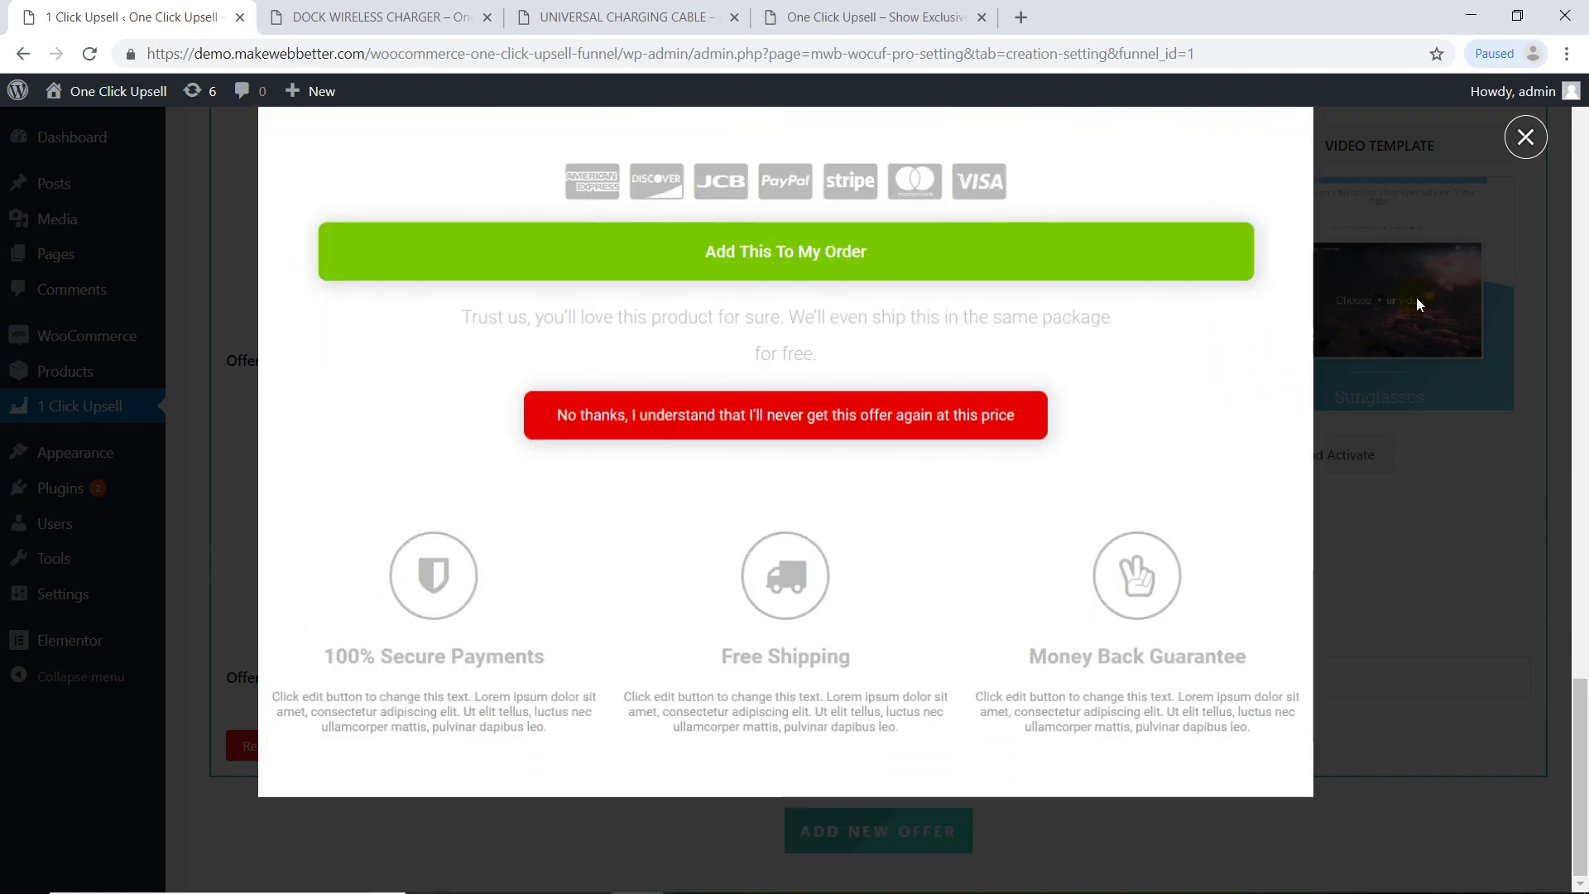
{"action": "left_click", "coordinate": [1525, 138]}
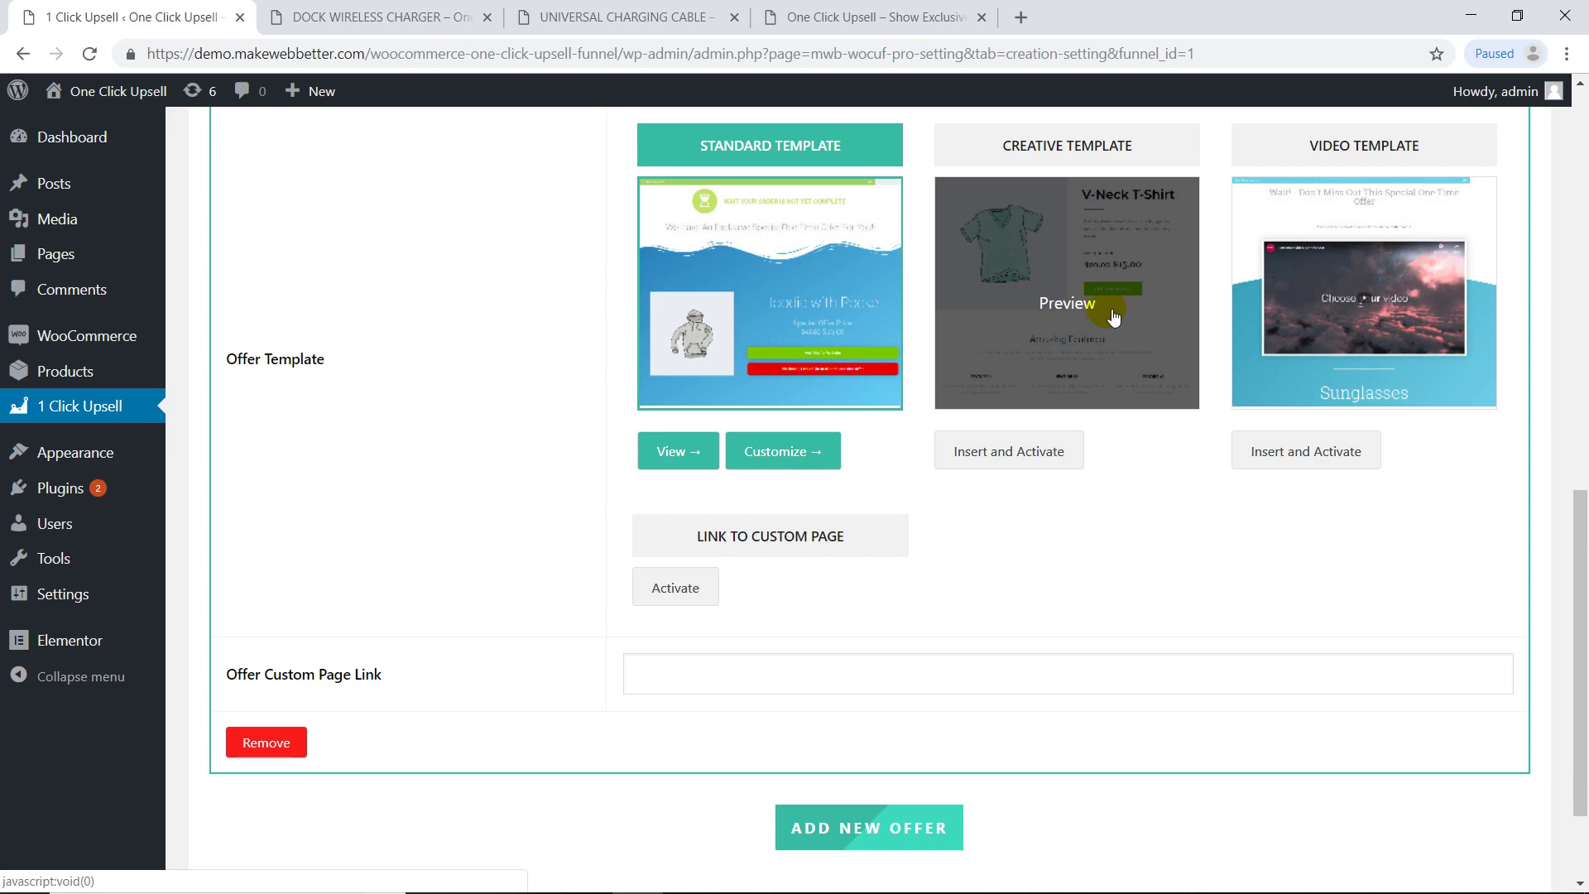
{"action": "left_click", "coordinate": [1107, 312]}
{"action": "scroll", "coordinate": [1362, 290], "scroll_direction": "down", "scroll_amount": 5}
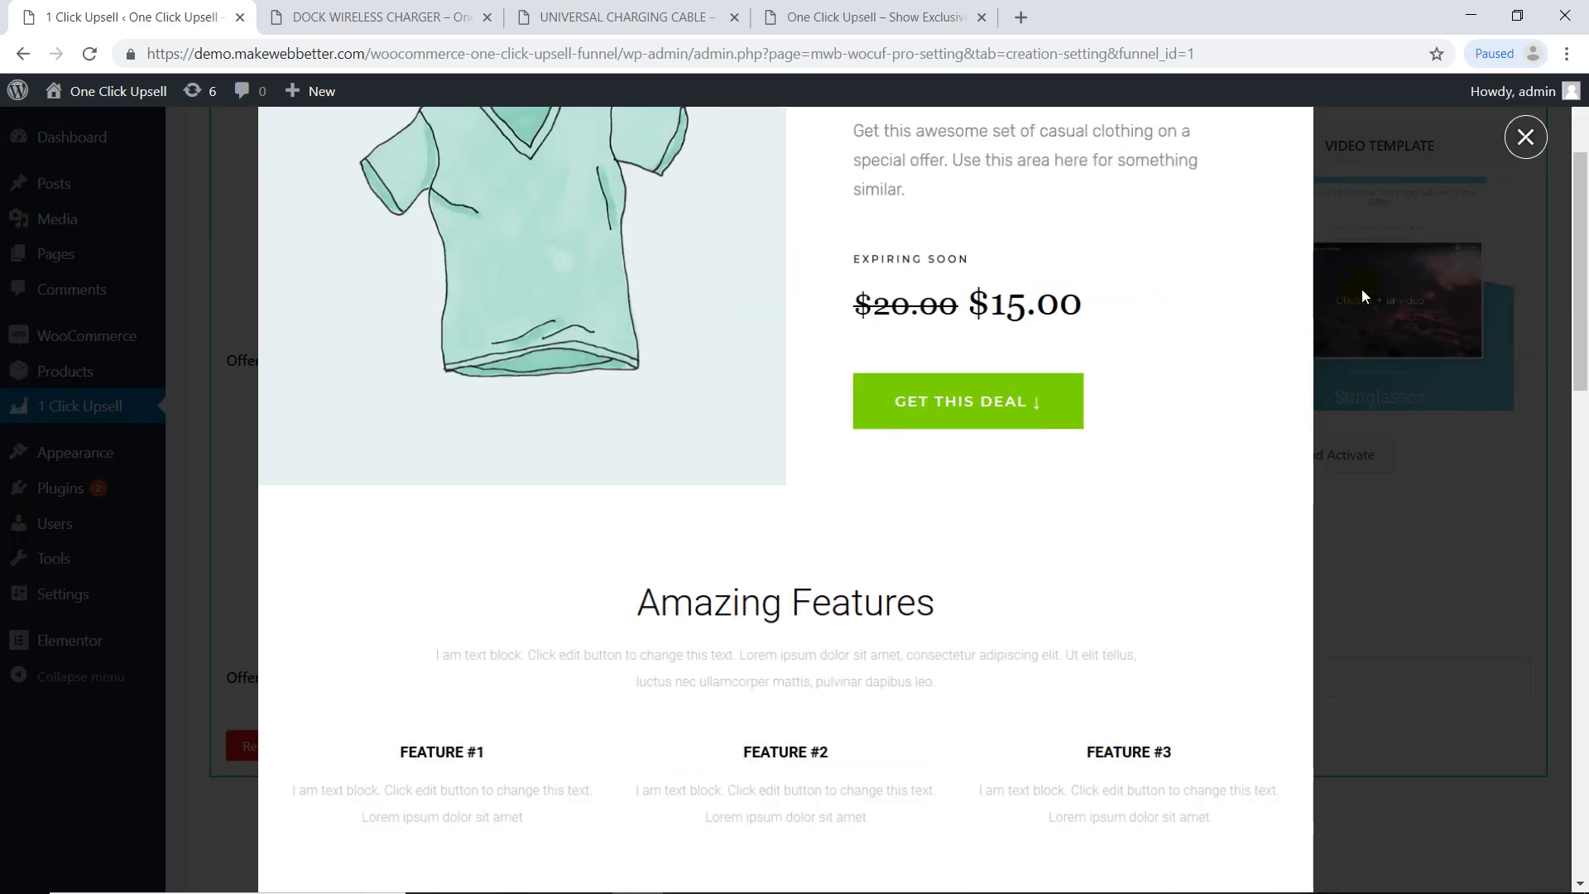
{"action": "scroll", "coordinate": [1362, 290], "scroll_direction": "down", "scroll_amount": 13}
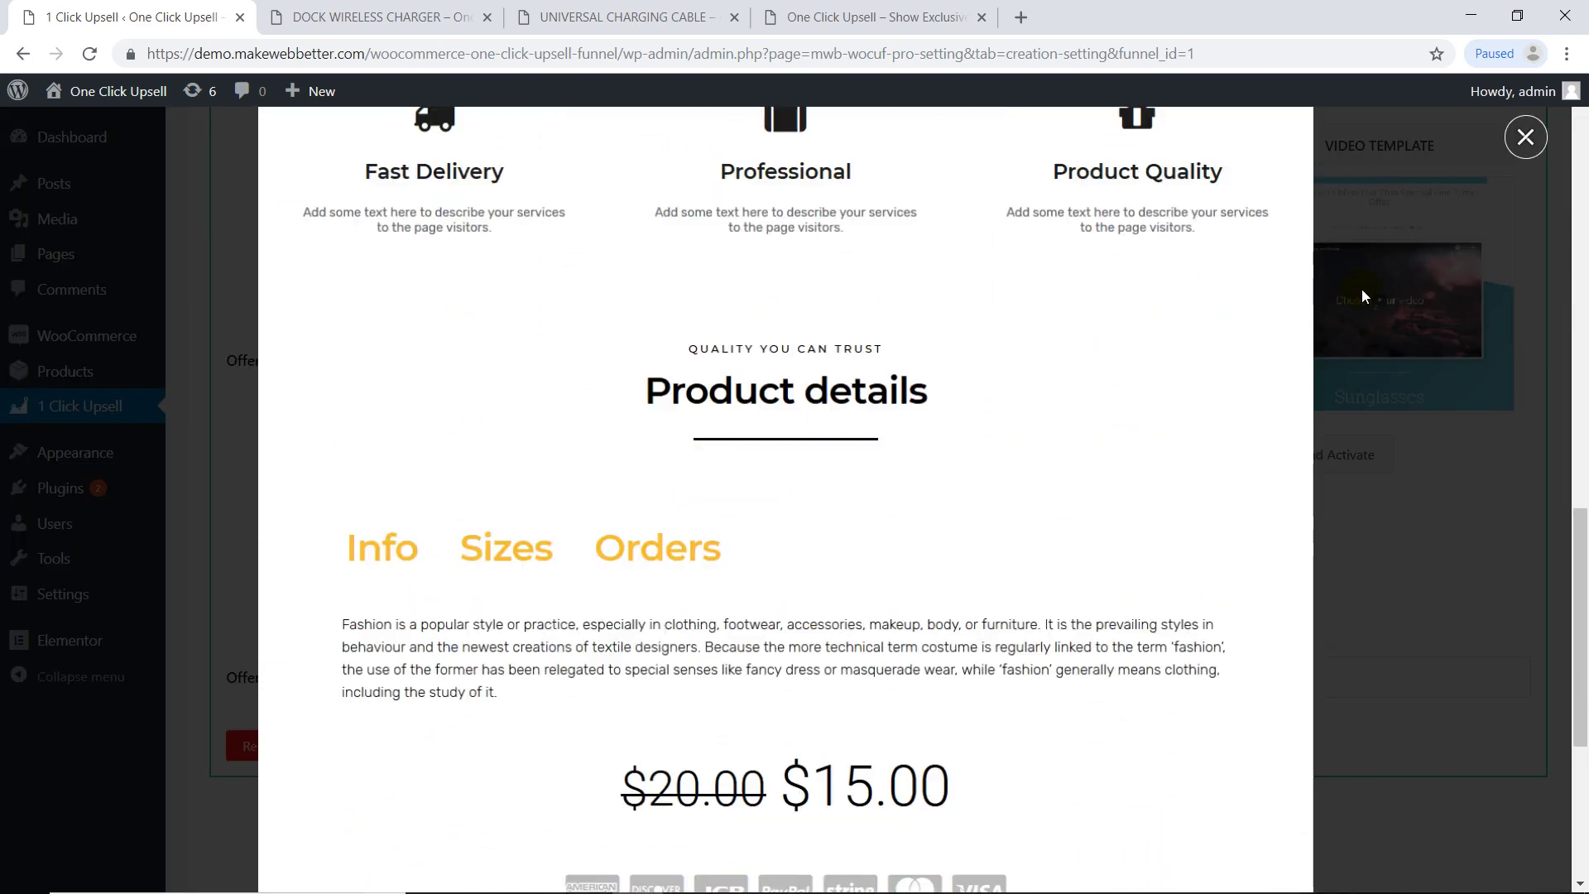
{"action": "scroll", "coordinate": [1362, 289], "scroll_direction": "down", "scroll_amount": 3}
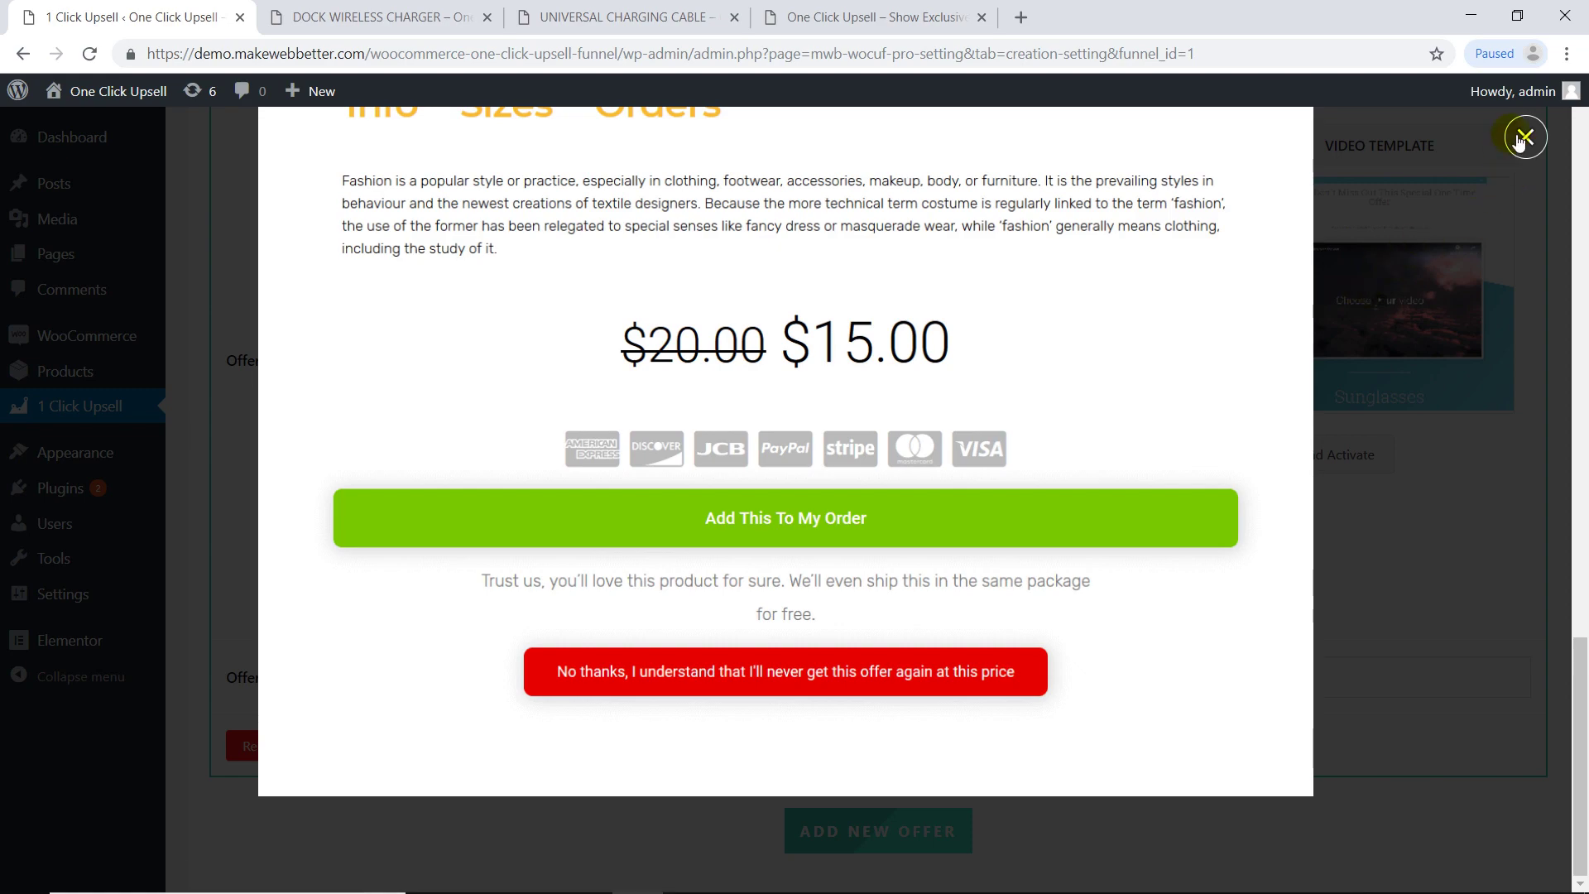
{"action": "left_click", "coordinate": [1514, 134]}
Preview the video template, then activate the Creative Template and open it in Elementor
{"action": "left_click", "coordinate": [1399, 286]}
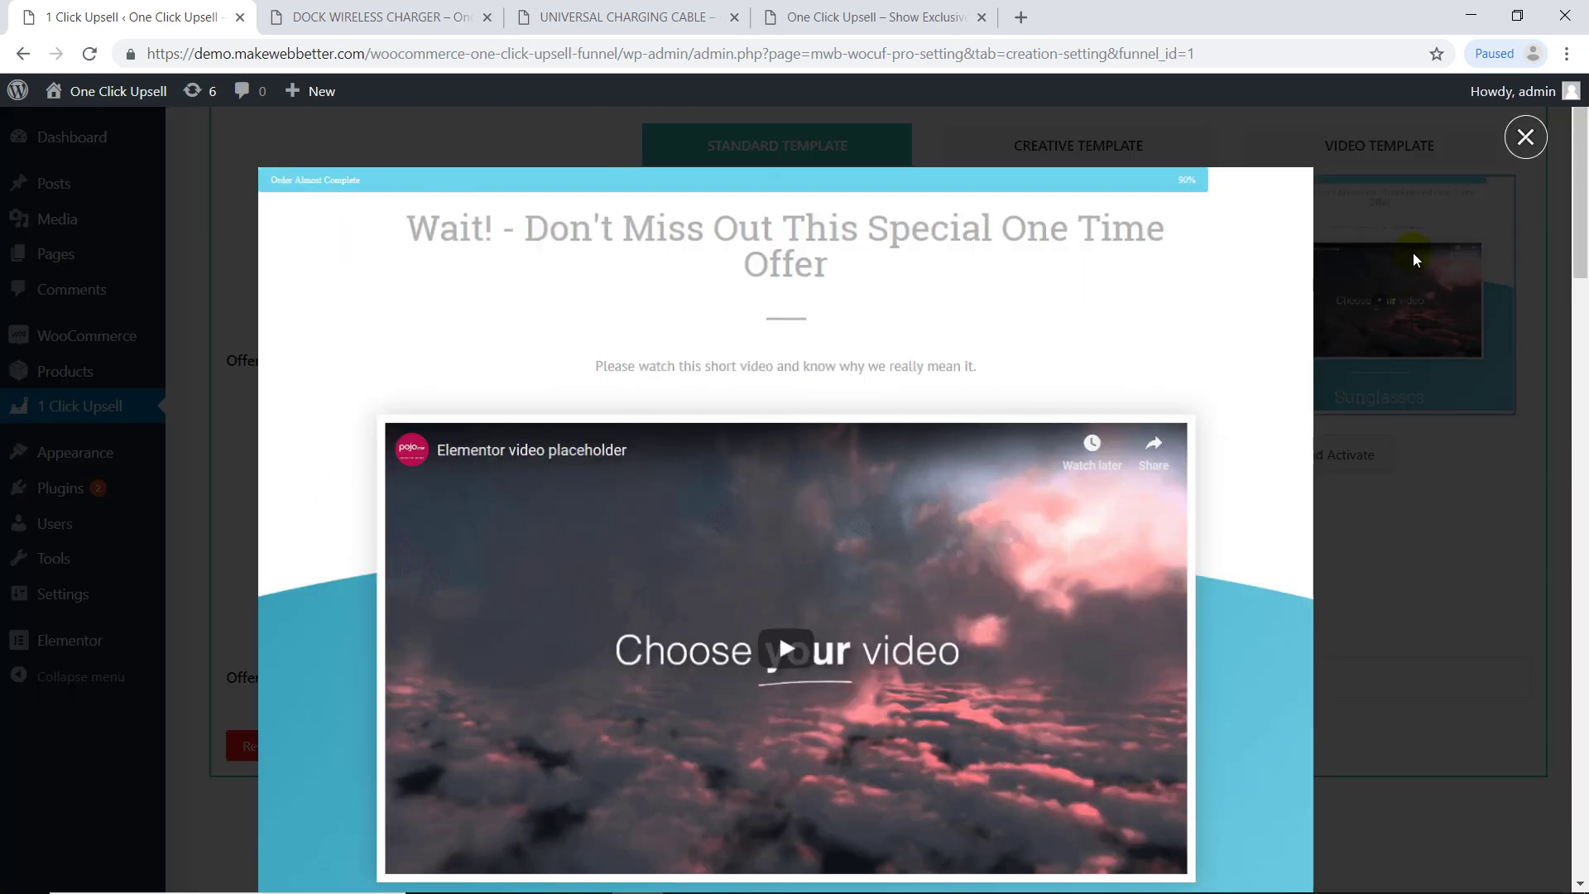
{"action": "scroll", "coordinate": [1413, 252], "scroll_direction": "down", "scroll_amount": 4}
{"action": "scroll", "coordinate": [1413, 251], "scroll_direction": "down", "scroll_amount": 12}
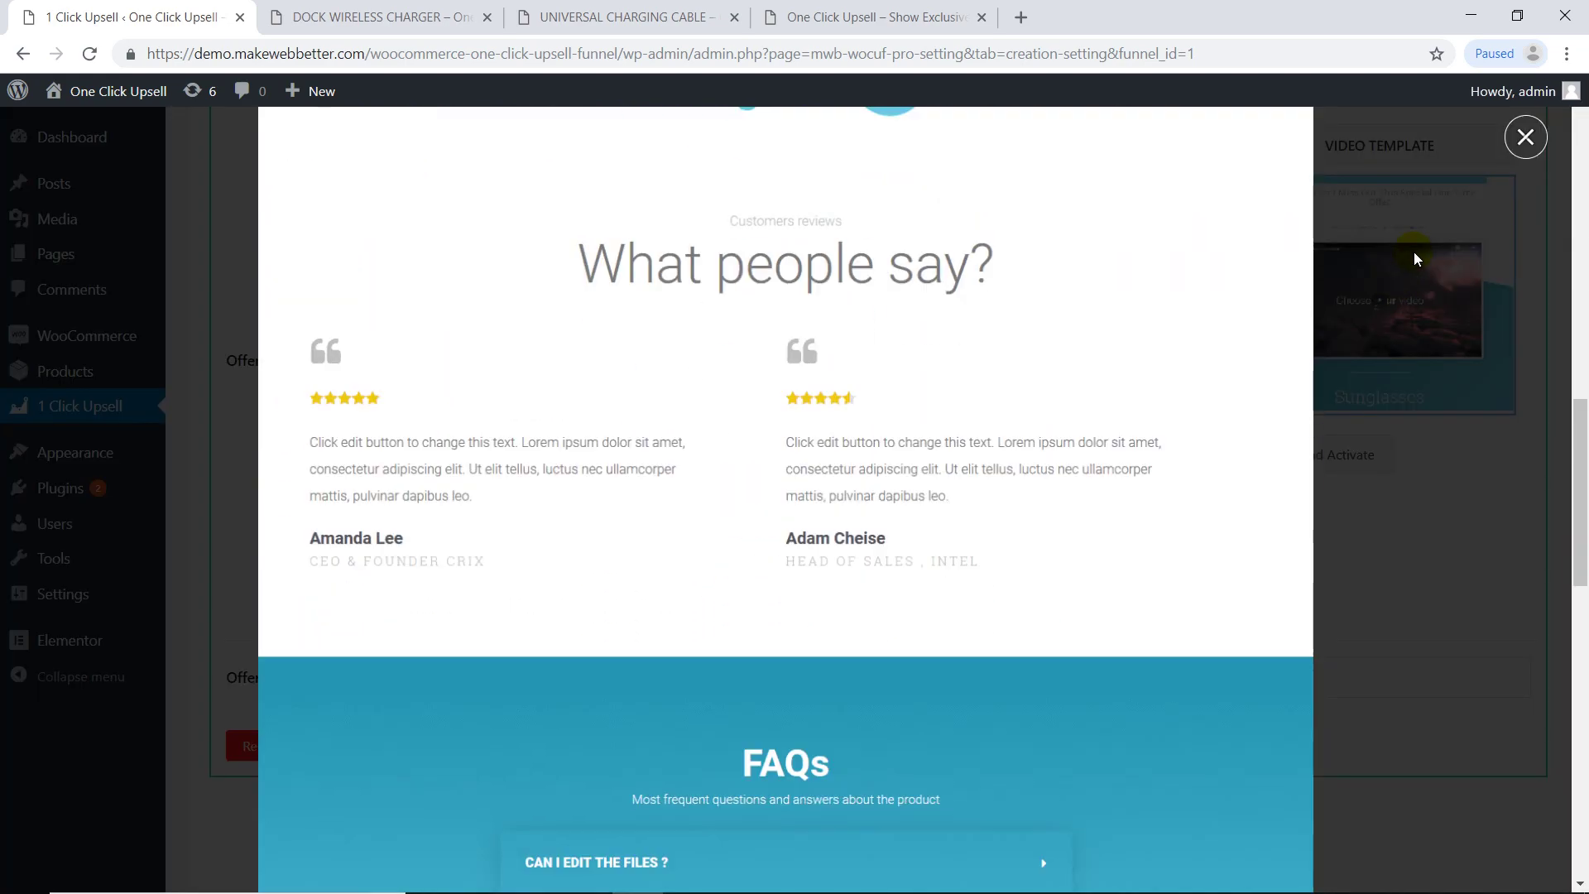
{"action": "scroll", "coordinate": [1414, 251], "scroll_direction": "down", "scroll_amount": 8}
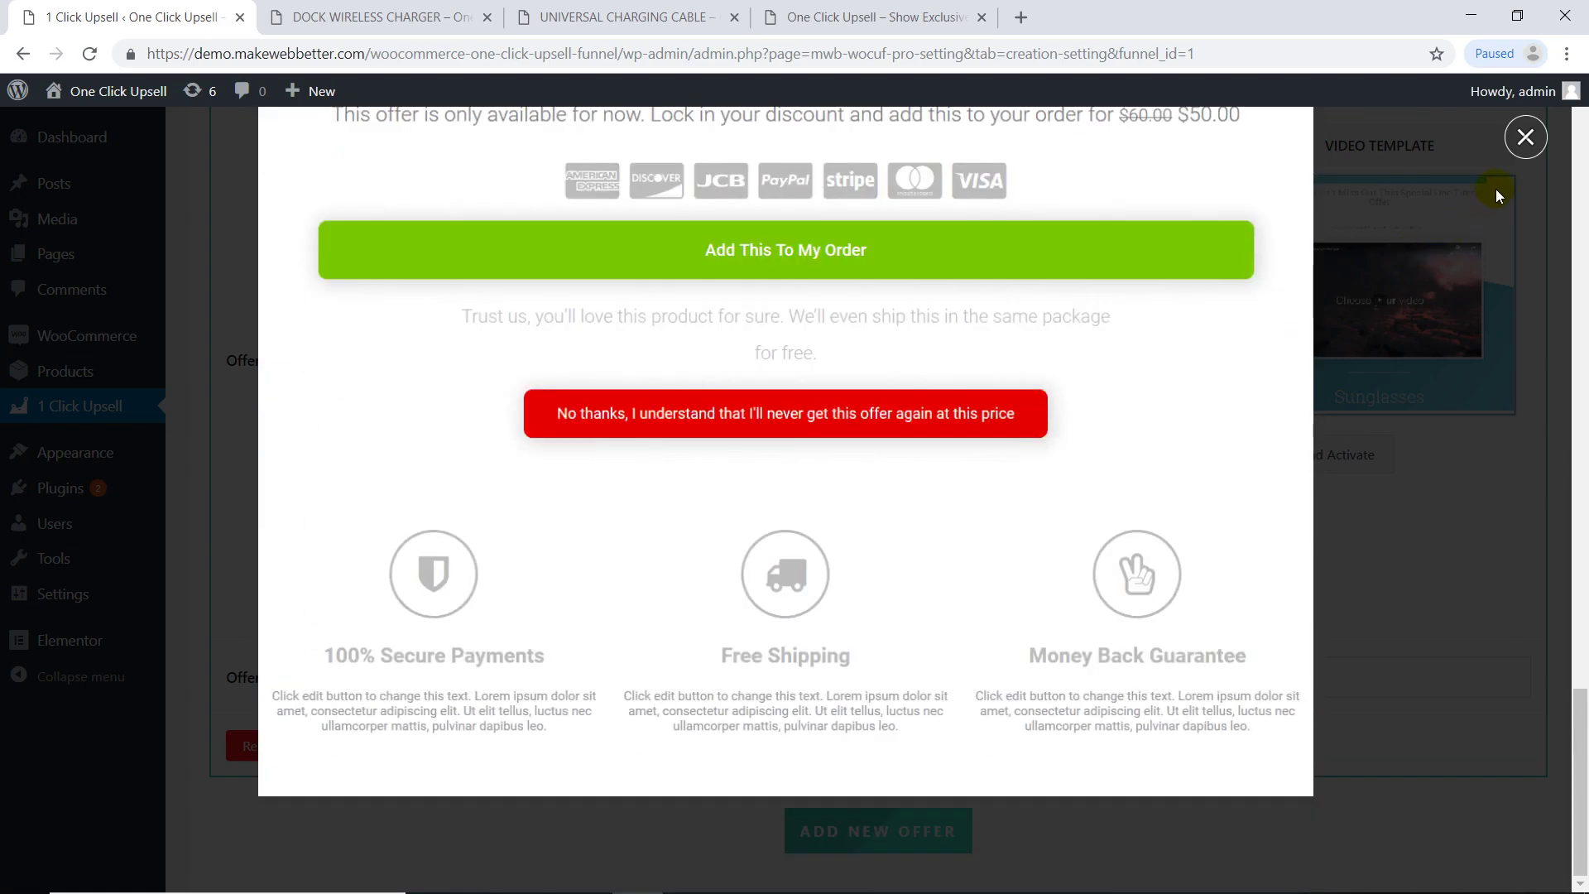
{"action": "left_click", "coordinate": [1525, 138]}
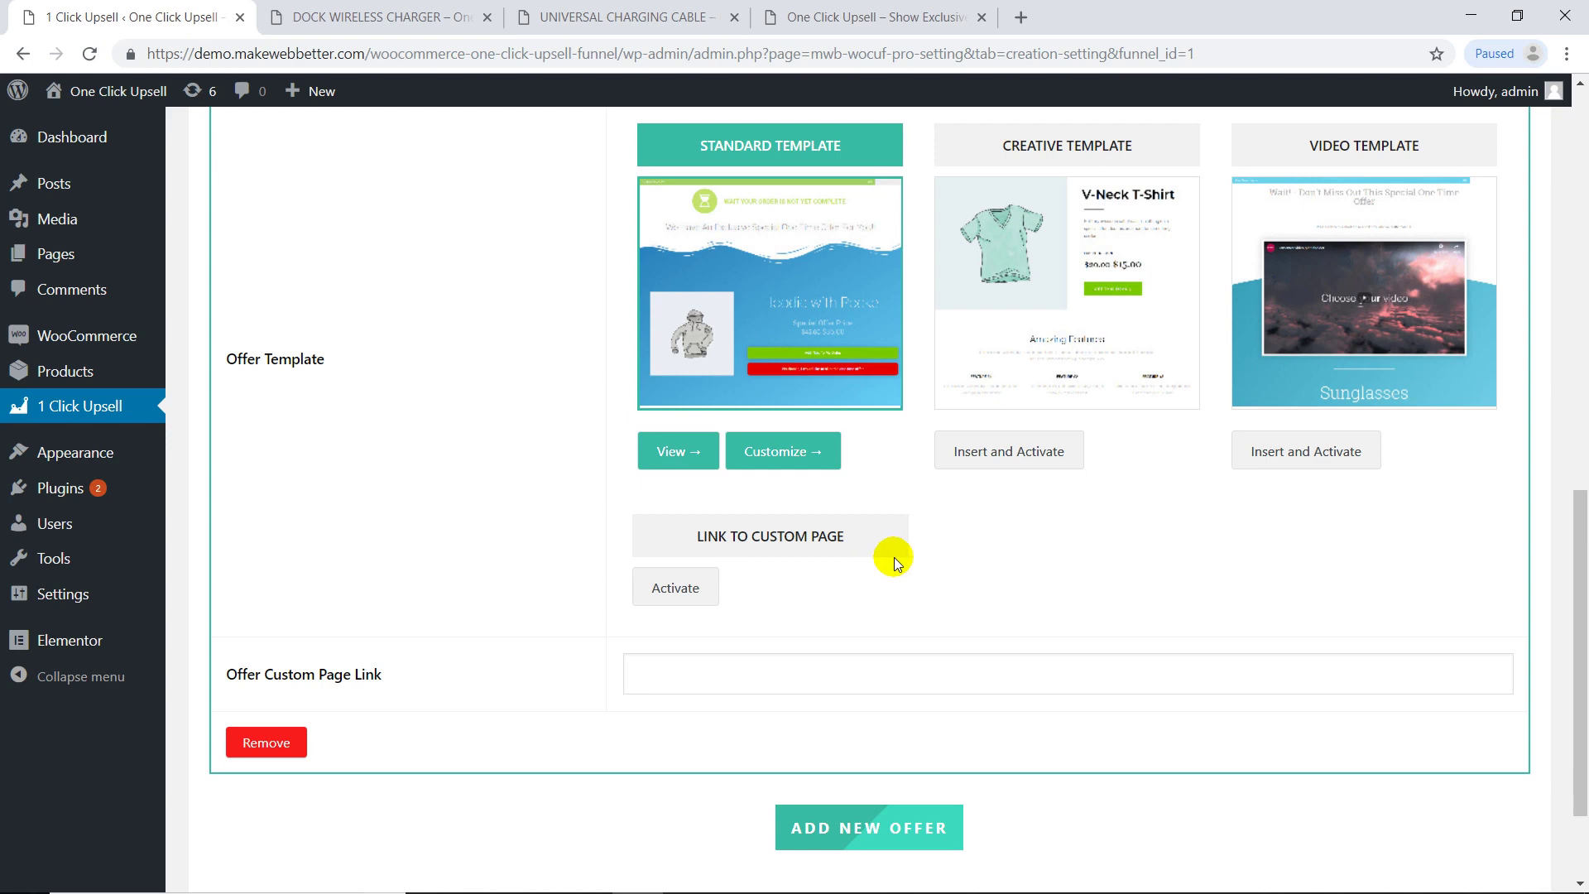
{"action": "left_click", "coordinate": [1015, 453]}
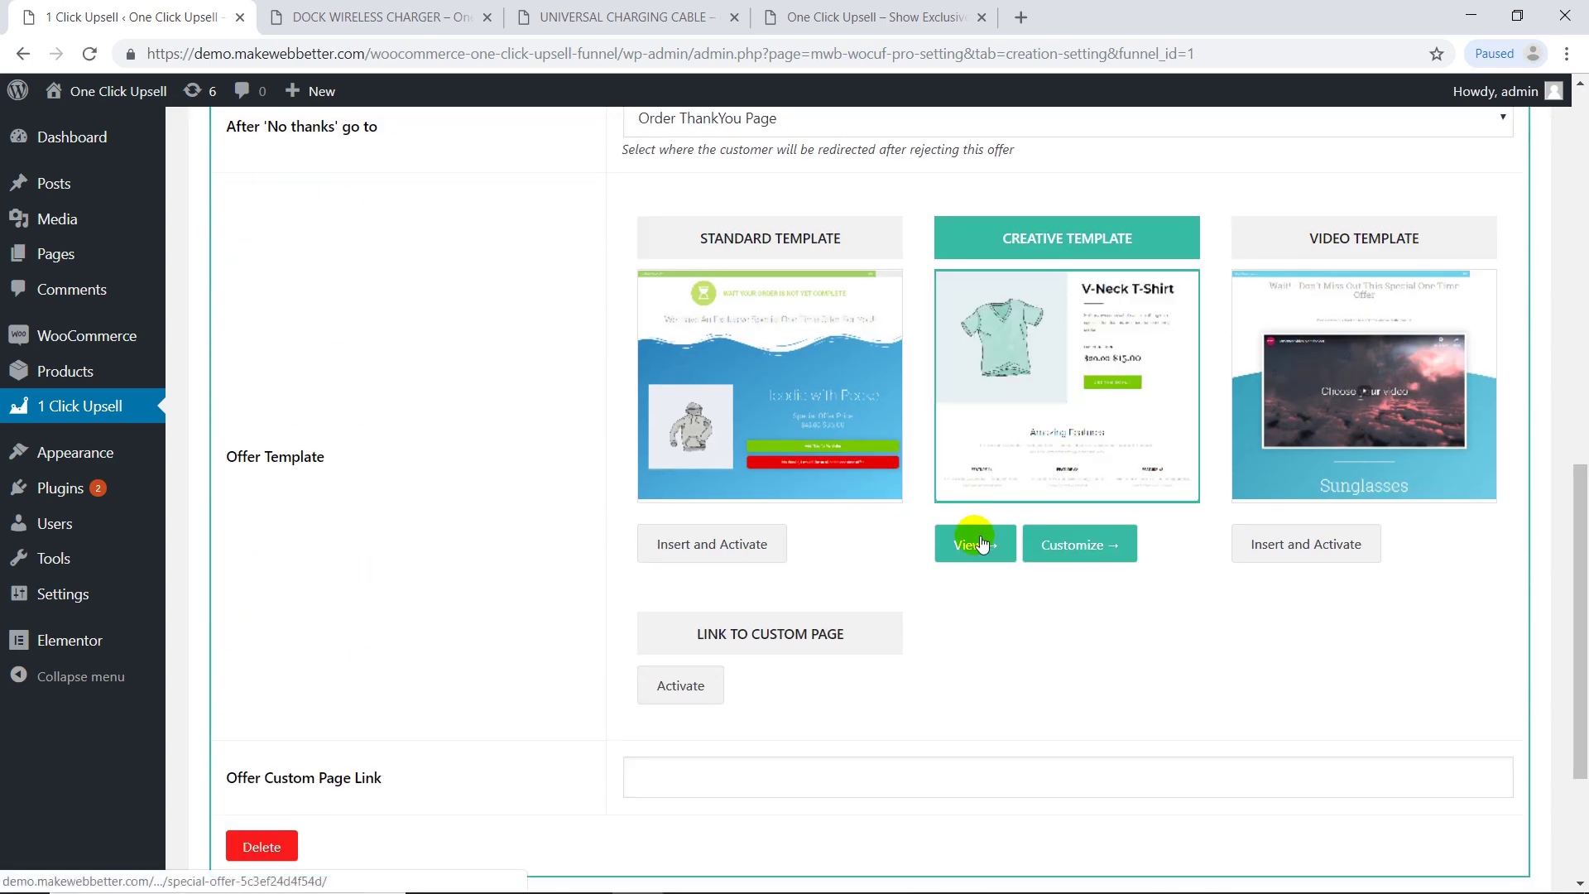
{"action": "left_click", "coordinate": [1117, 553]}
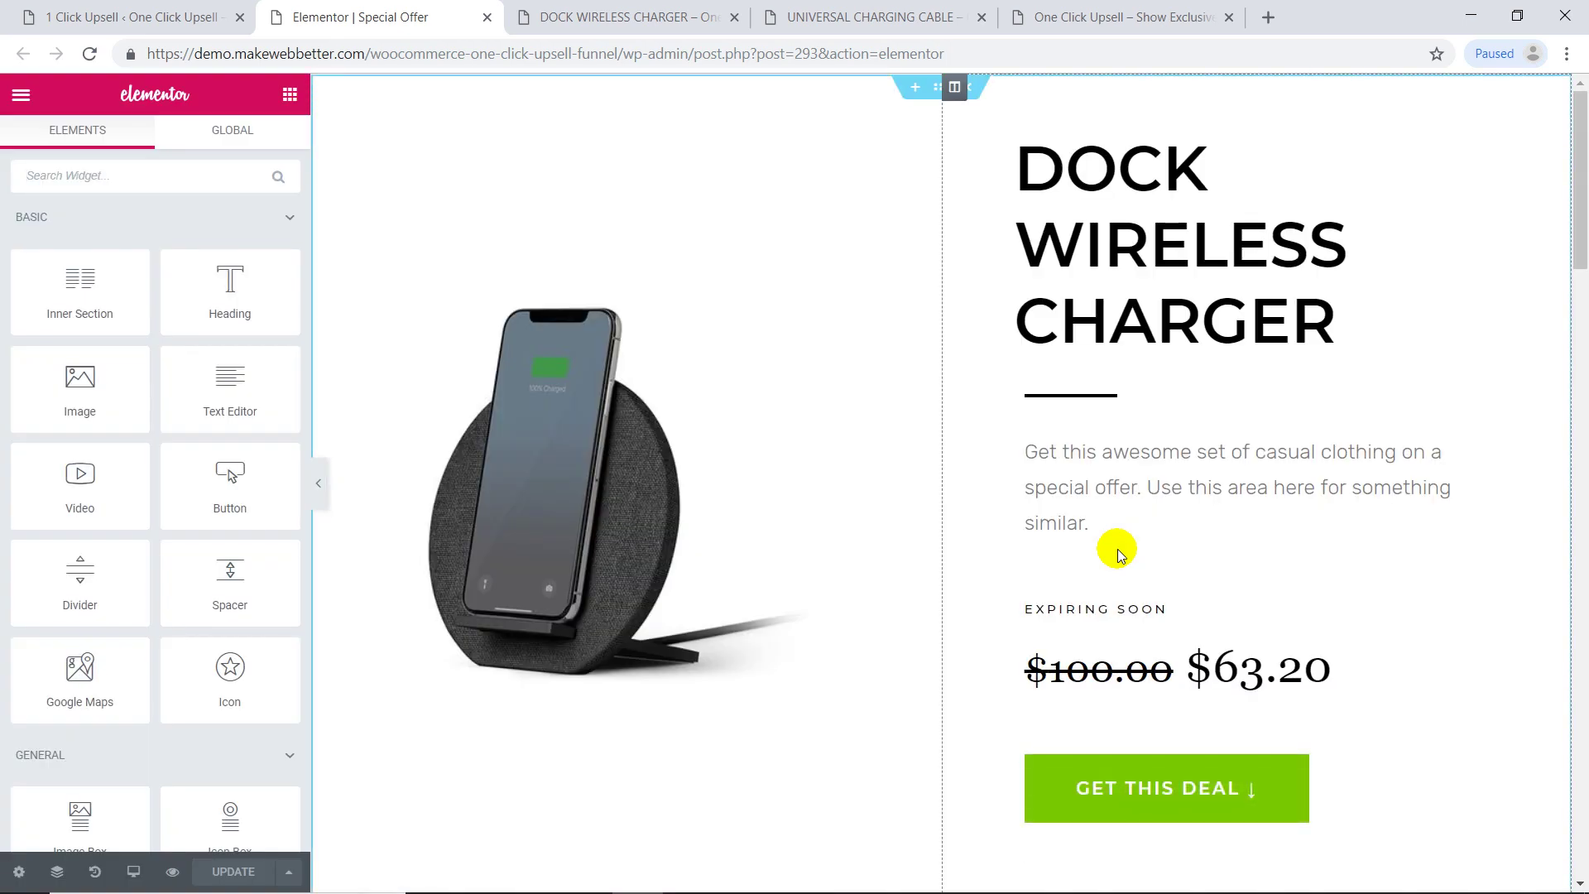
Give the product header section a 33/66 structure, resized to 32.5% and 67.5% columns
{"action": "left_click", "coordinate": [941, 88]}
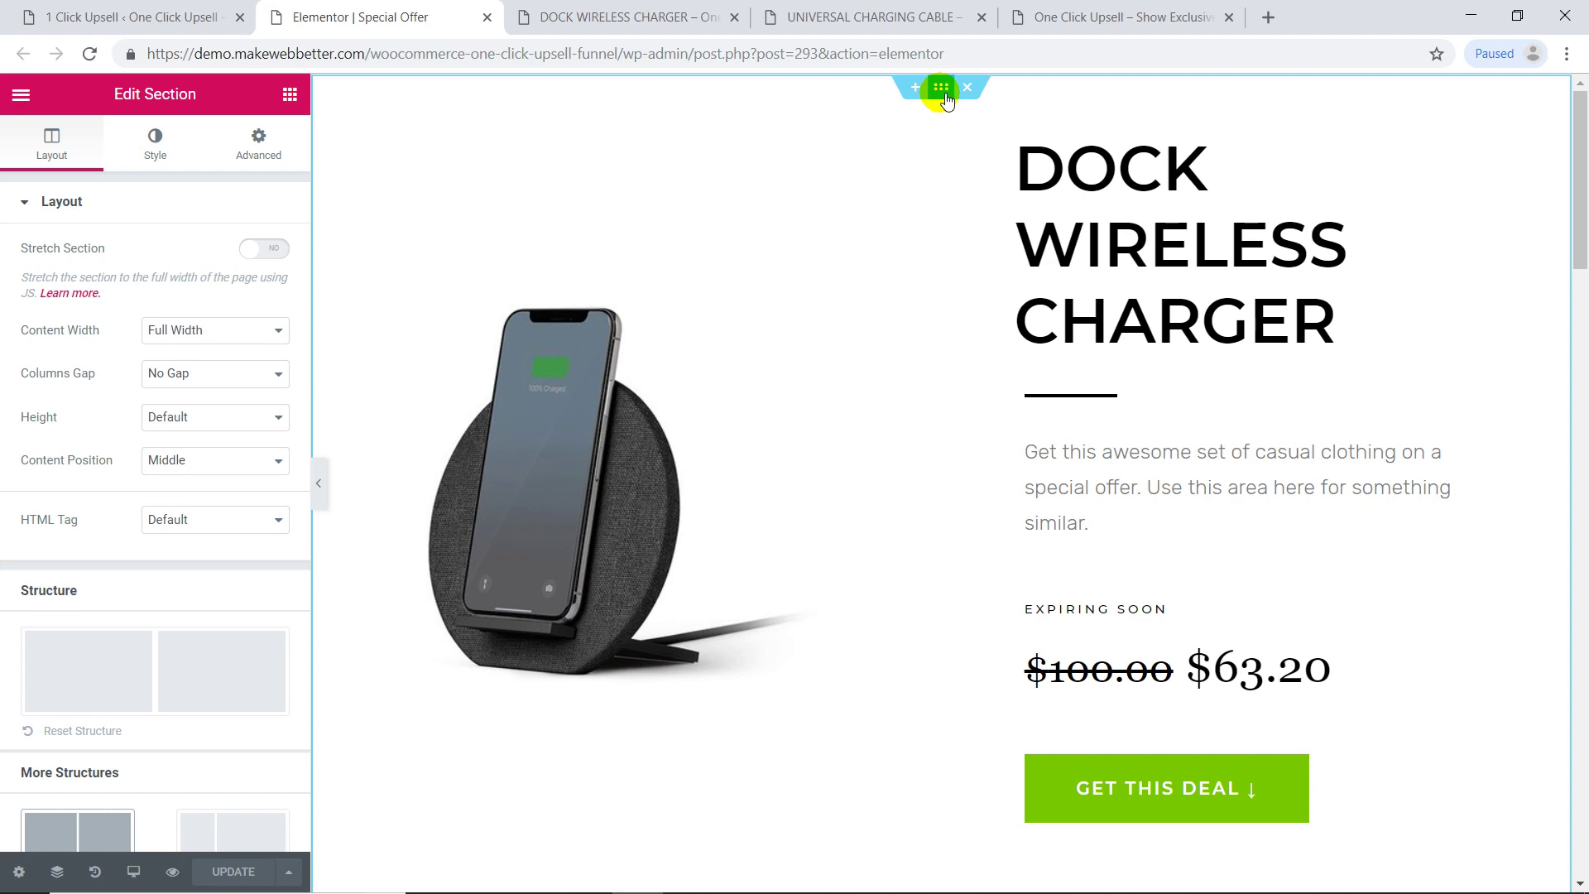
{"action": "scroll", "coordinate": [141, 662], "scroll_direction": "down", "scroll_amount": 2}
{"action": "left_click", "coordinate": [111, 790]}
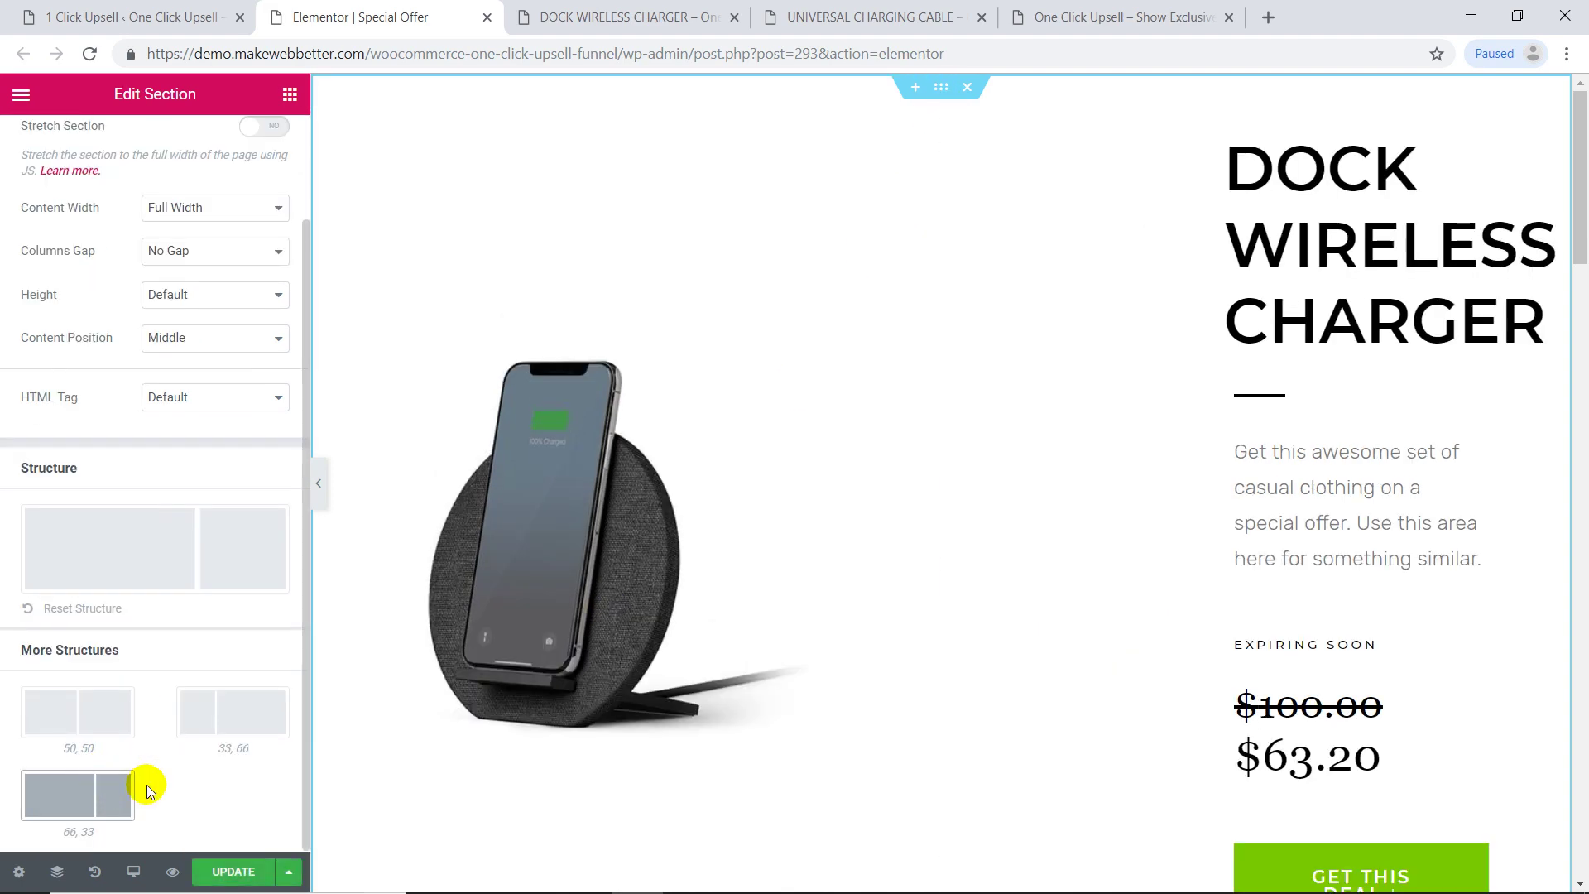
{"action": "left_click", "coordinate": [244, 714]}
{"action": "mouse_move", "coordinate": [742, 432]}
{"action": "left_mouse_down"}
{"action": "mouse_move", "coordinate": [755, 429]}
{"action": "mouse_move", "coordinate": [725, 426]}
{"action": "left_mouse_up"}
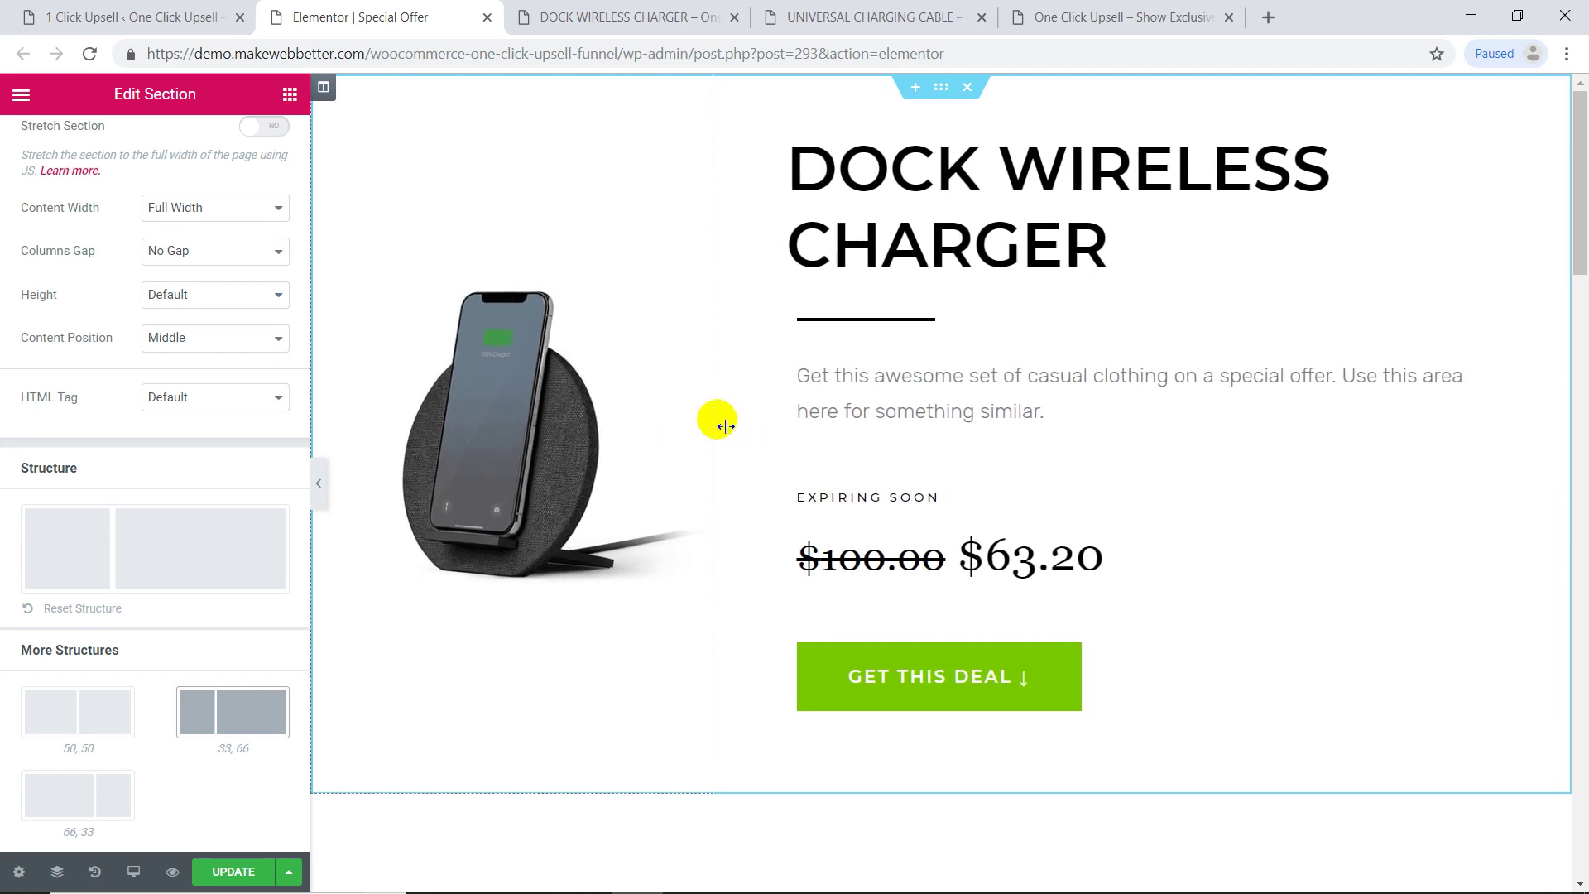
Replace the placeholder description with the tagline copied from the DOCK WIRELESS CHARGER product page
{"action": "left_click", "coordinate": [902, 415]}
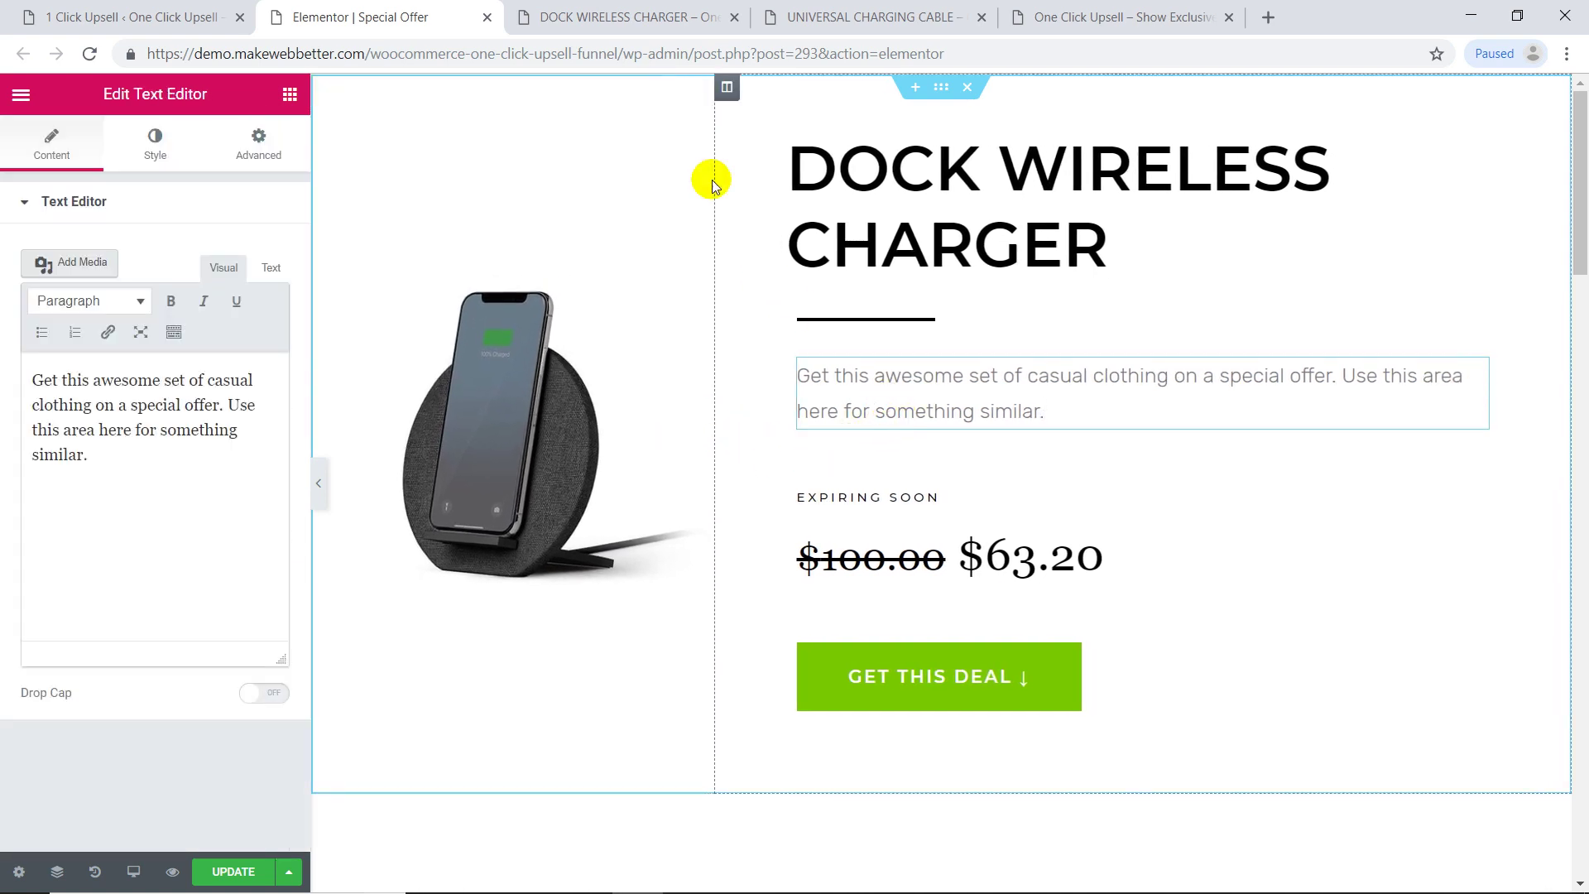
{"action": "left_click", "coordinate": [649, 29]}
{"action": "right_click", "coordinate": [944, 466]}
{"action": "left_click", "coordinate": [976, 476]}
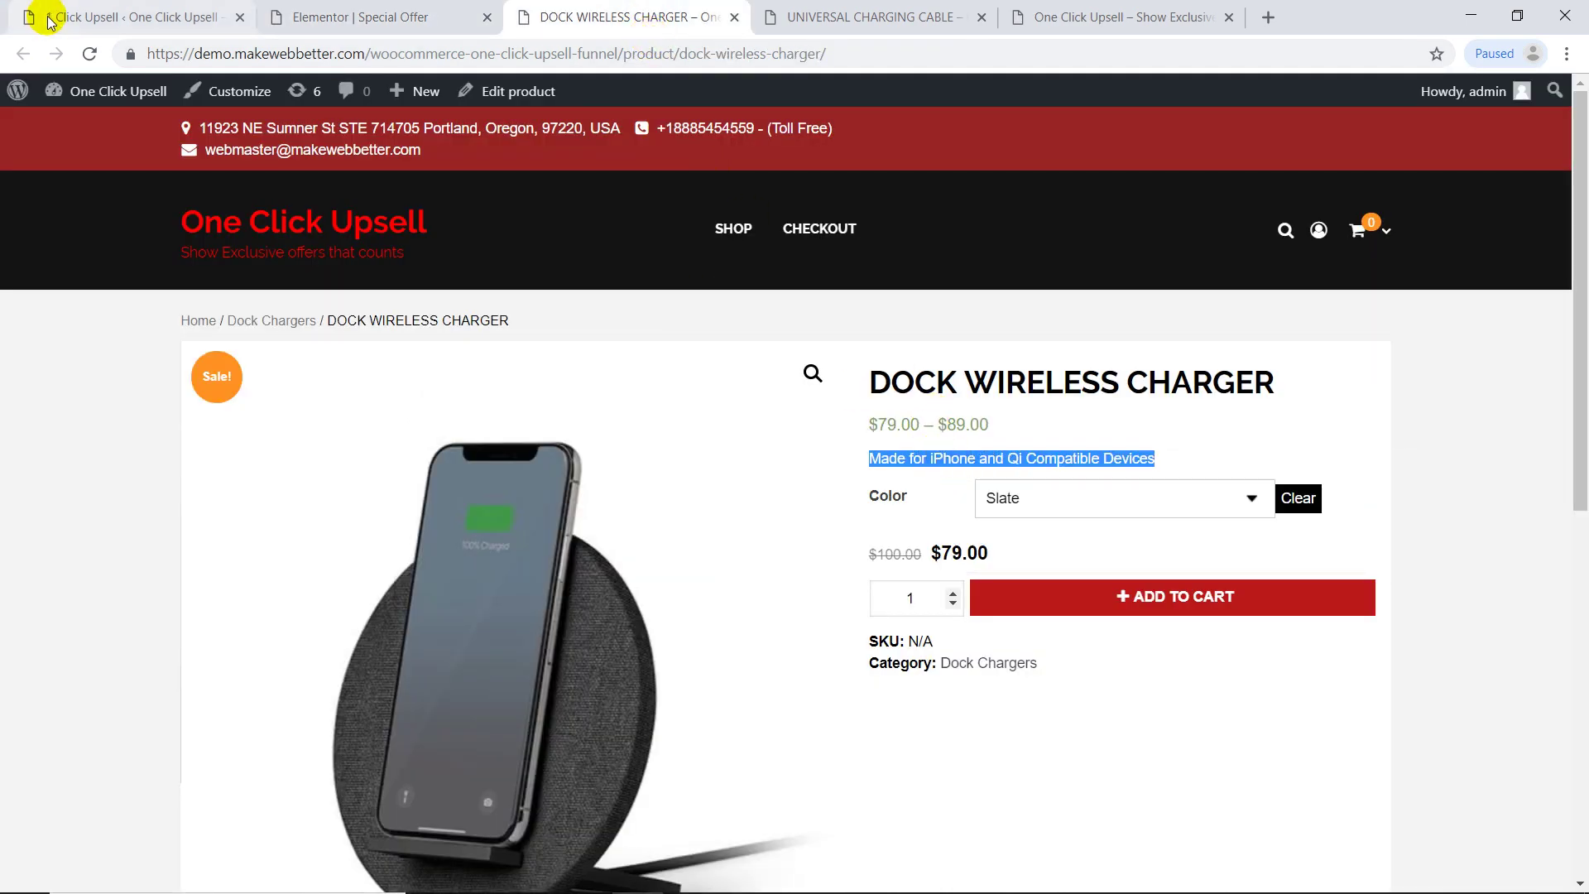
{"action": "left_click", "coordinate": [304, 21]}
{"action": "left_click_drag", "start_coordinate": [91, 457], "coordinate": [4, 379]}
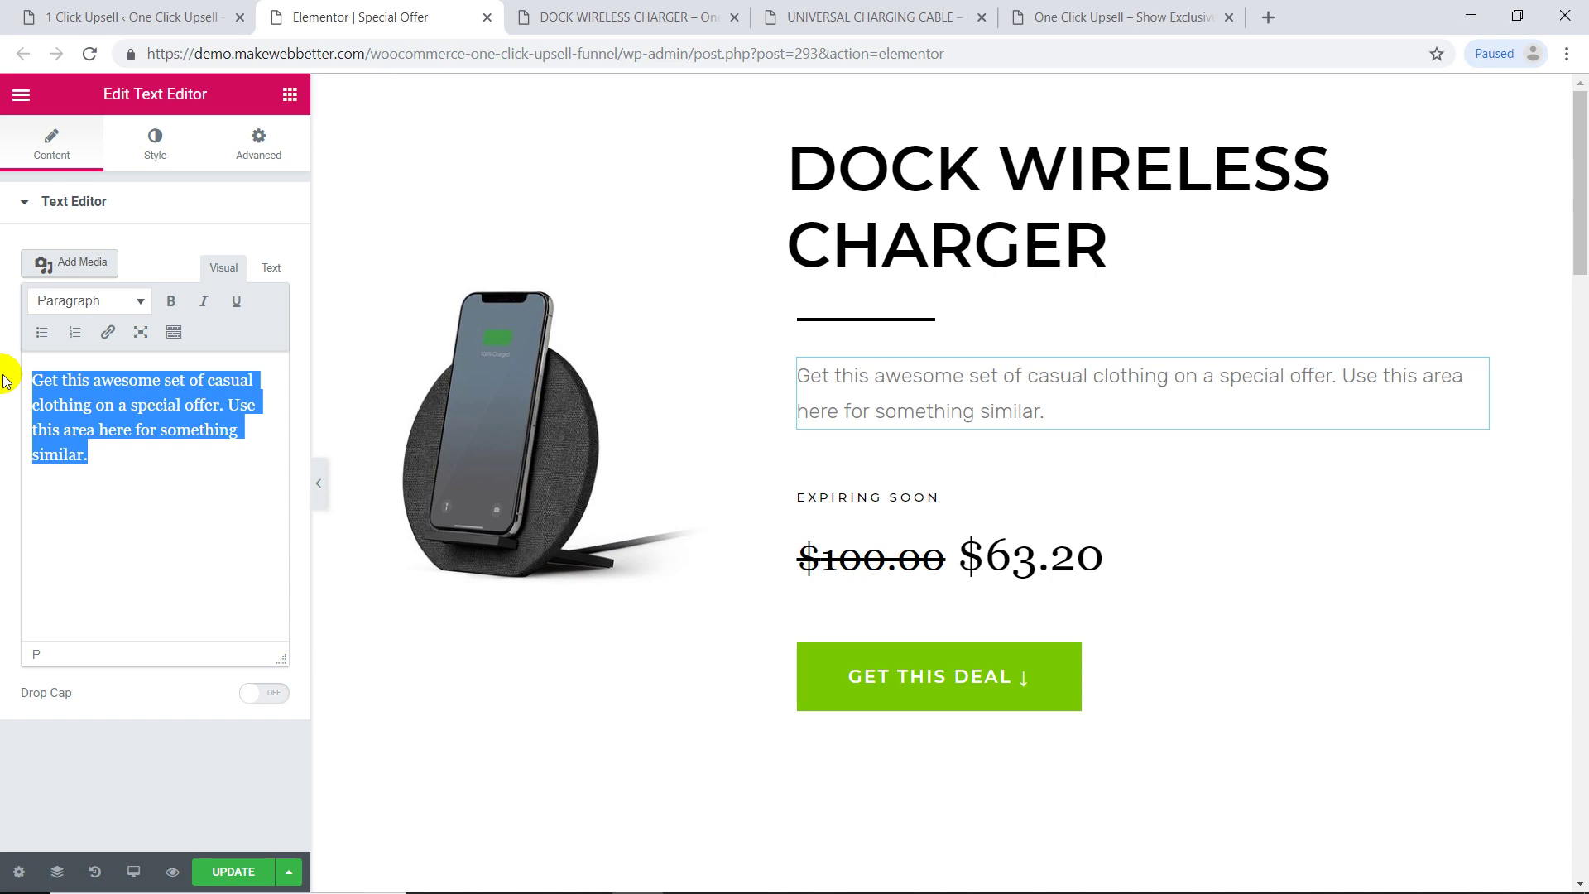
{"action": "key", "text": "BackSpace"}
{"action": "type", "text": "Made for iPhone and Qi Compatible Devices"}
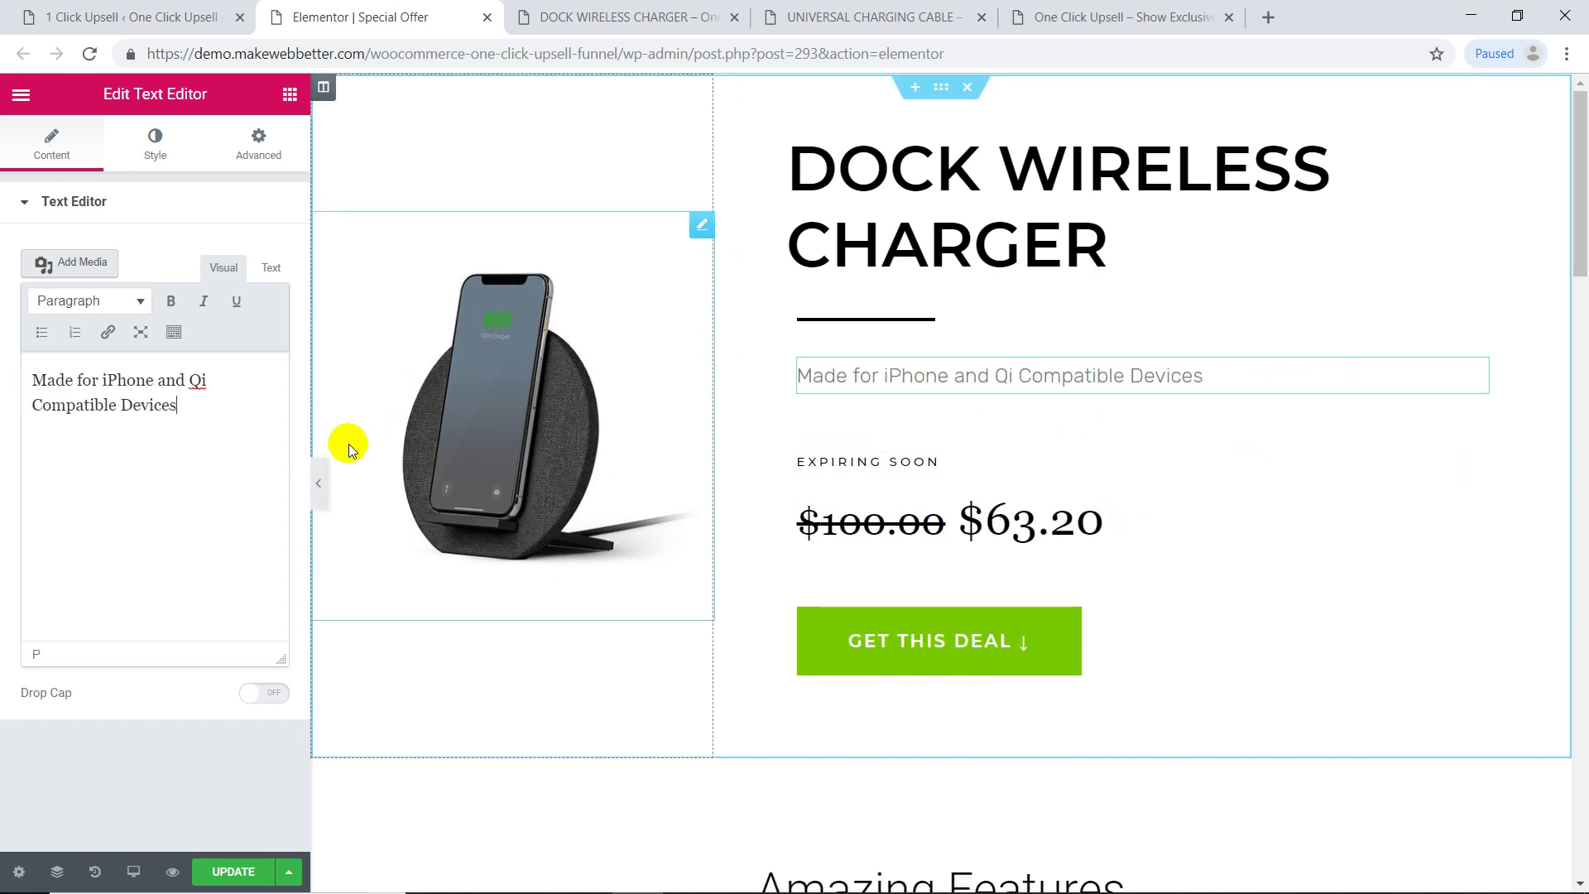
{"action": "left_click", "coordinate": [319, 482]}
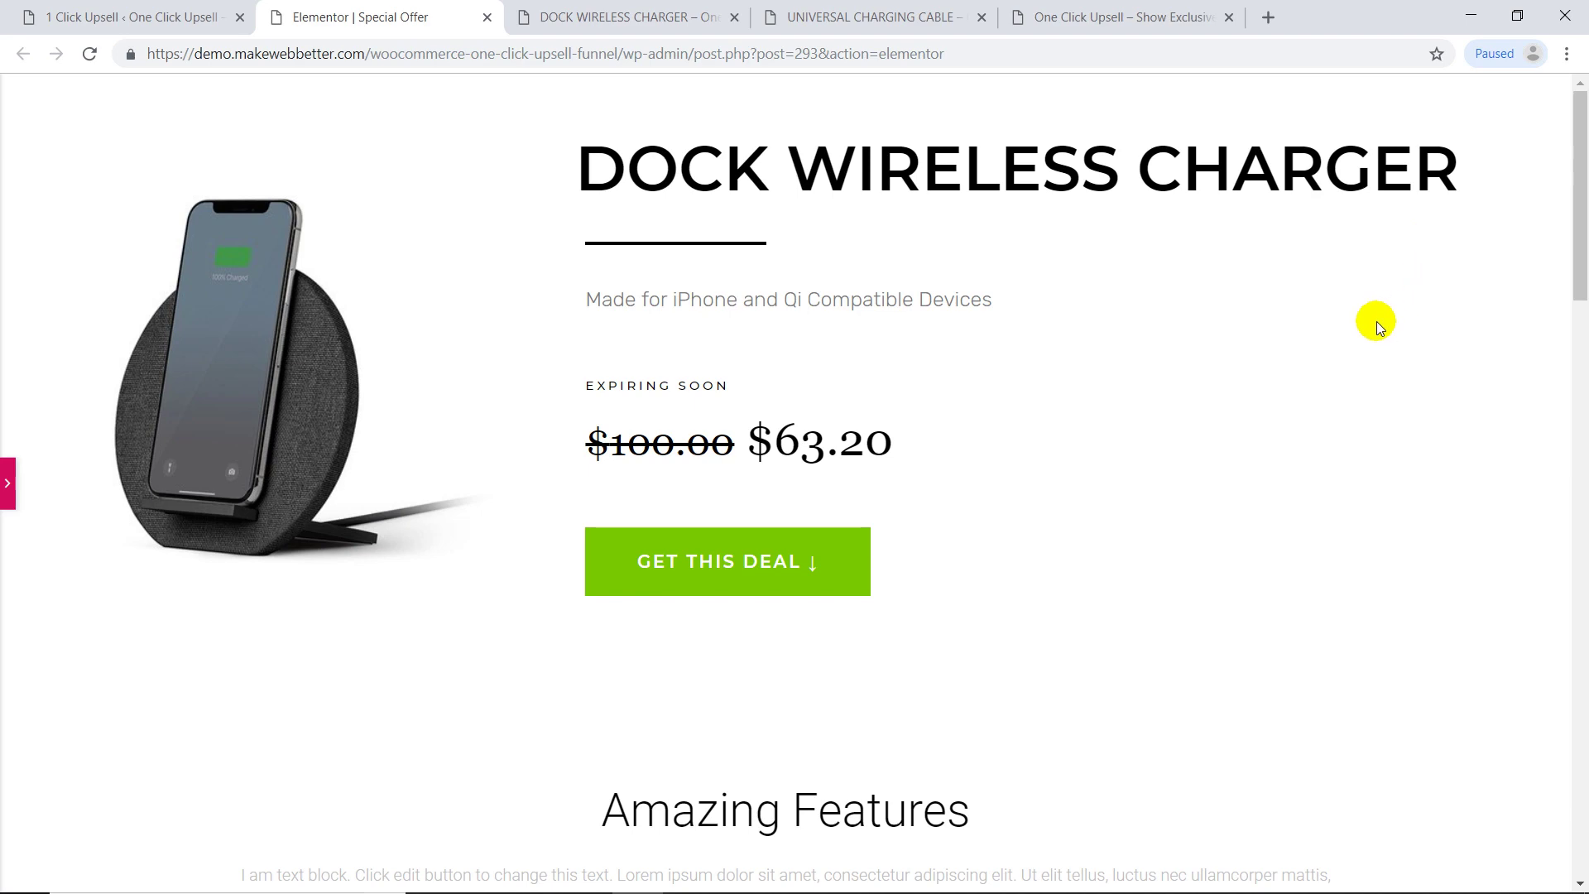
{"action": "scroll", "coordinate": [1363, 320], "scroll_direction": "down", "scroll_amount": 8}
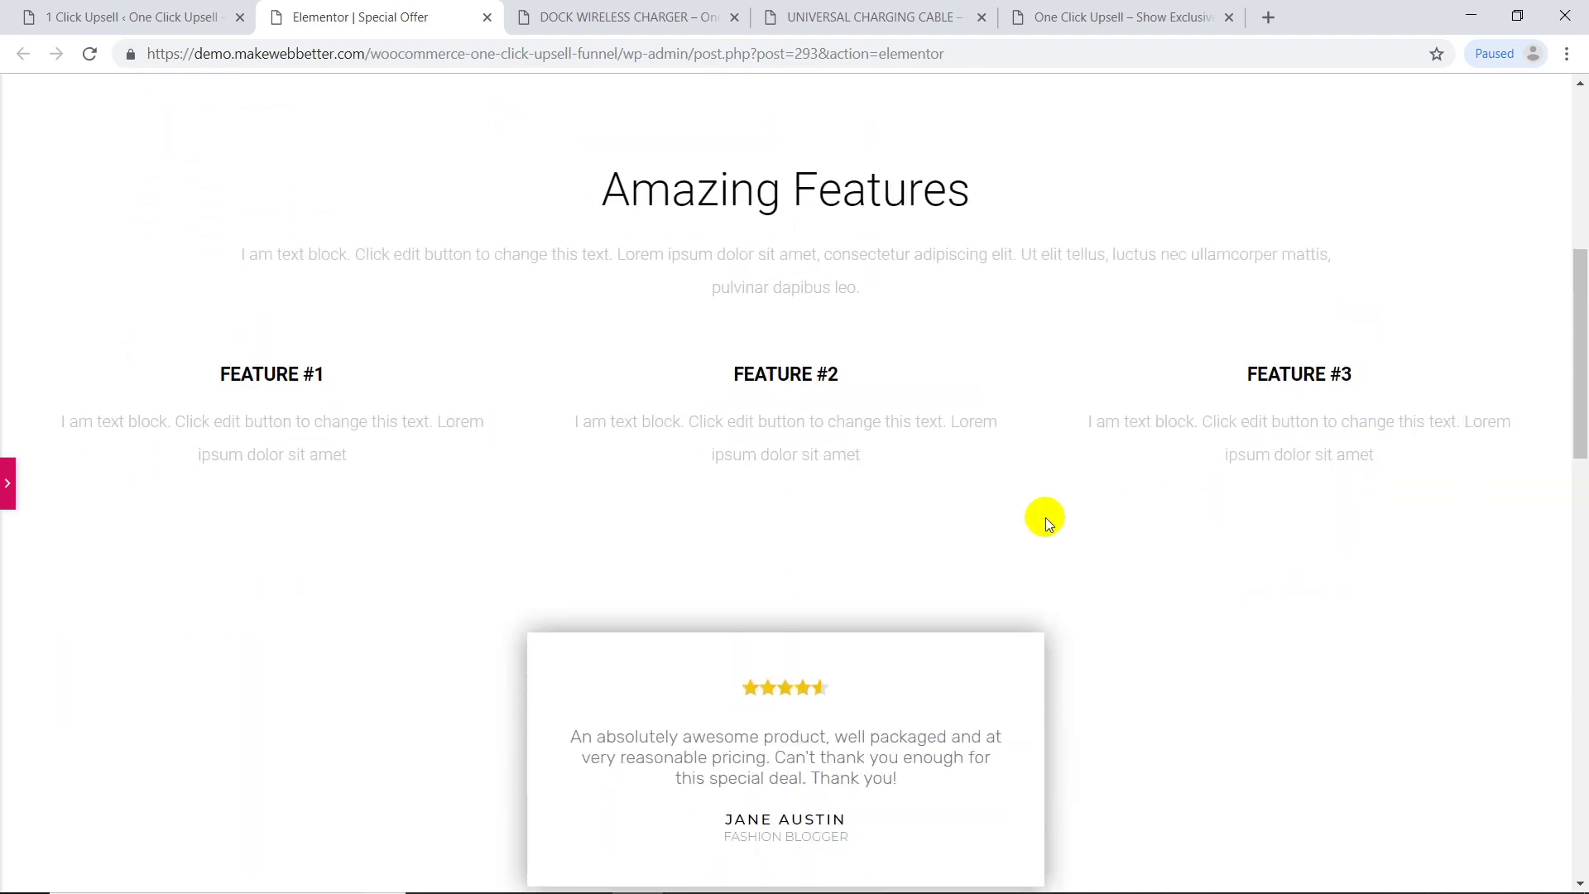
{"action": "left_click", "coordinate": [6, 482]}
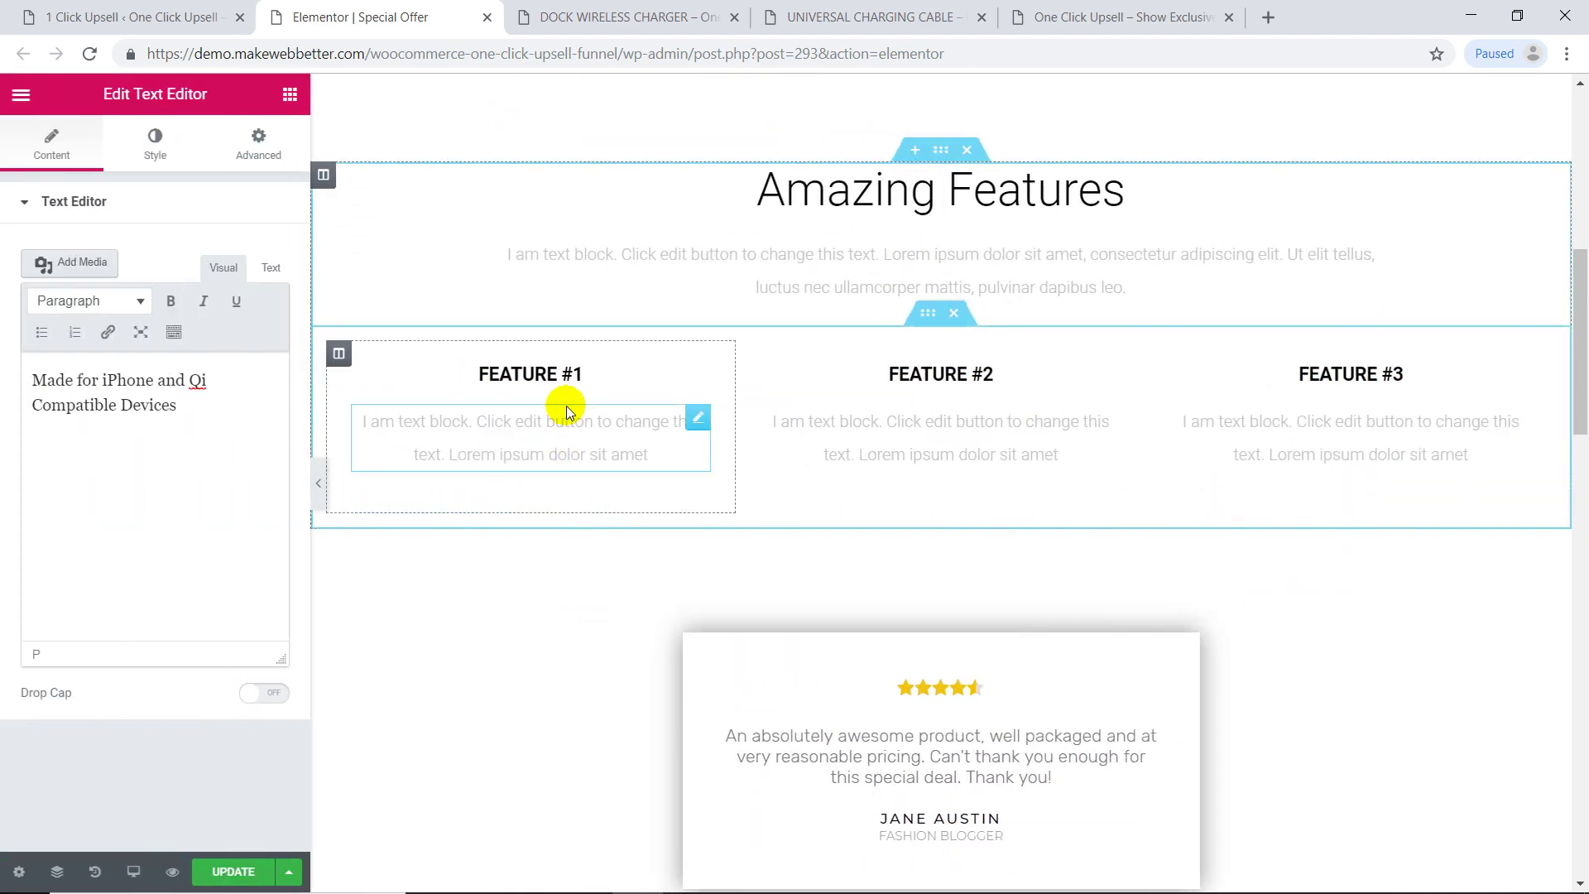
Retitle FEATURE #1 to 'Super Light' and FEATURE #2 to 'fast charging'
{"action": "left_click", "coordinate": [568, 371]}
{"action": "left_click_drag", "start_coordinate": [108, 275], "coordinate": [4, 271]}
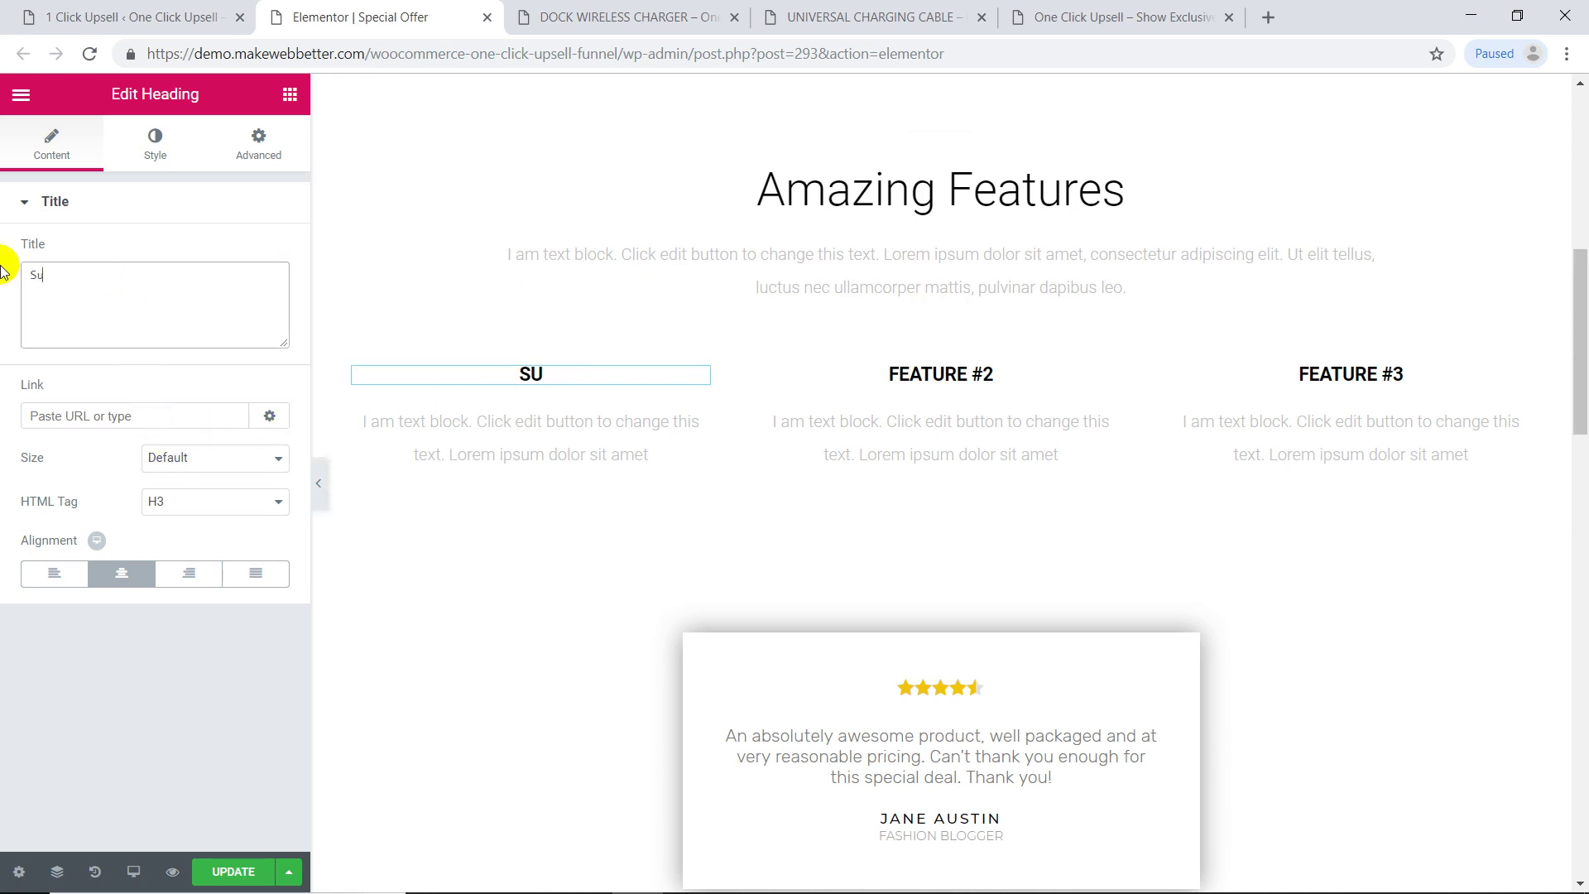
{"action": "type", "text": "Super Light"}
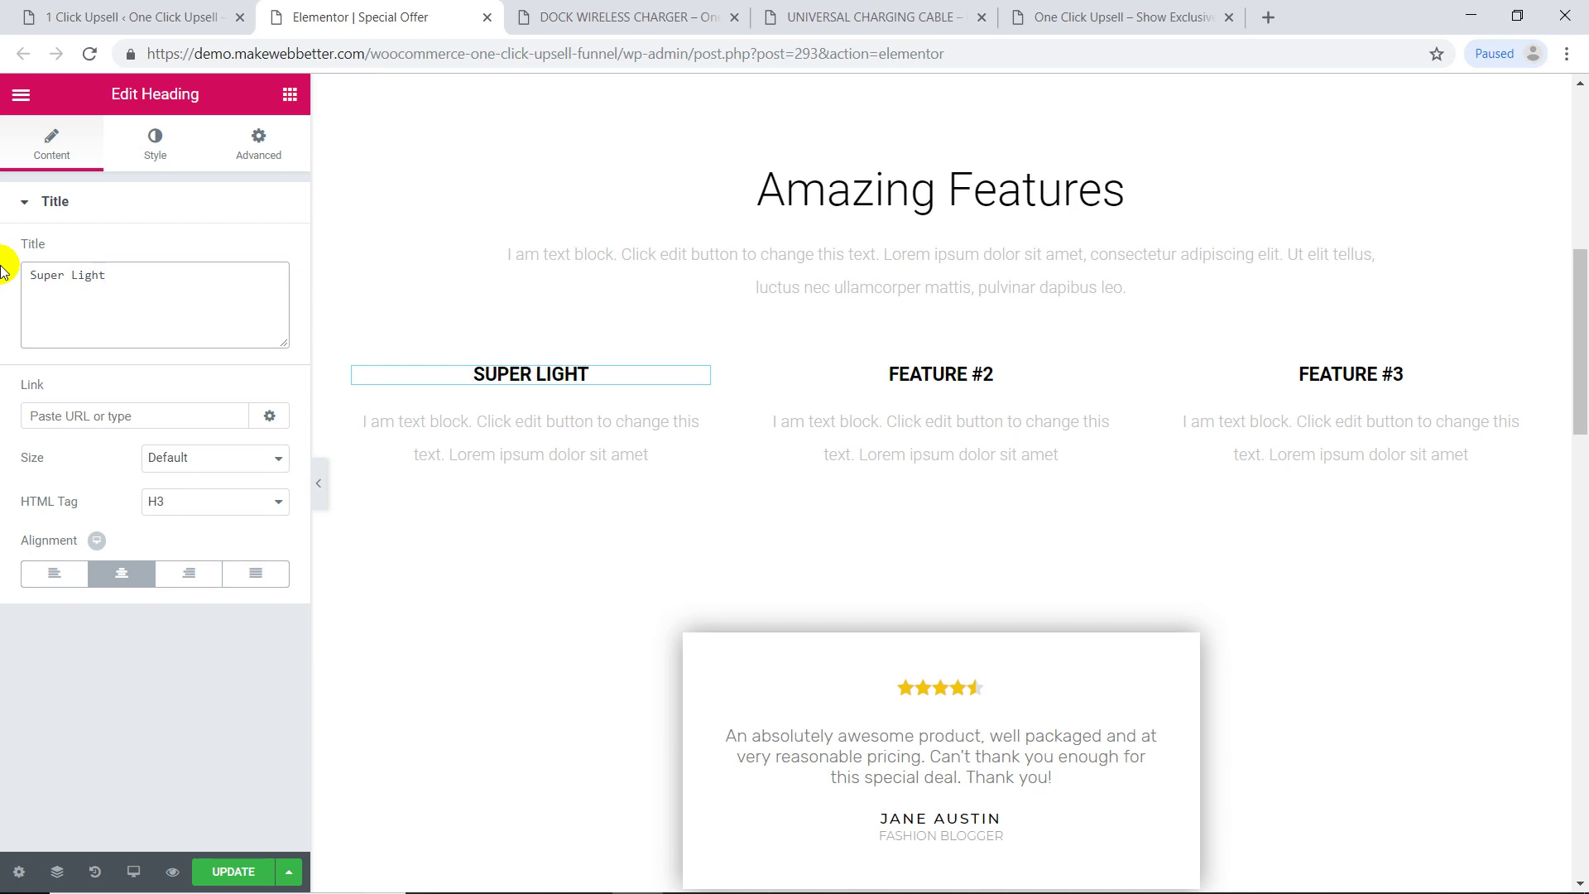
{"action": "left_click", "coordinate": [898, 371]}
{"action": "left_click_drag", "start_coordinate": [106, 274], "coordinate": [2, 263]}
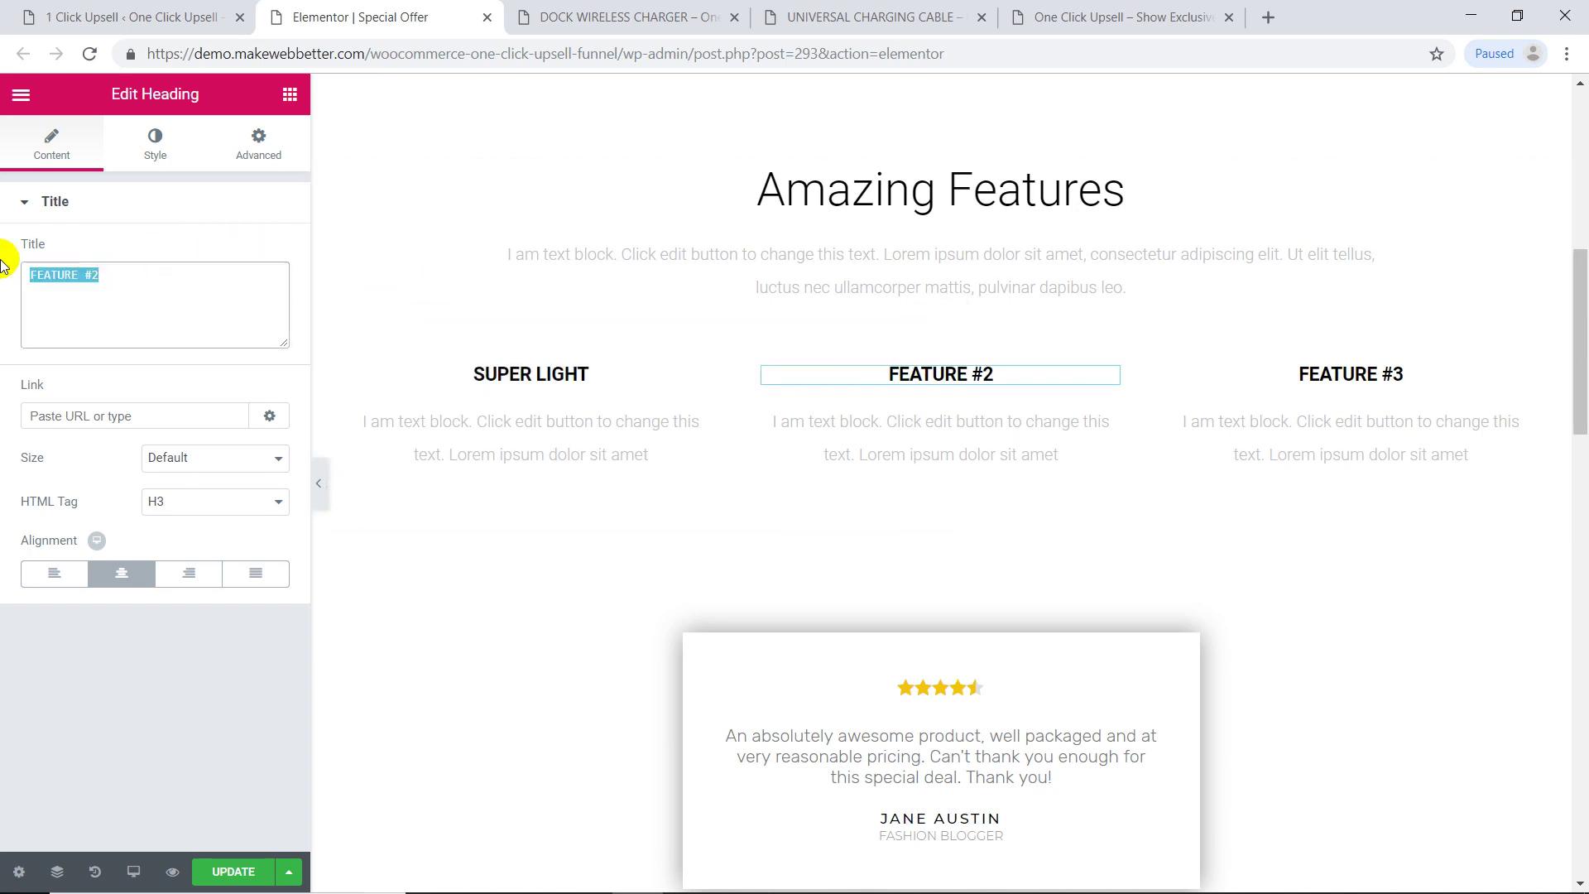
{"action": "type", "text": "fast"}
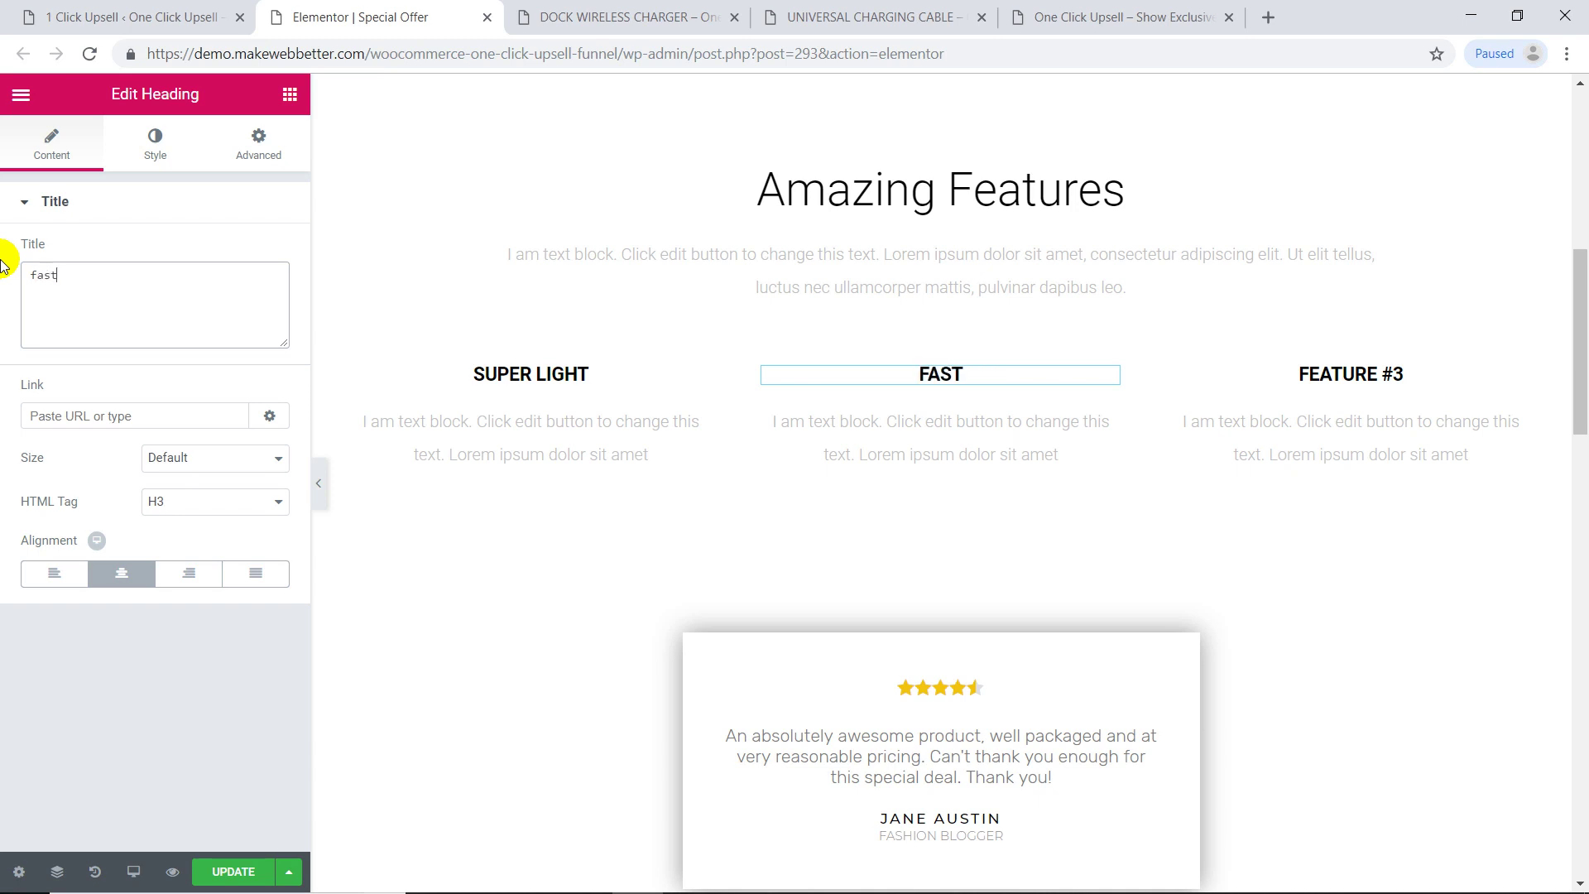
{"action": "type", "text": " charging"}
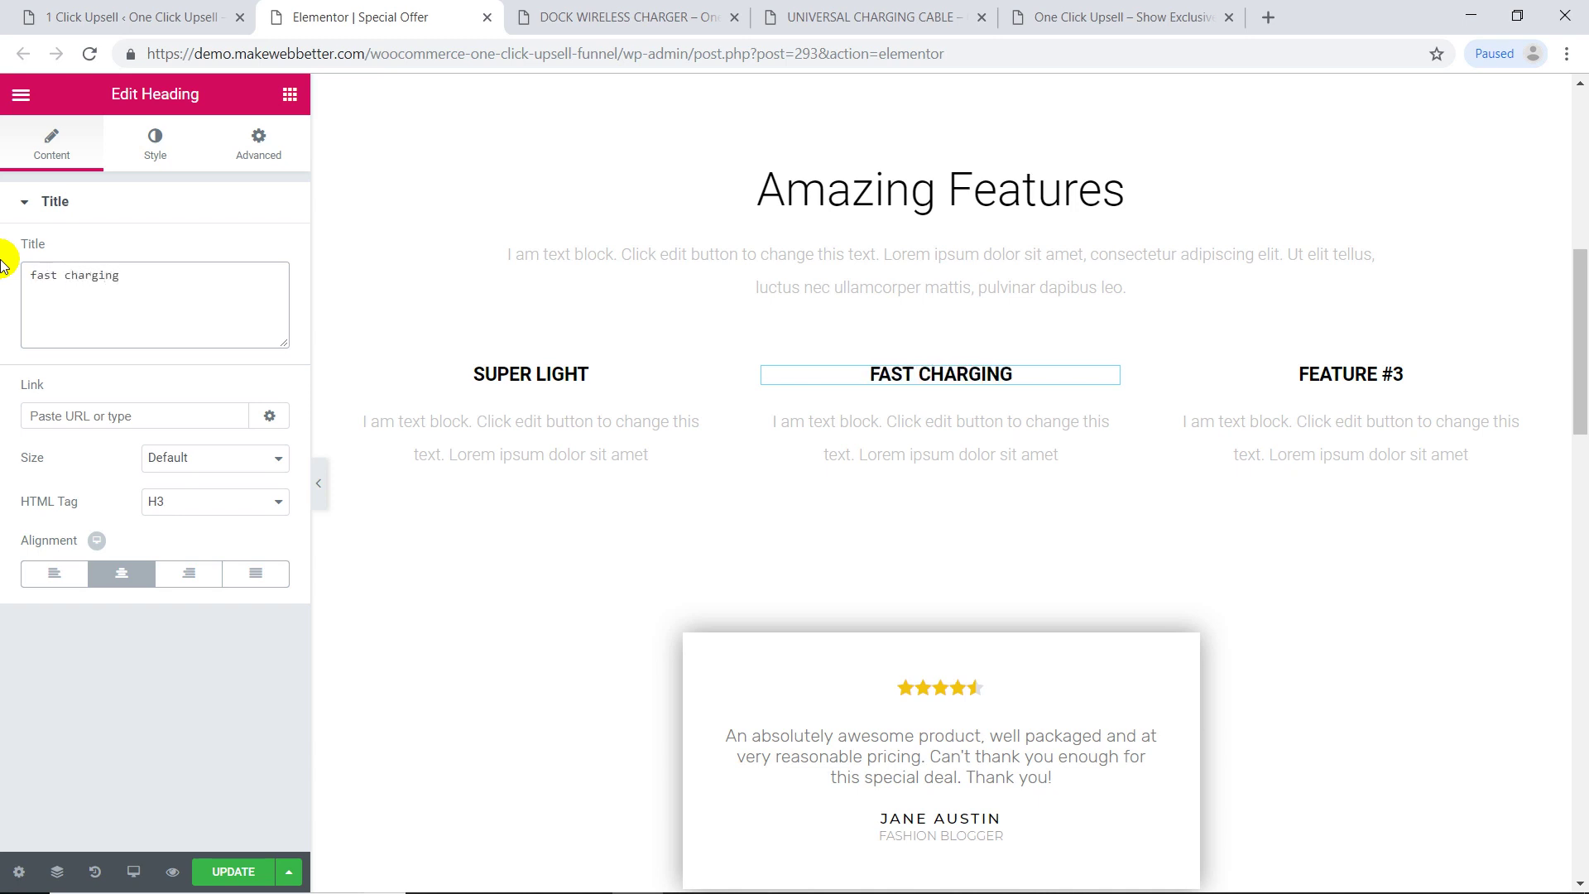
{"action": "left_click", "coordinate": [325, 476]}
Delete the Sizes, Orders and a stray new tab, leaving Info expanded with a taller editor
{"action": "scroll", "coordinate": [1281, 291], "scroll_direction": "down", "scroll_amount": 7}
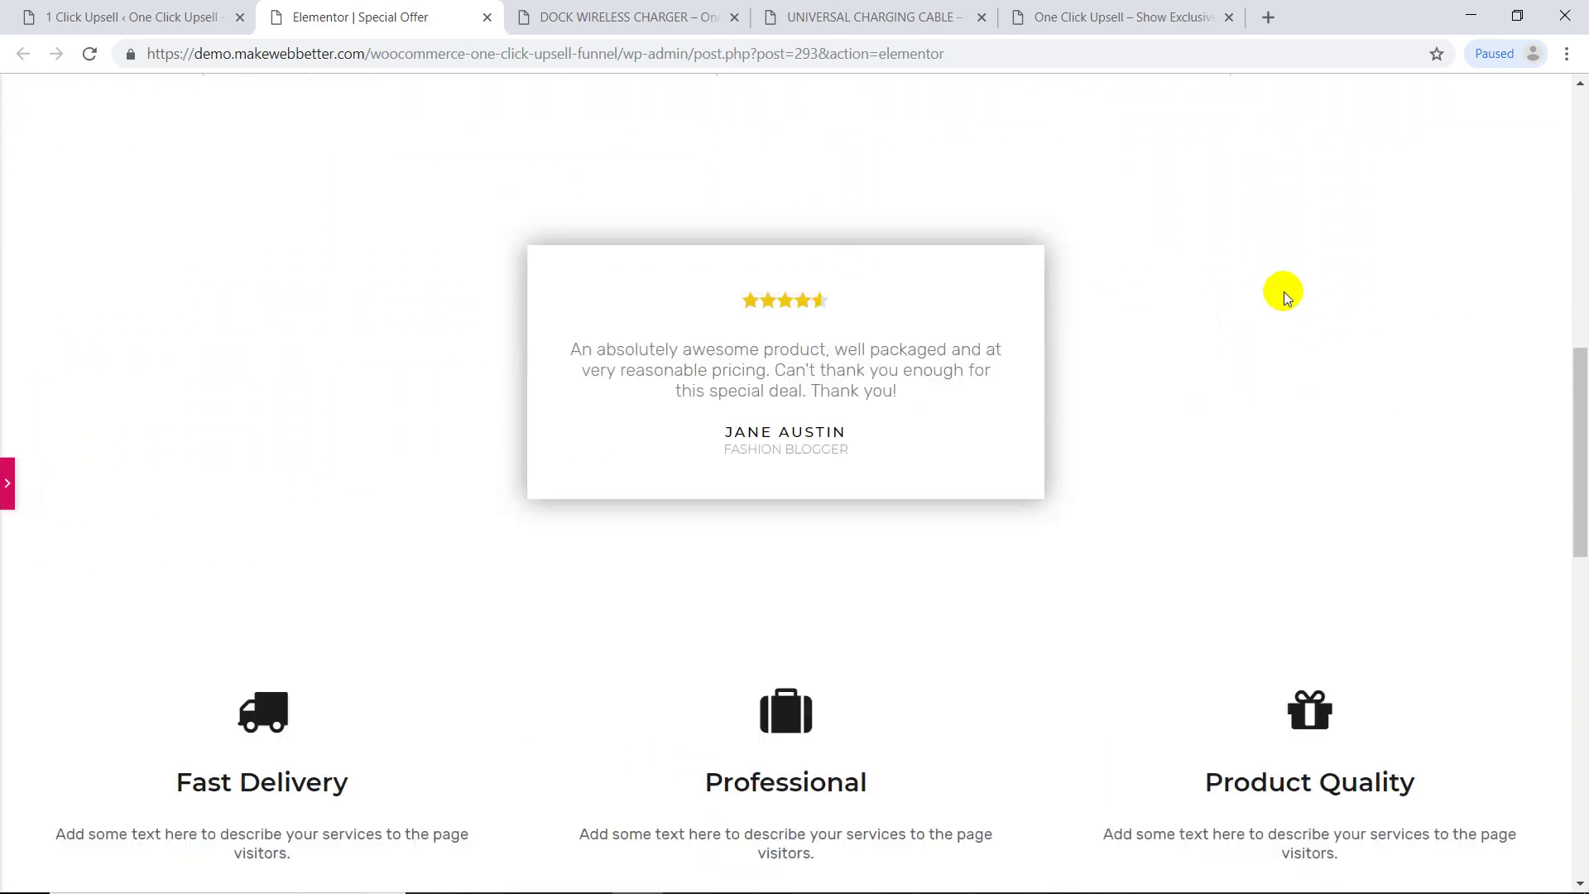
{"action": "scroll", "coordinate": [1284, 291], "scroll_direction": "down", "scroll_amount": 9}
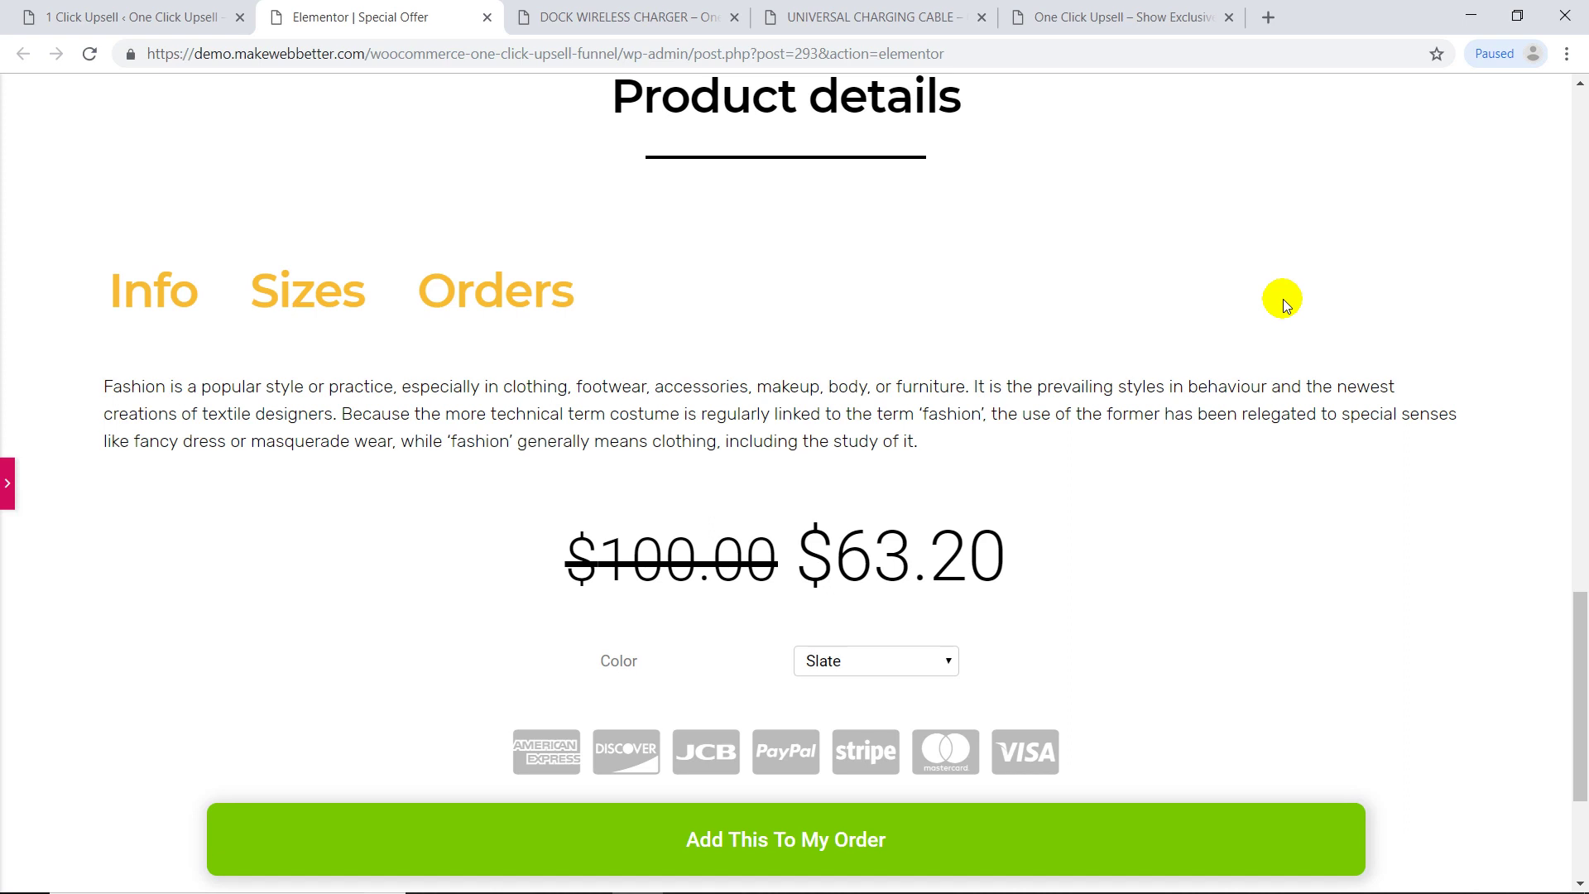
{"action": "left_click", "coordinate": [8, 482]}
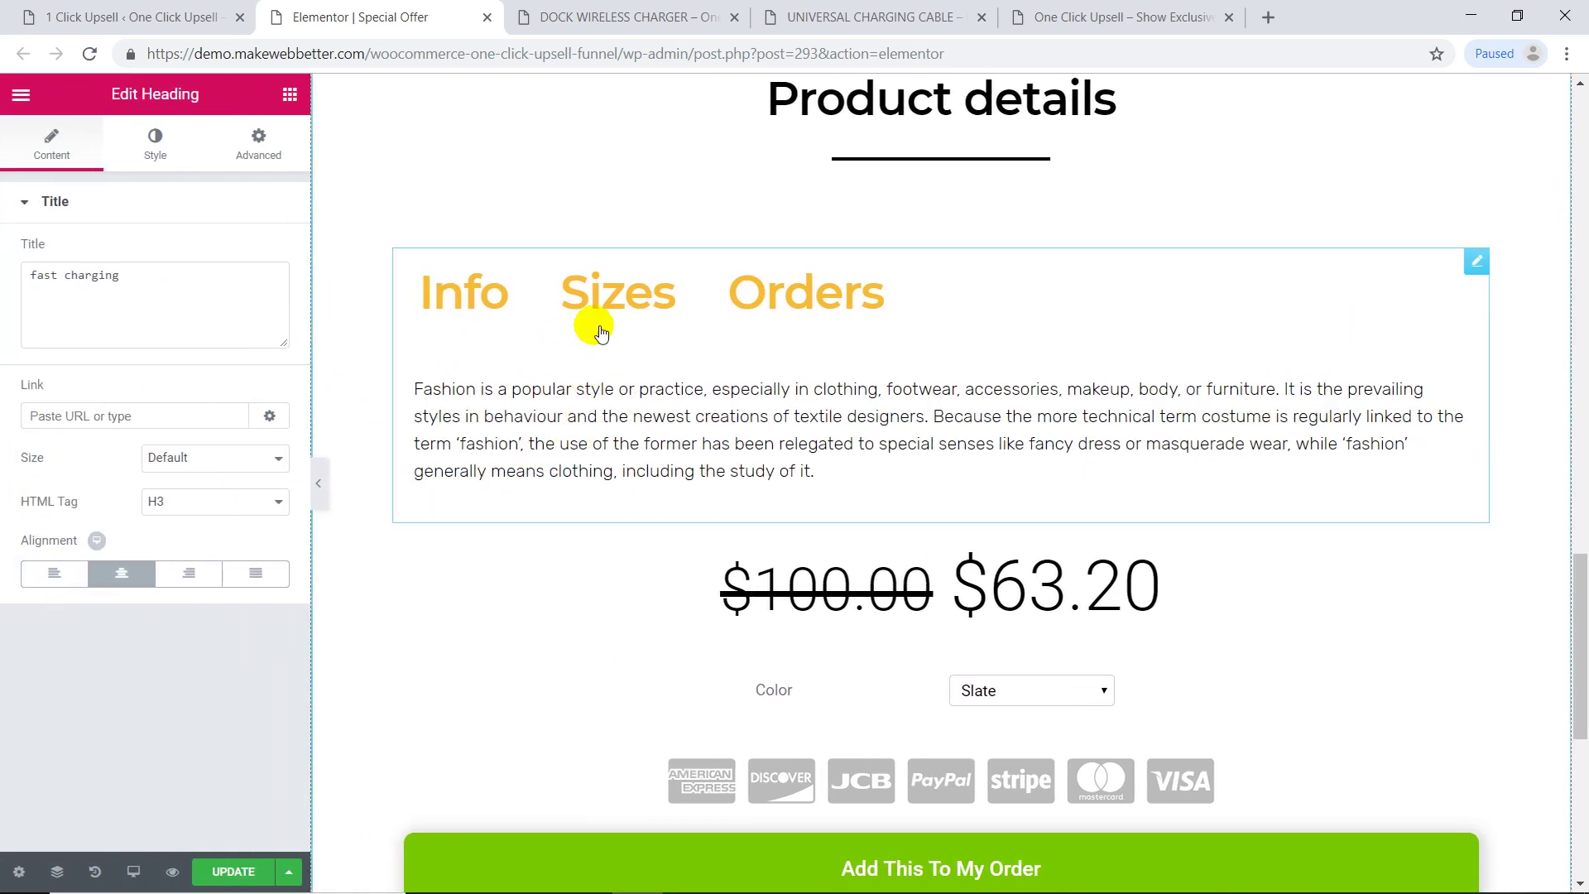
{"action": "left_click", "coordinate": [601, 332]}
{"action": "left_click", "coordinate": [278, 334]}
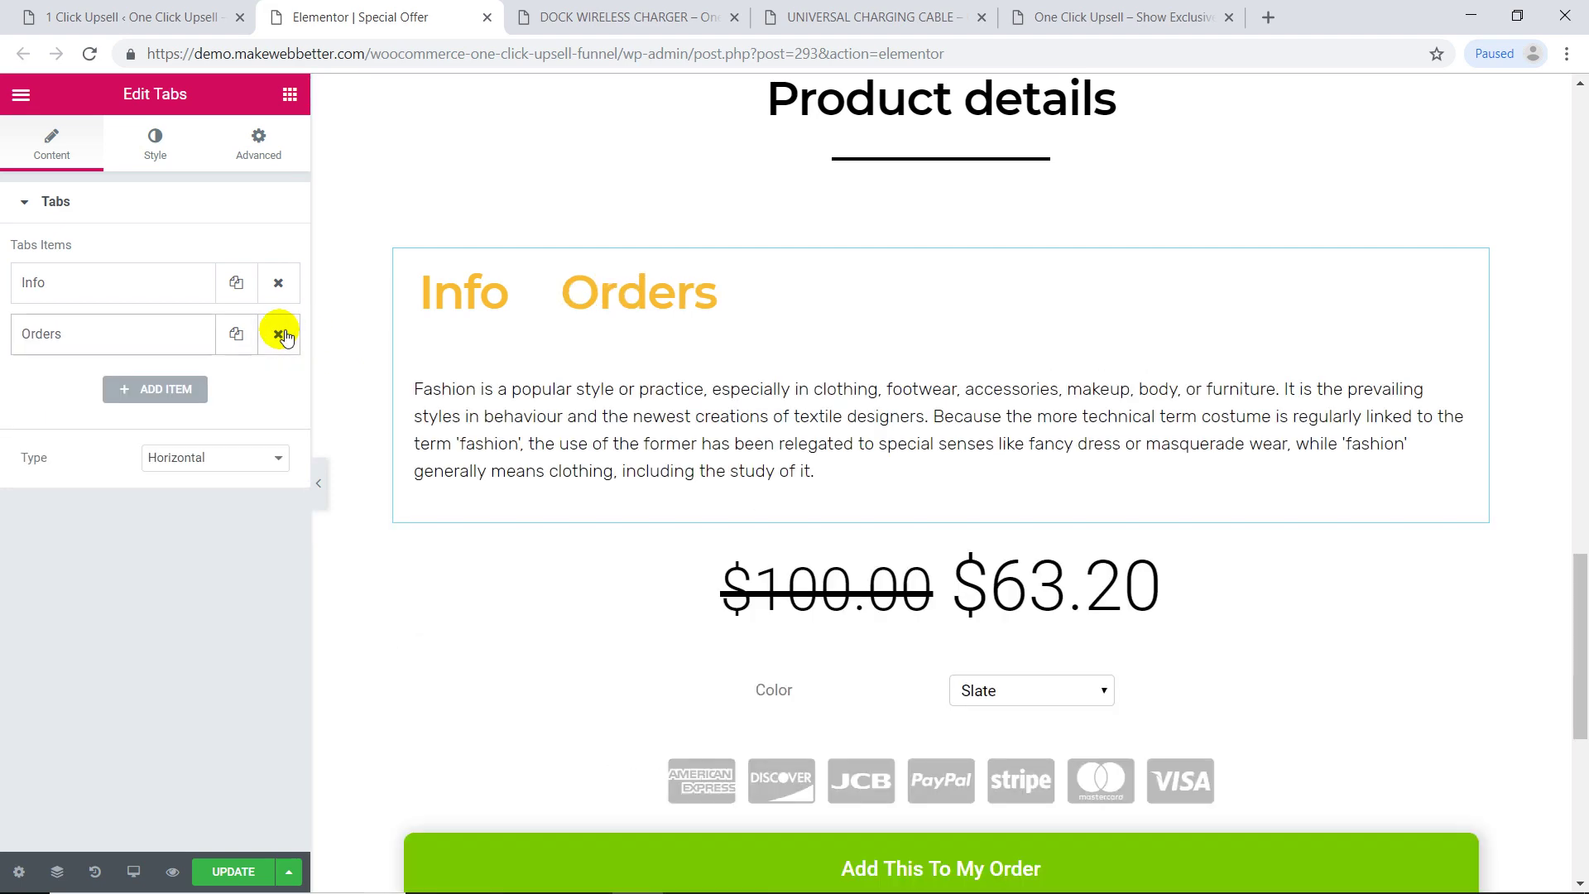
{"action": "left_click", "coordinate": [278, 333]}
{"action": "left_click", "coordinate": [190, 341]}
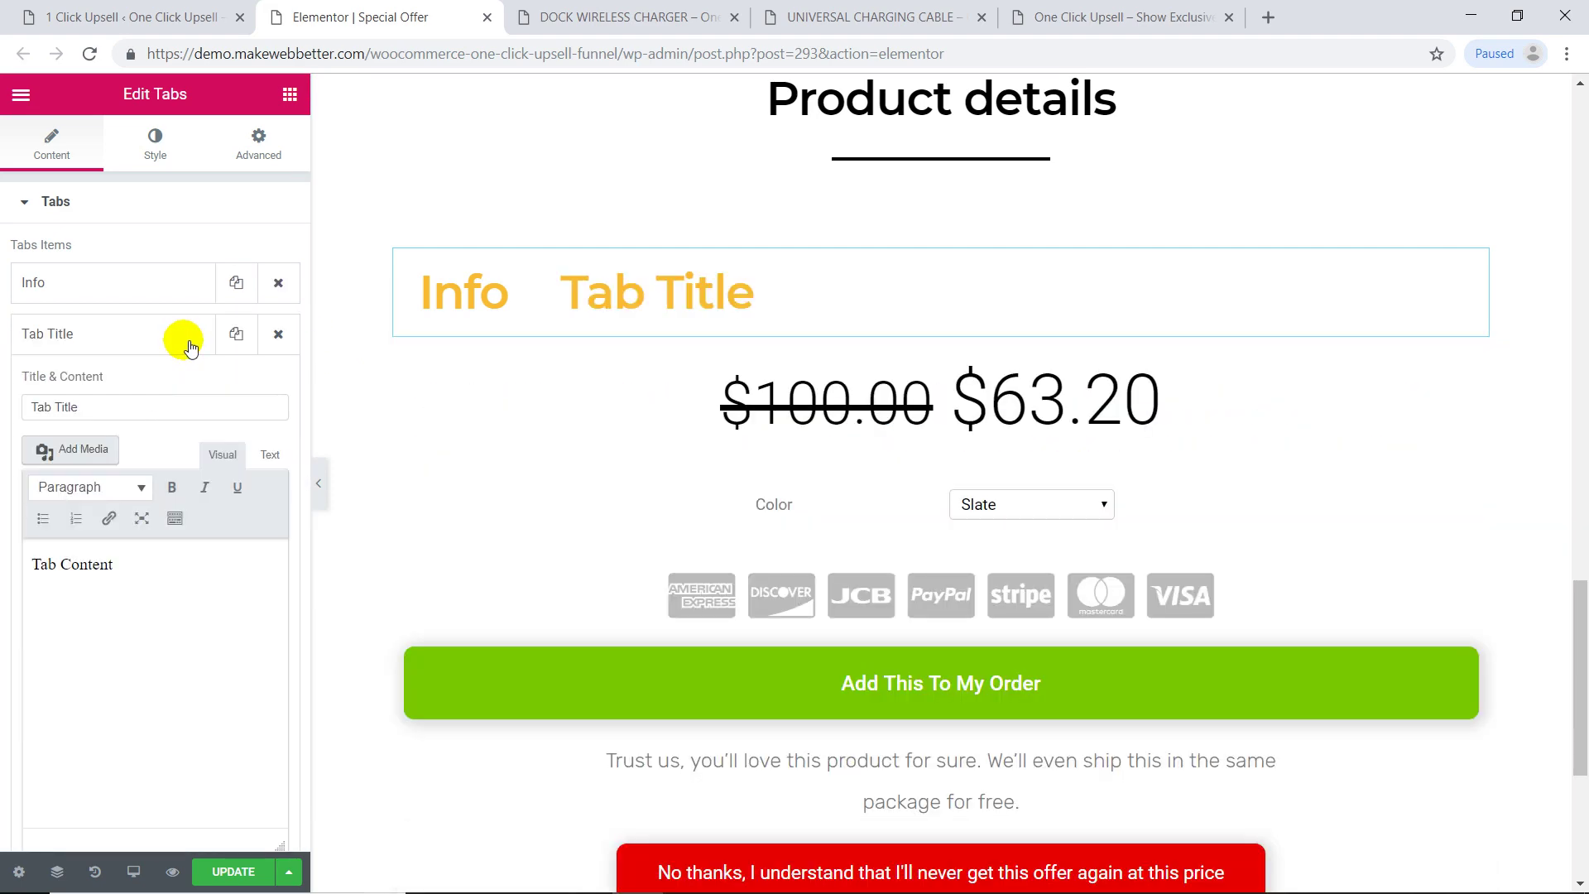
{"action": "left_click", "coordinate": [278, 333]}
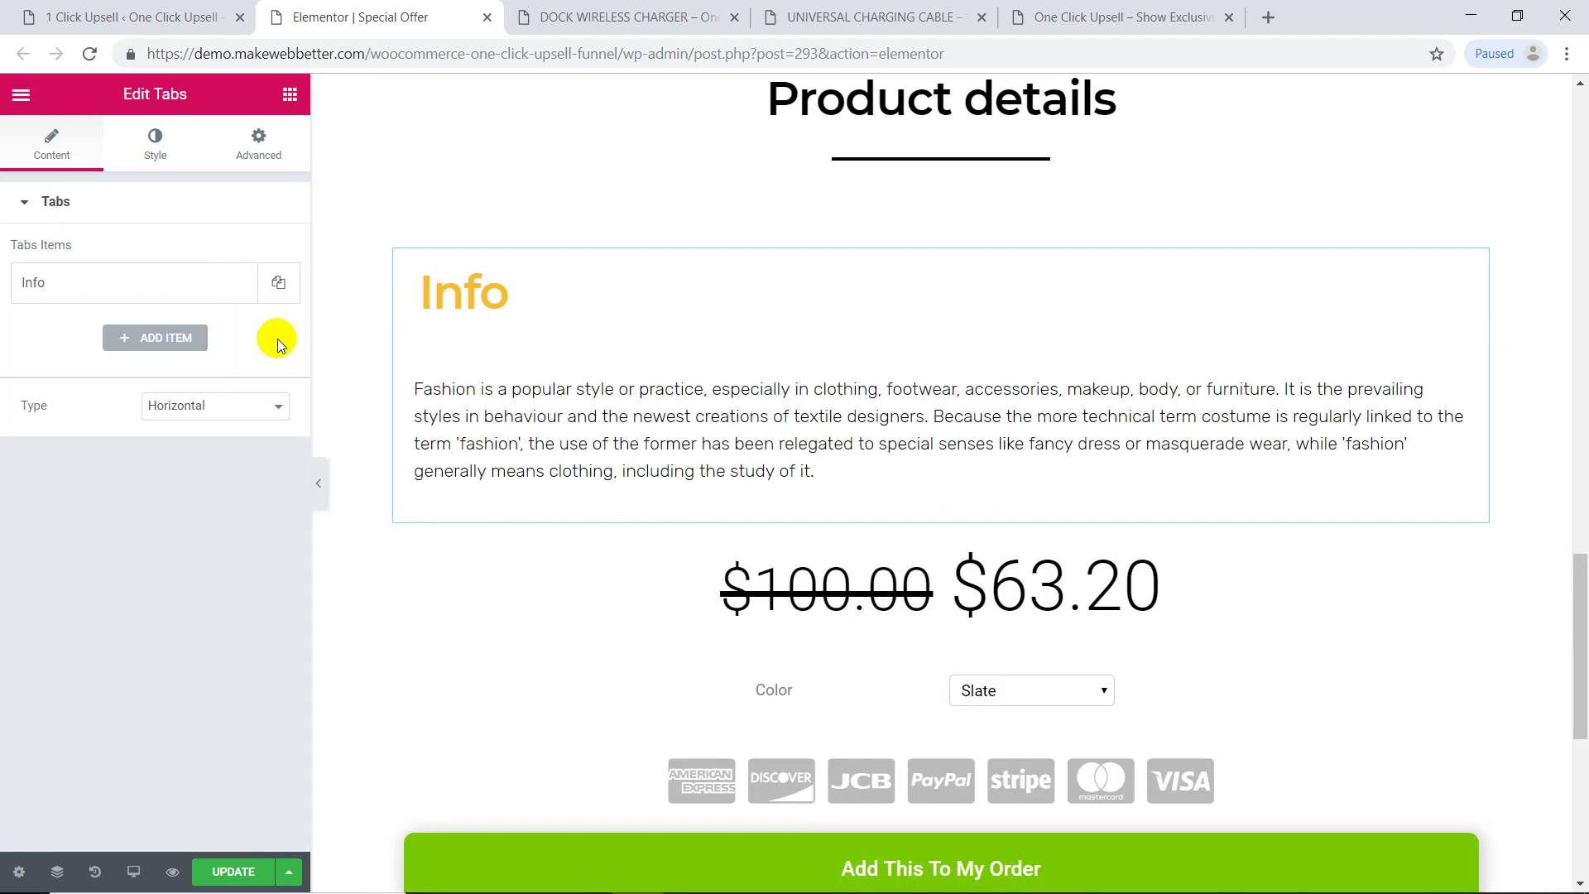
{"action": "left_click", "coordinate": [169, 286]}
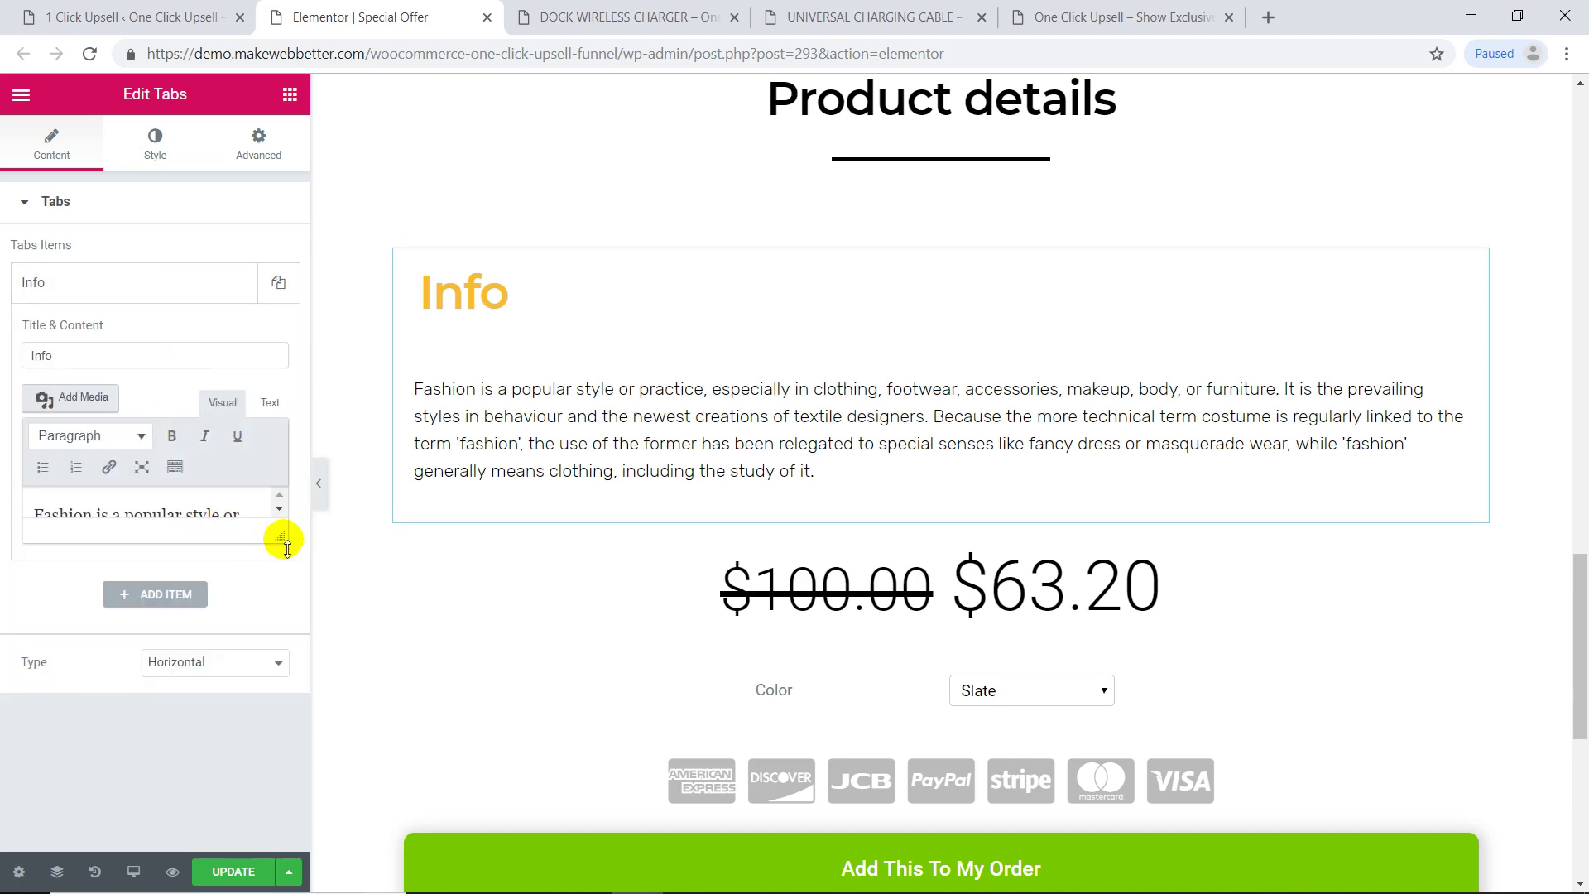
{"action": "left_click_drag", "start_coordinate": [292, 557], "coordinate": [291, 628]}
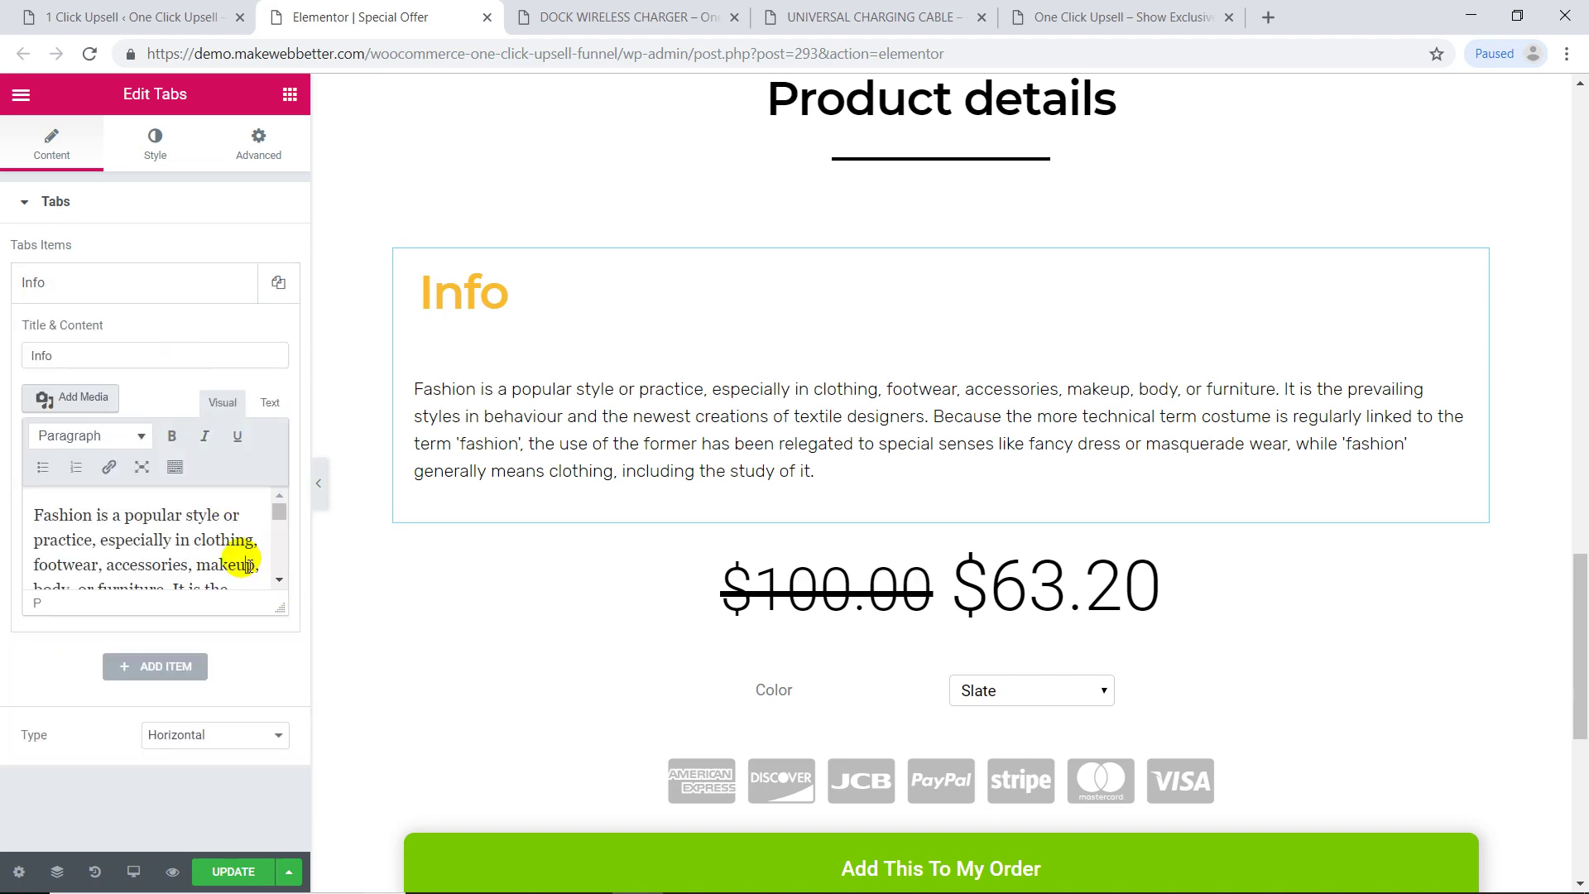
Paste the DOCK WIRELESS CHARGER product description into the Info tab in place of the fashion placeholder
{"action": "left_click", "coordinate": [579, 18]}
{"action": "scroll", "coordinate": [1026, 674], "scroll_direction": "down", "scroll_amount": 10}
{"action": "left_click_drag", "start_coordinate": [213, 740], "coordinate": [568, 787]}
{"action": "right_click", "coordinate": [496, 760]}
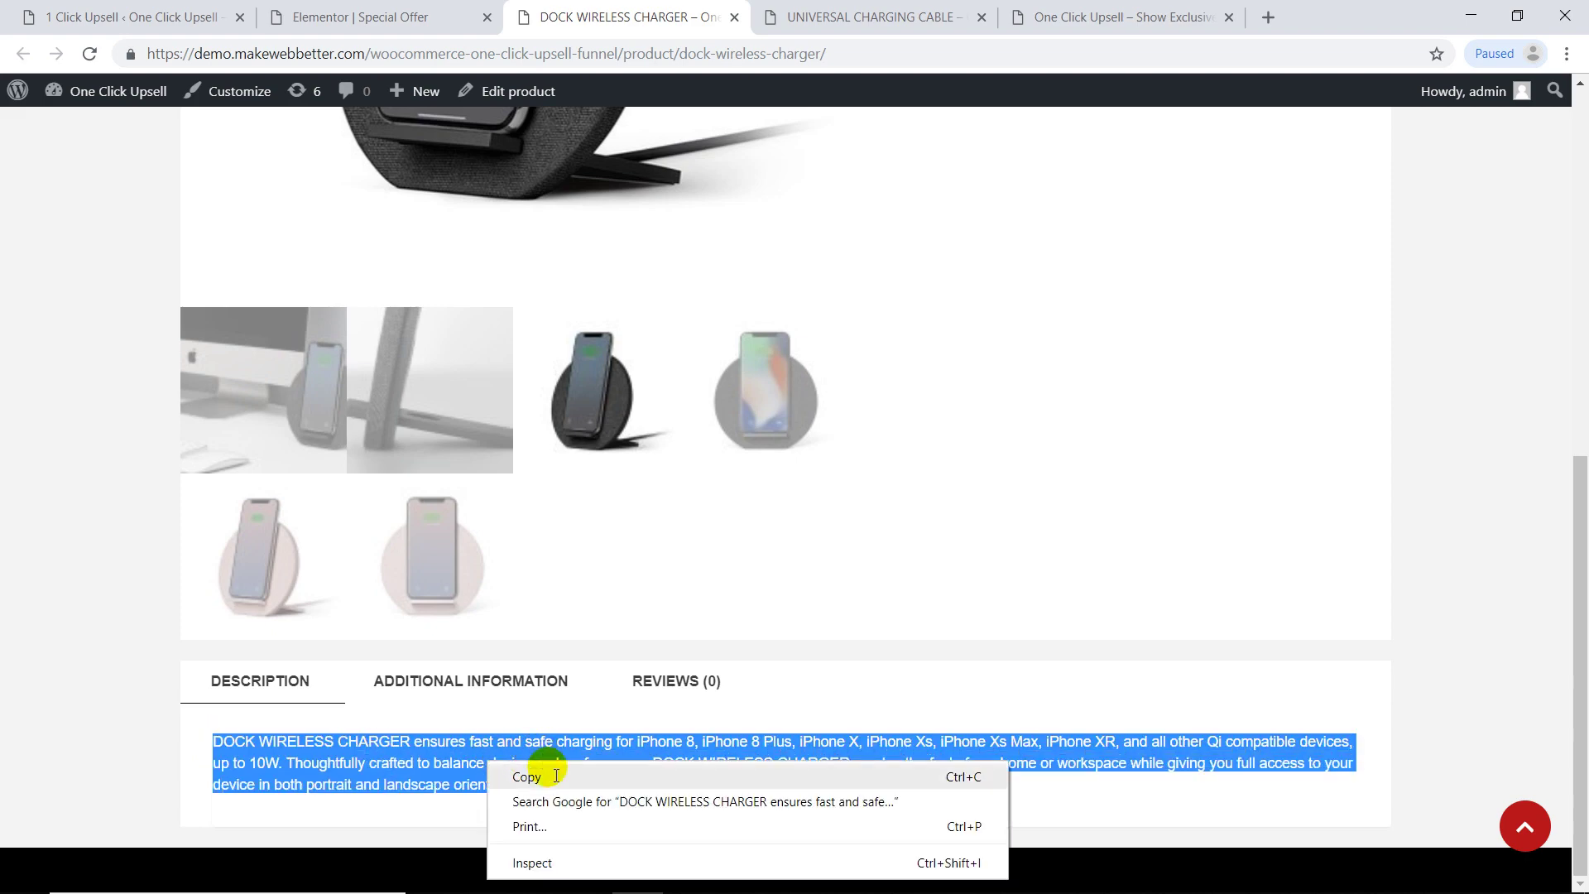
{"action": "left_click", "coordinate": [523, 776]}
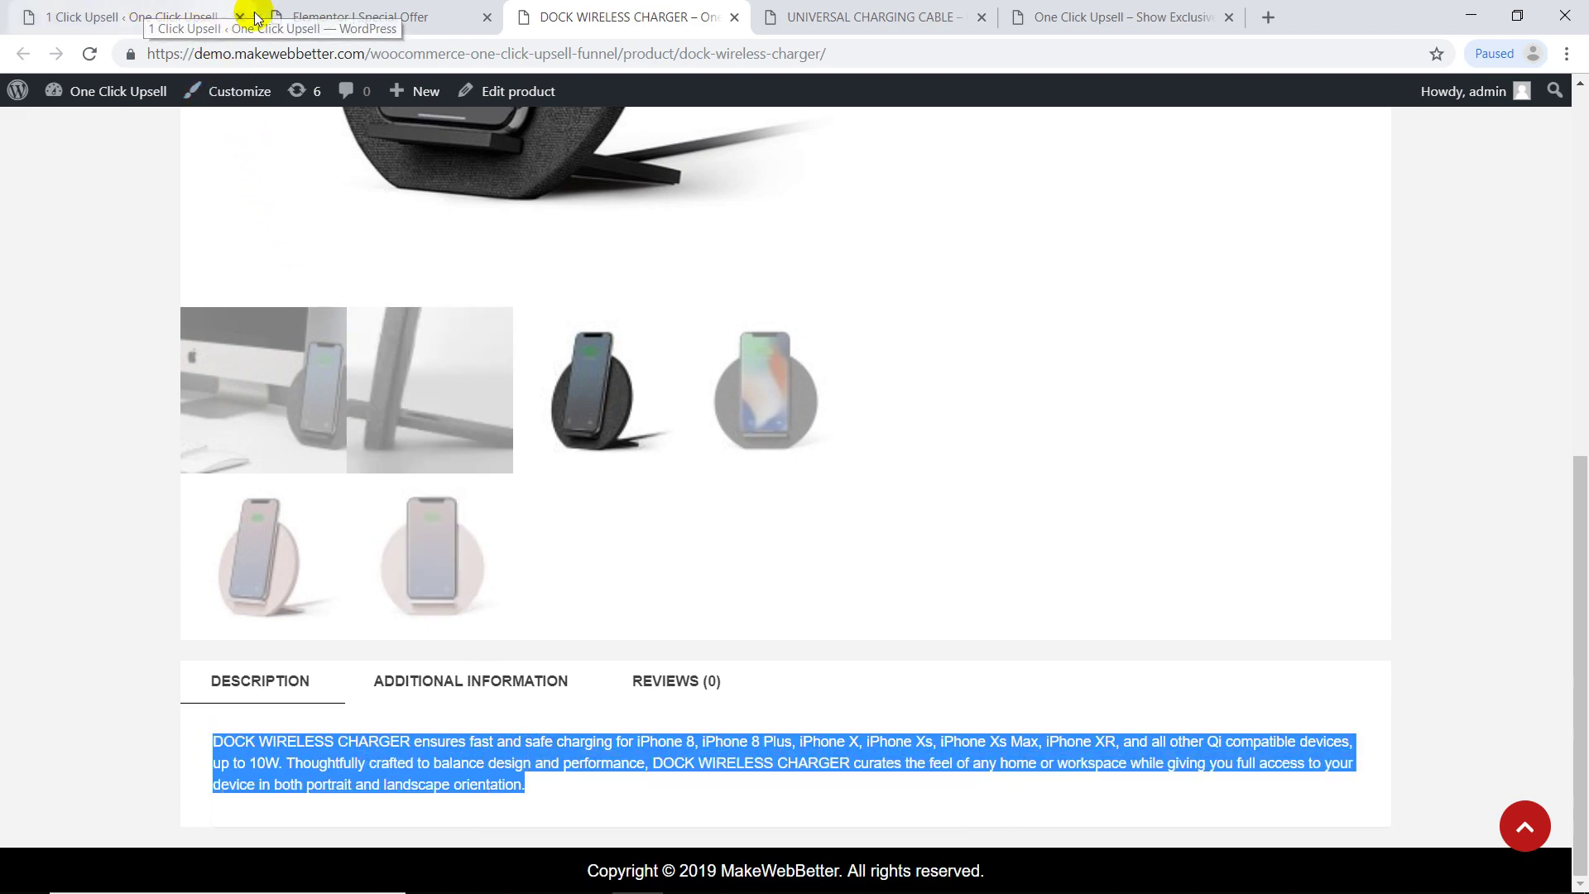
{"action": "left_click", "coordinate": [319, 18]}
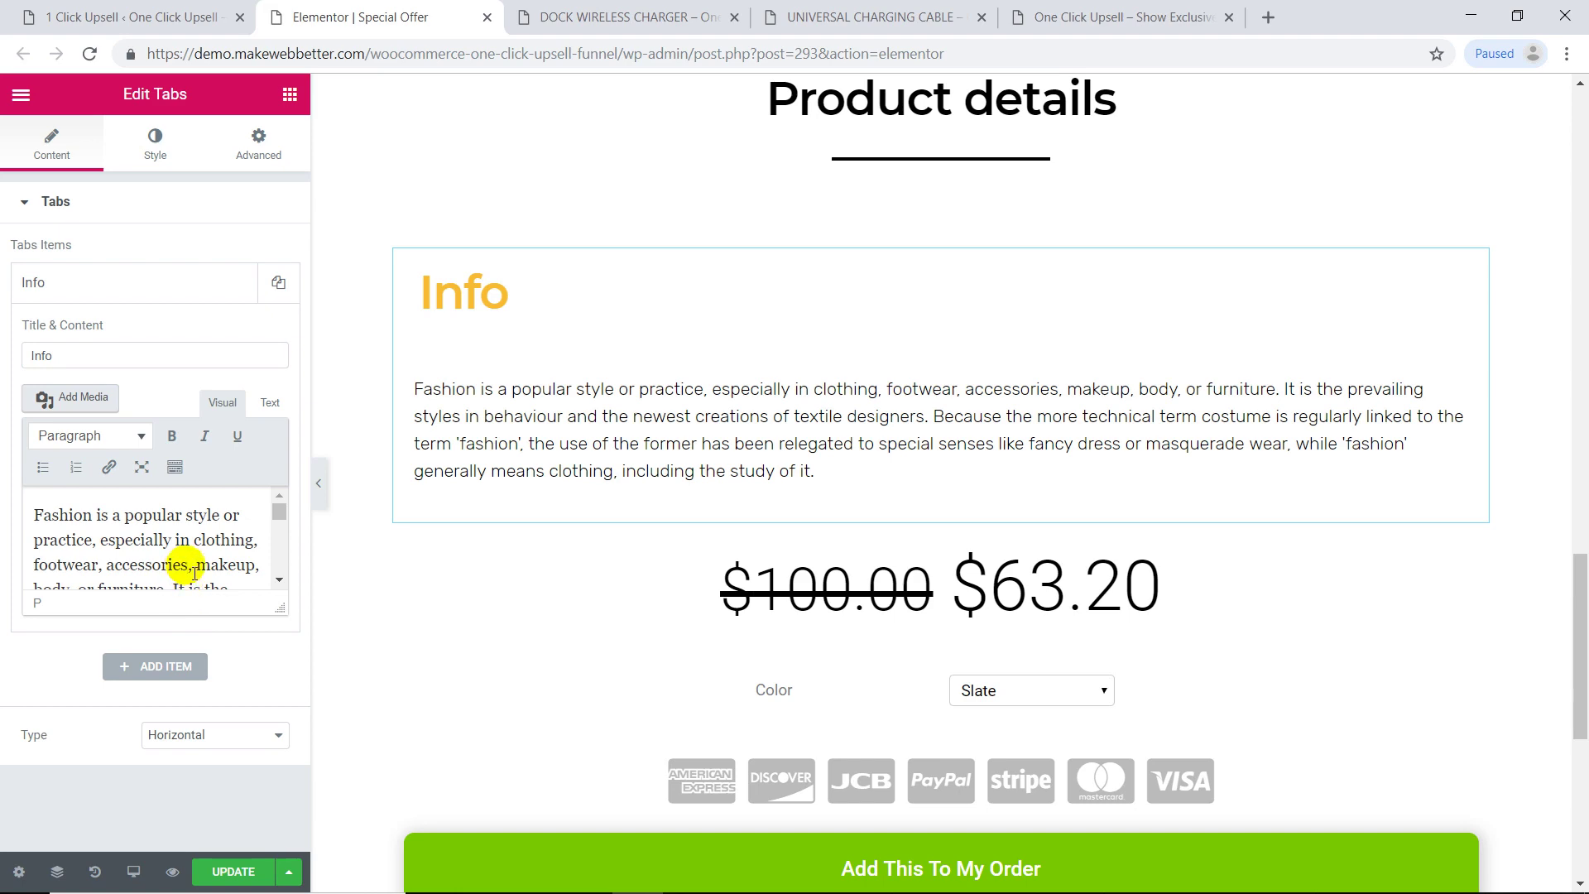
{"action": "key", "text": "ctrl+a"}
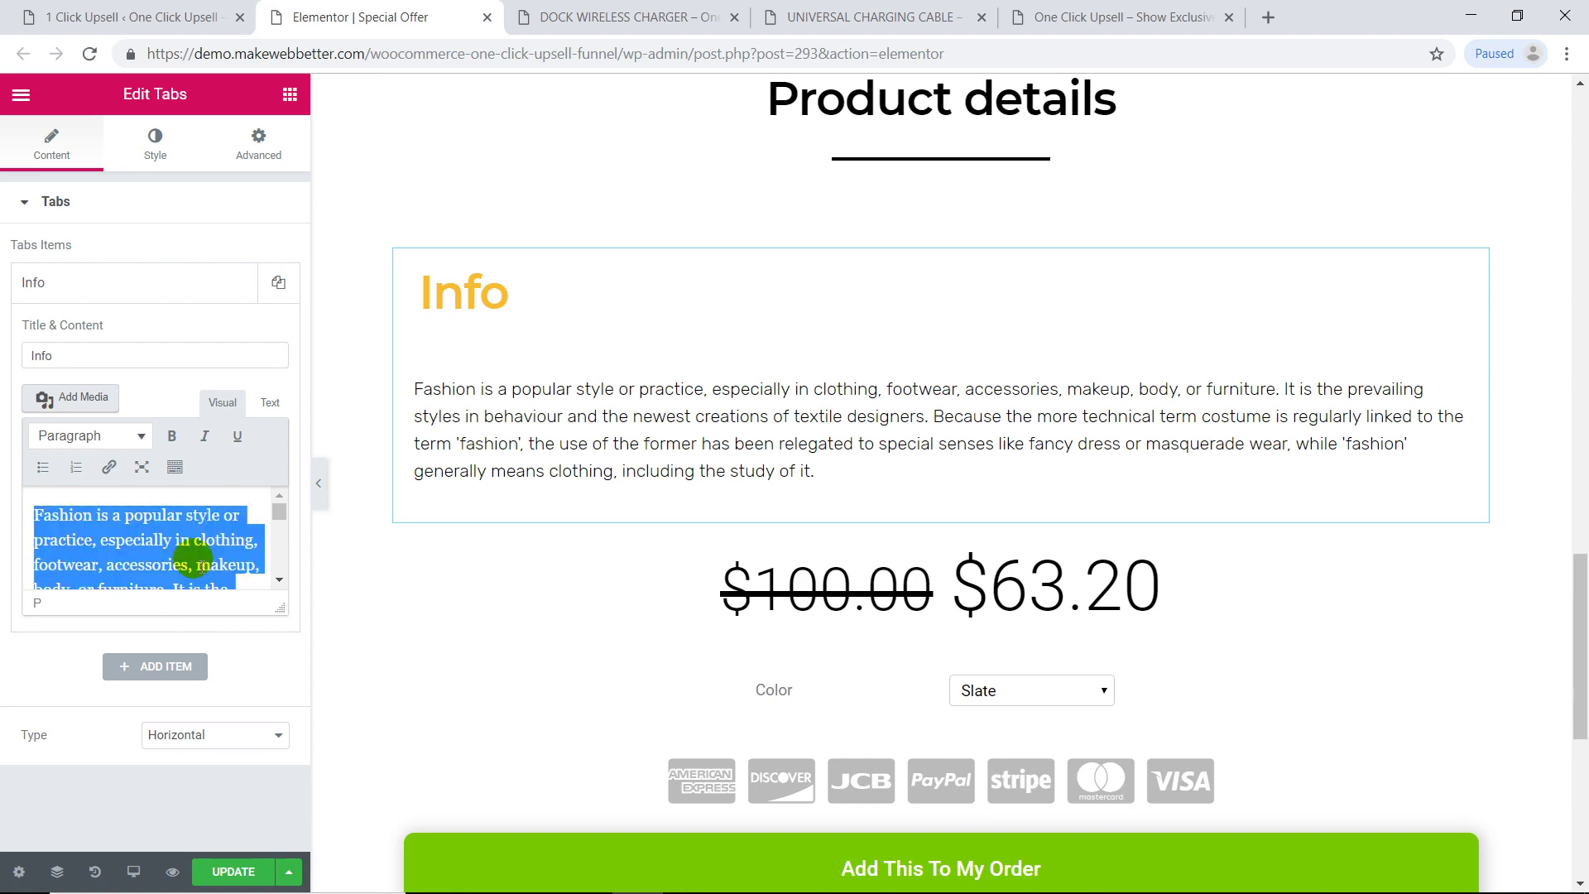
{"action": "key", "text": "BackSpace"}
{"action": "key", "text": "ctrl+v"}
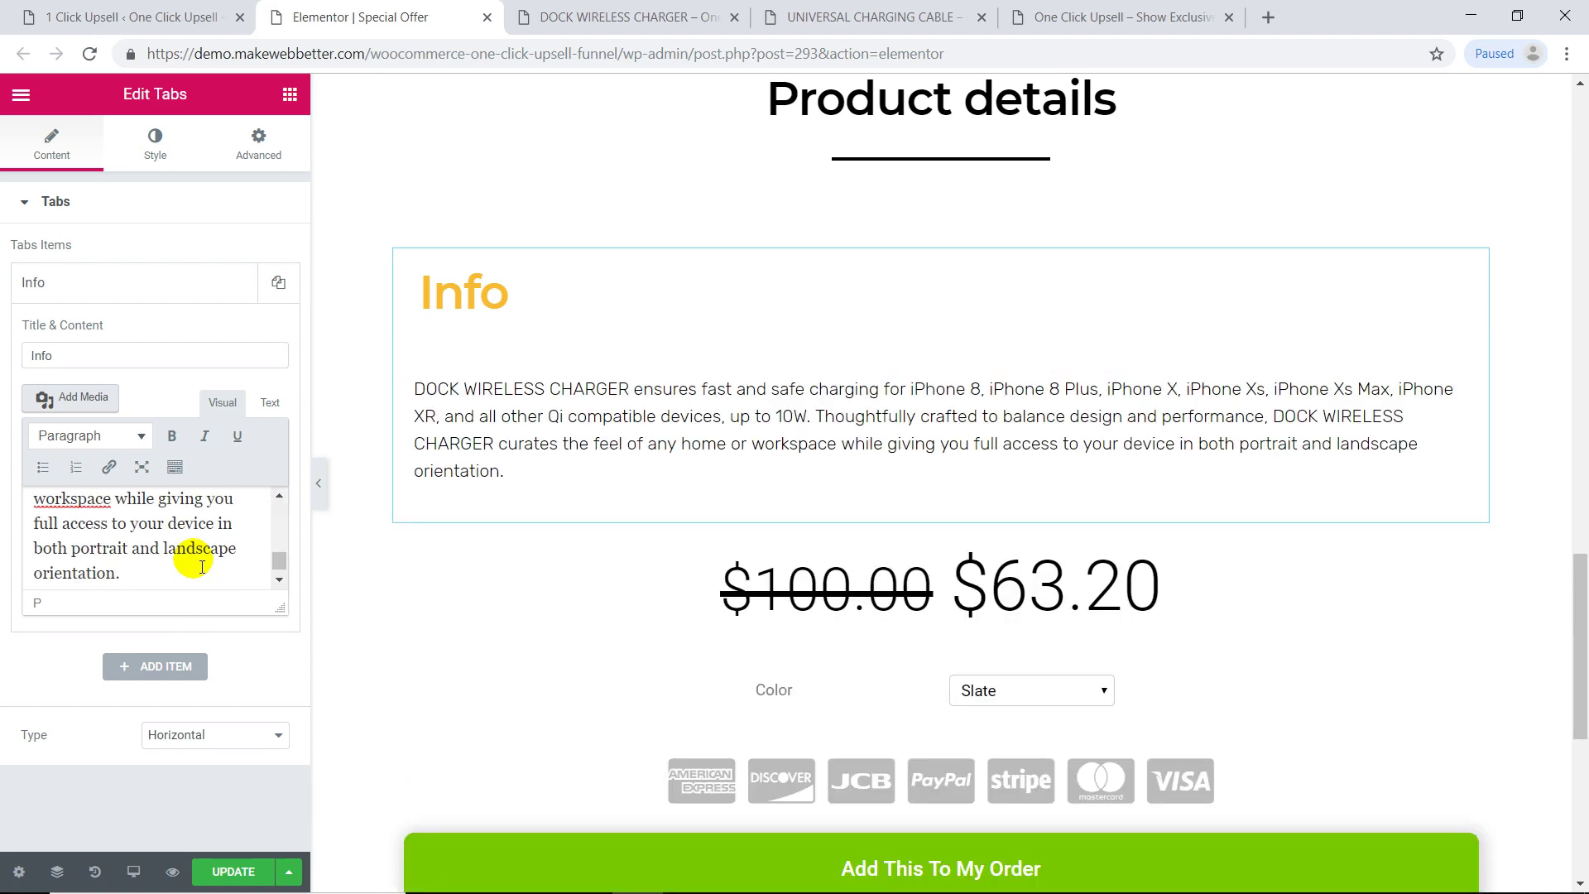
{"action": "left_click", "coordinate": [319, 484]}
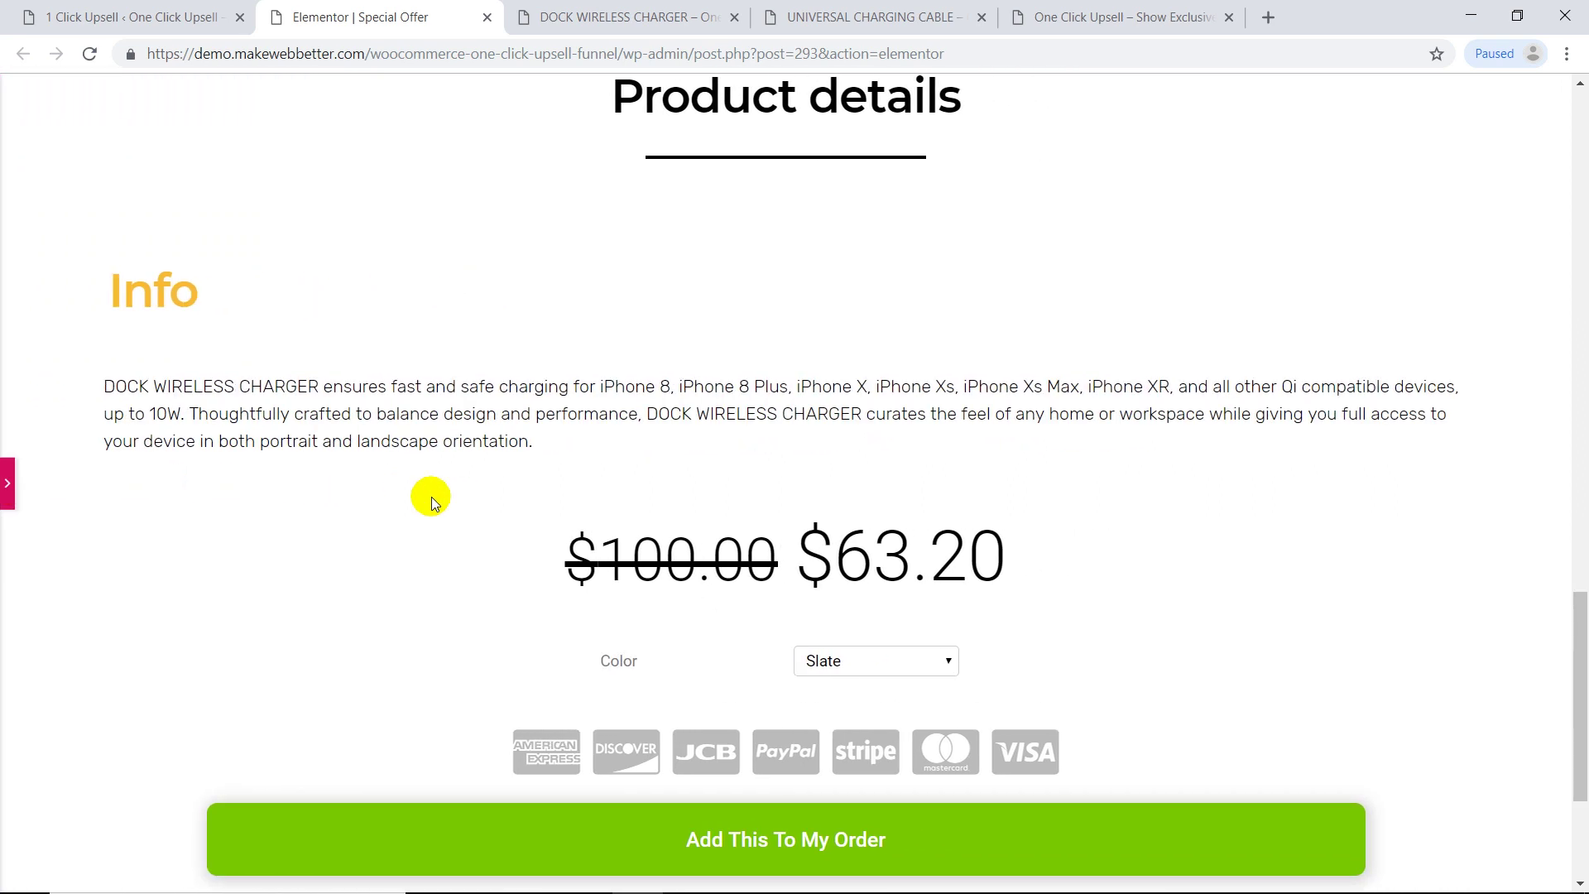
Check the offer price with Color set to Rose, then switch back to Slate
{"action": "scroll", "coordinate": [1332, 459], "scroll_direction": "down", "scroll_amount": 4}
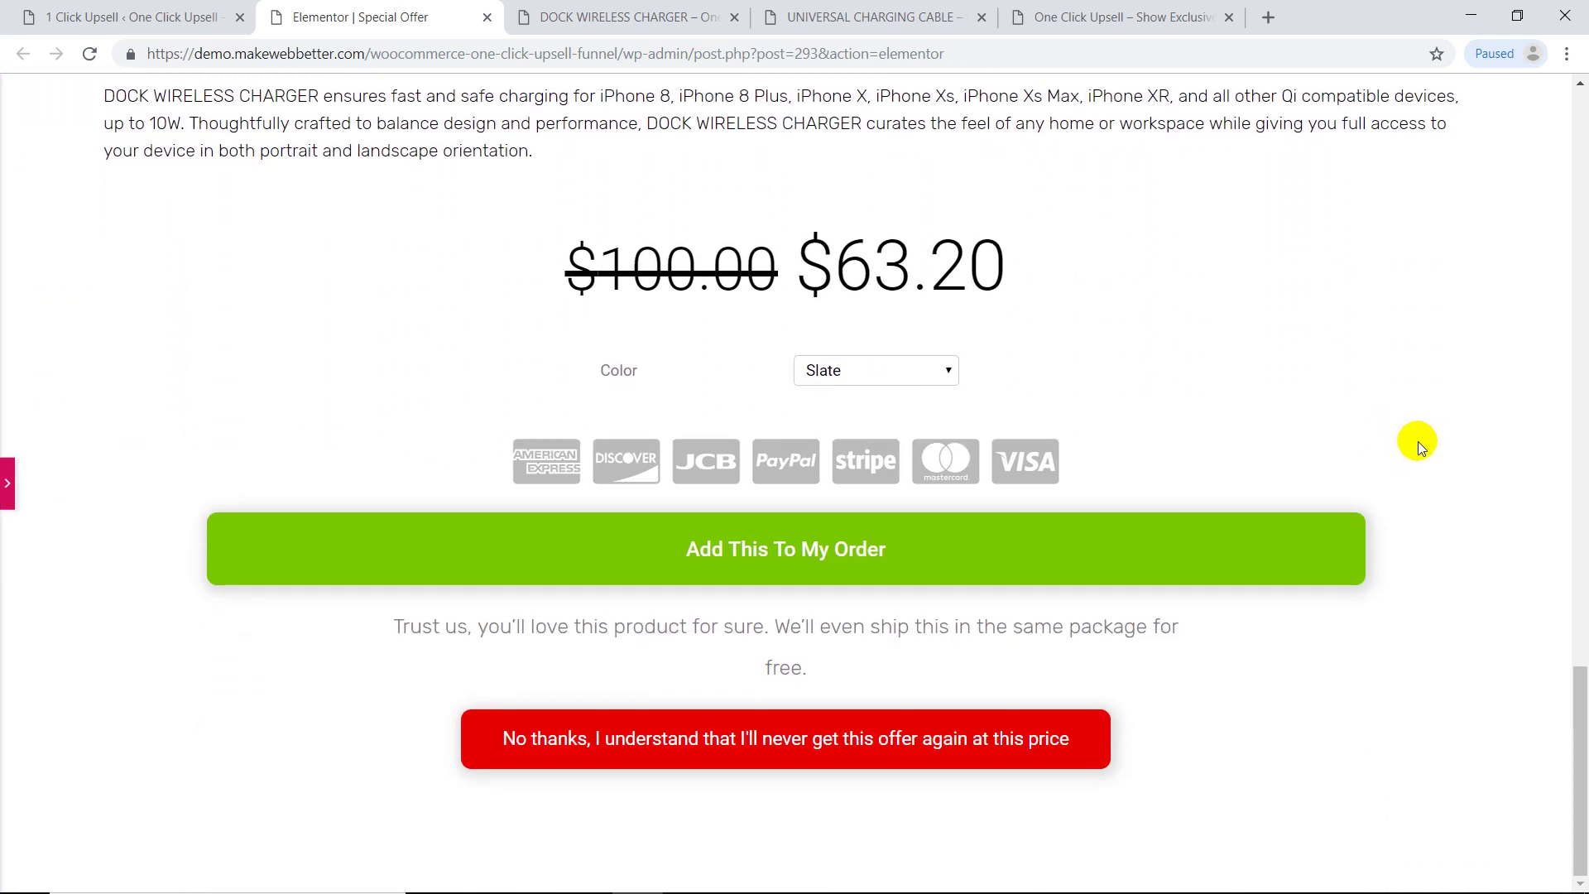
{"action": "left_click", "coordinate": [944, 376]}
{"action": "left_click", "coordinate": [885, 432]}
{"action": "left_click", "coordinate": [877, 377]}
{"action": "left_click", "coordinate": [866, 415]}
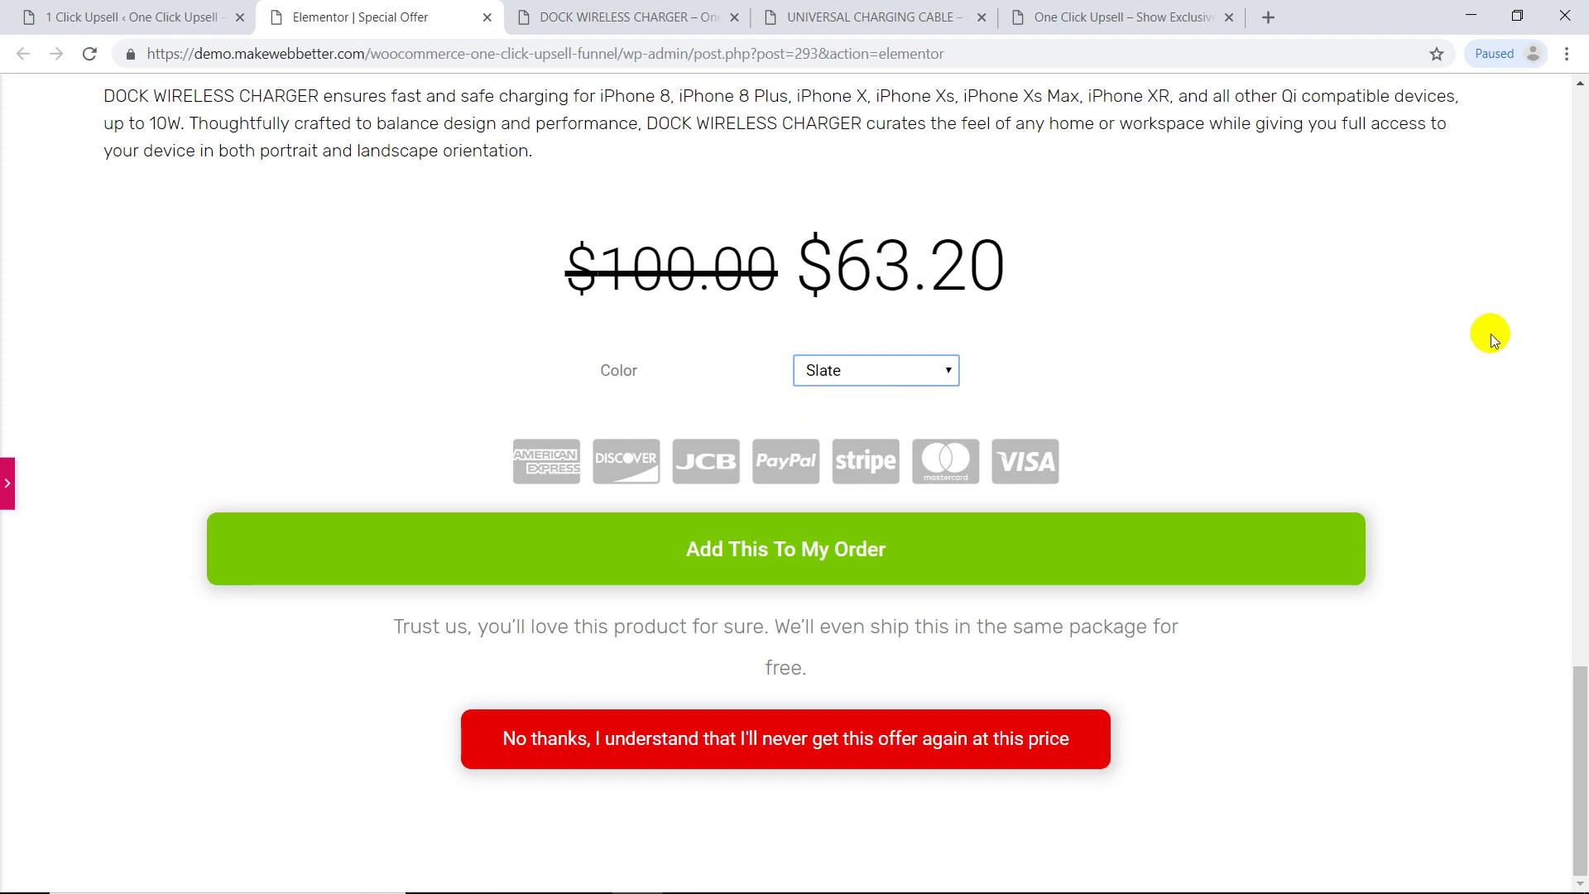
Preview the Special Offer page in Tablet and then Mobile responsive mode
{"action": "left_click", "coordinate": [8, 482]}
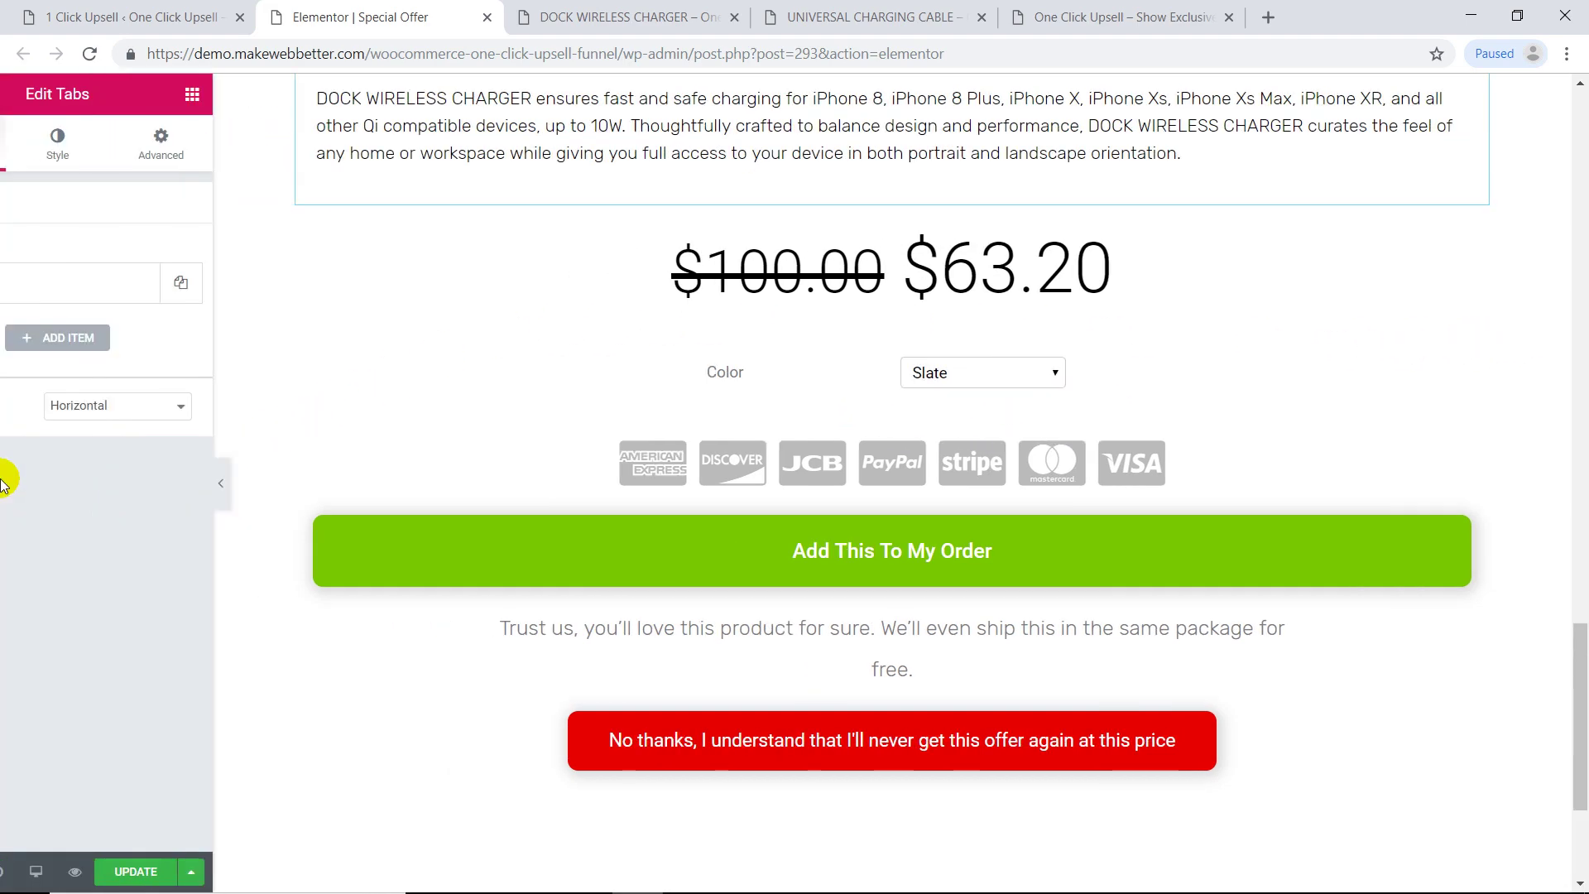
{"action": "left_click", "coordinate": [133, 871]}
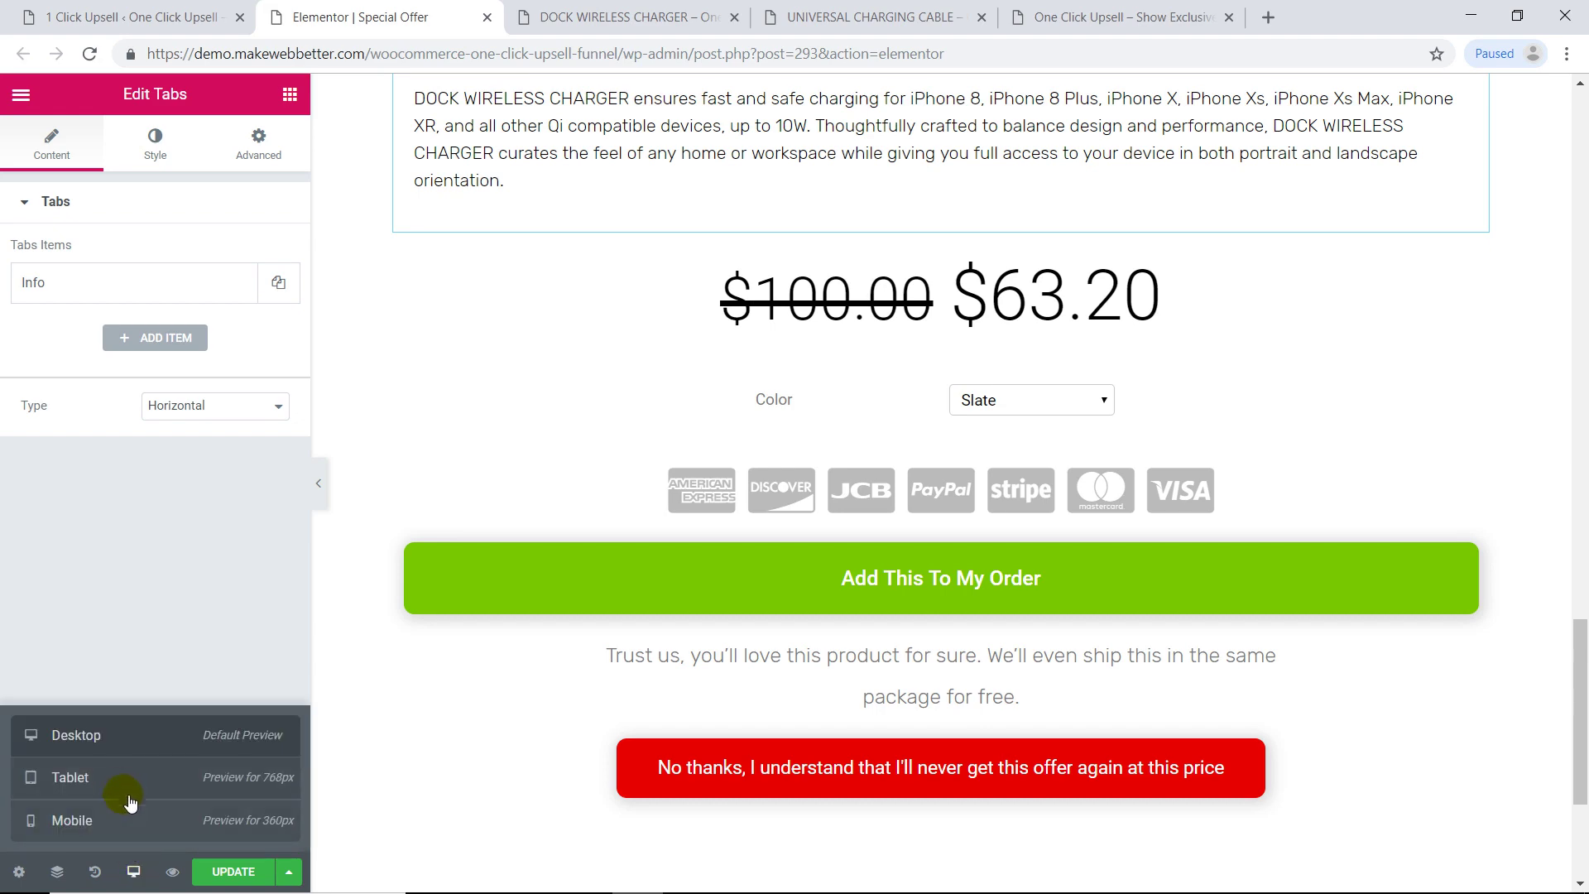
{"action": "left_click", "coordinate": [126, 786]}
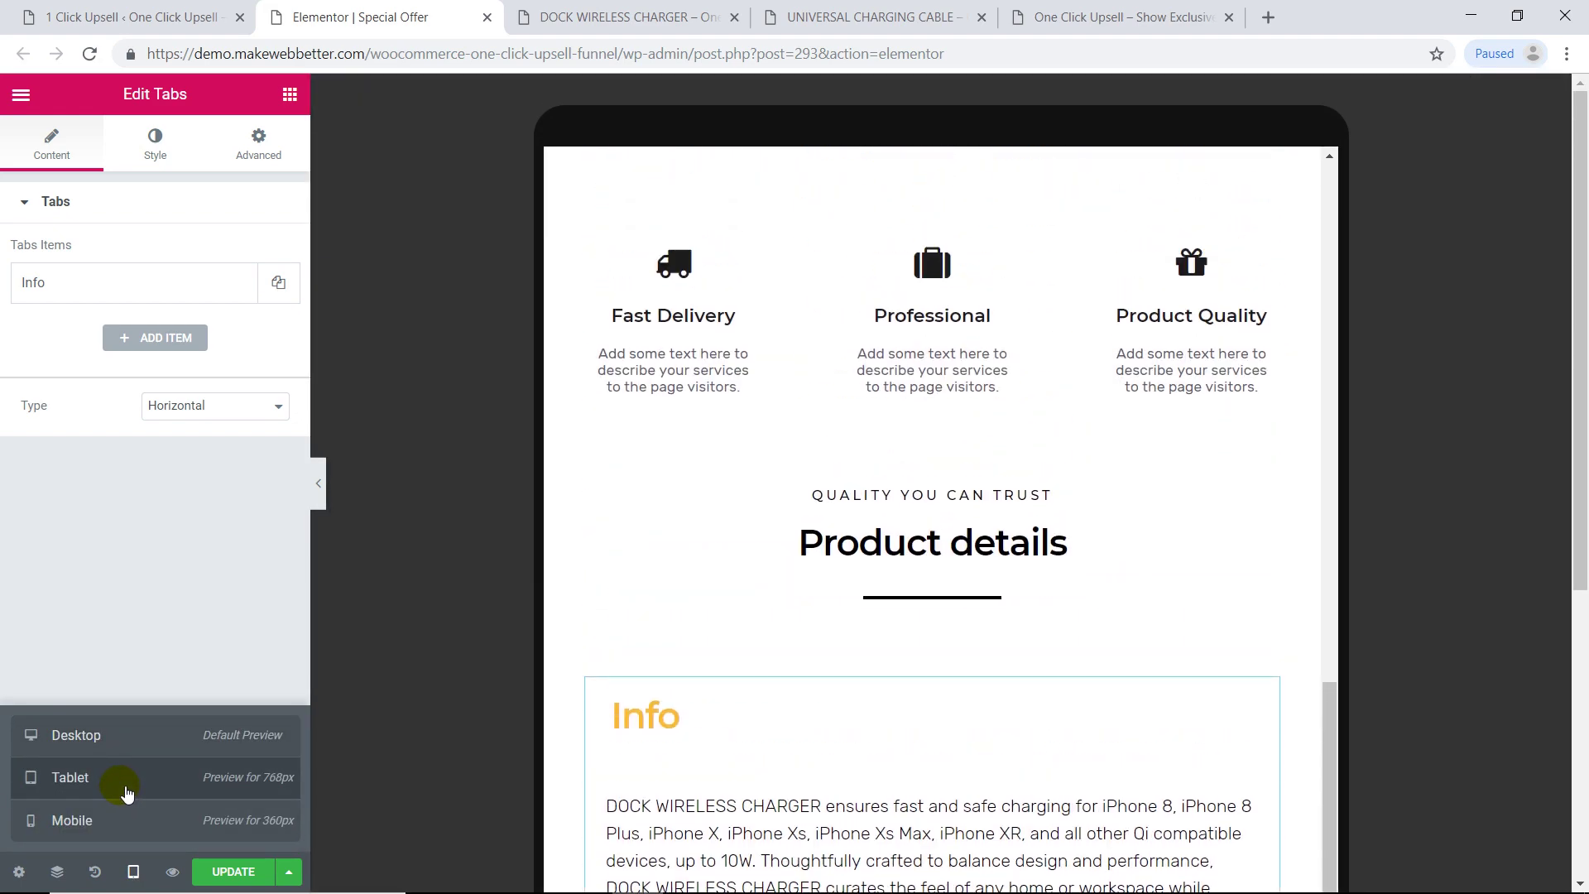
{"action": "left_click", "coordinate": [124, 816]}
{"action": "left_click", "coordinate": [887, 662]}
{"action": "scroll", "coordinate": [1043, 580], "scroll_direction": "up", "scroll_amount": 15}
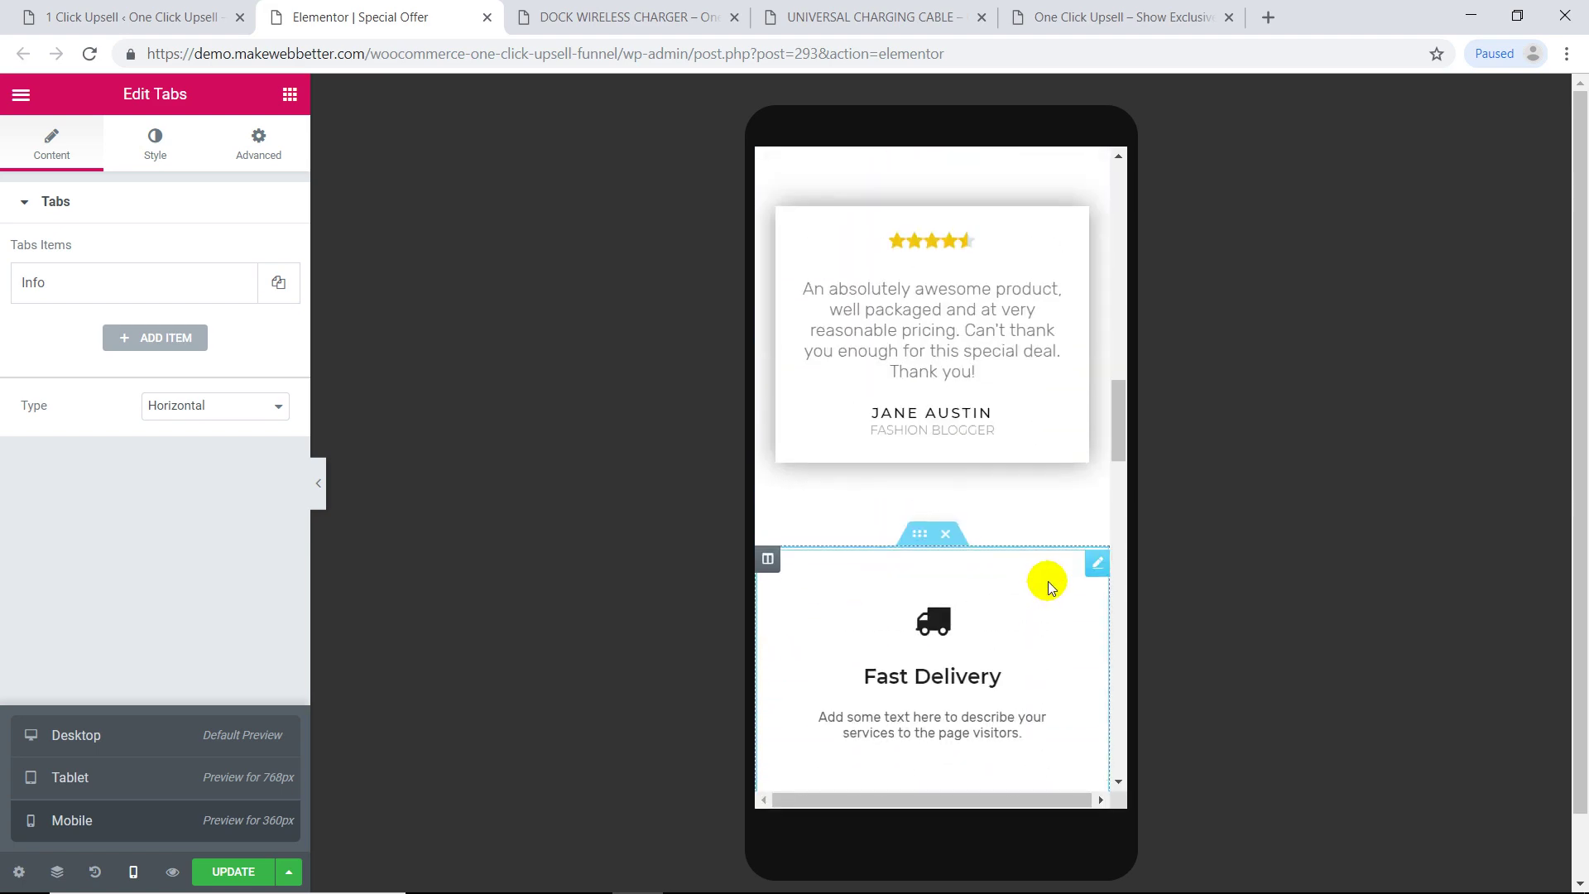
{"action": "scroll", "coordinate": [1048, 581], "scroll_direction": "up", "scroll_amount": 10}
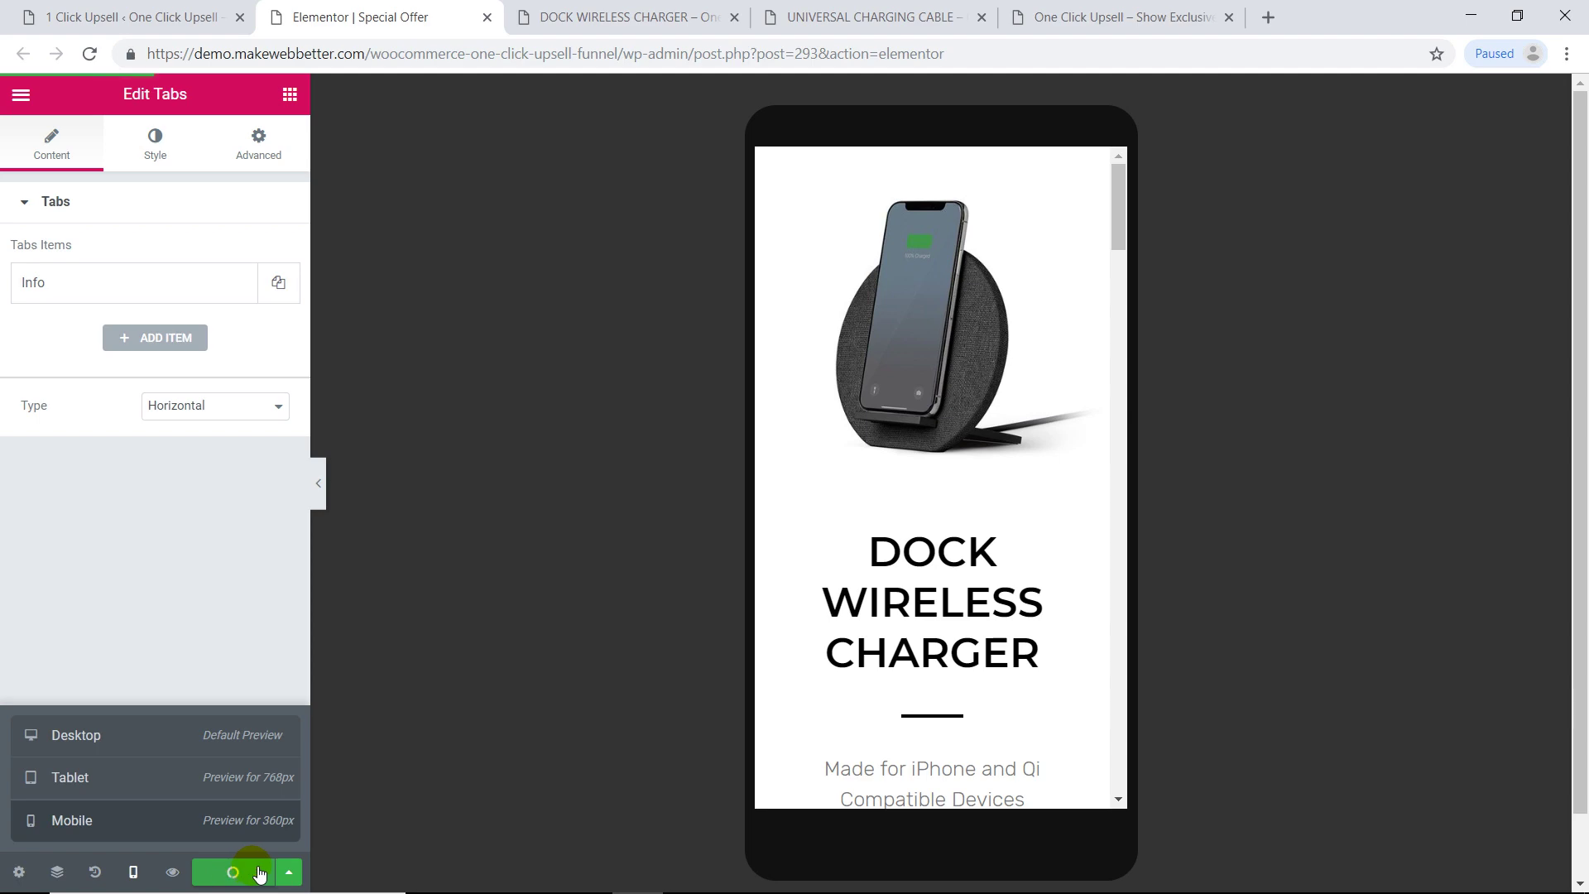
Add Offer #2 for the UNIVERSAL CHARGING CABLE (#233) with a 40% discount
{"action": "left_click", "coordinate": [167, 17]}
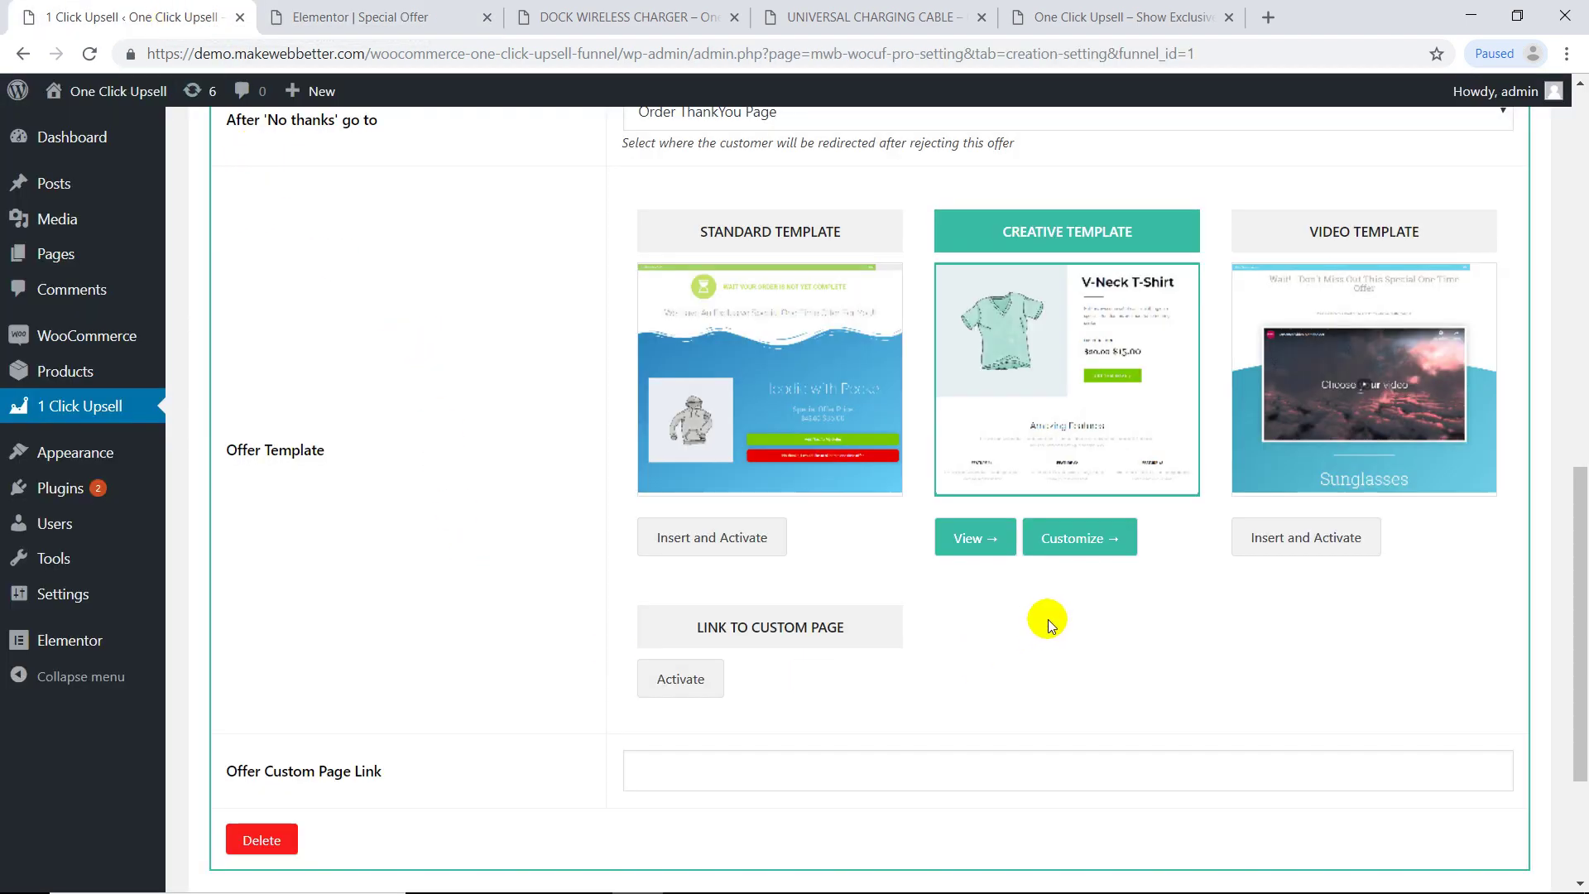
{"action": "scroll", "coordinate": [1212, 589], "scroll_direction": "down", "scroll_amount": 3}
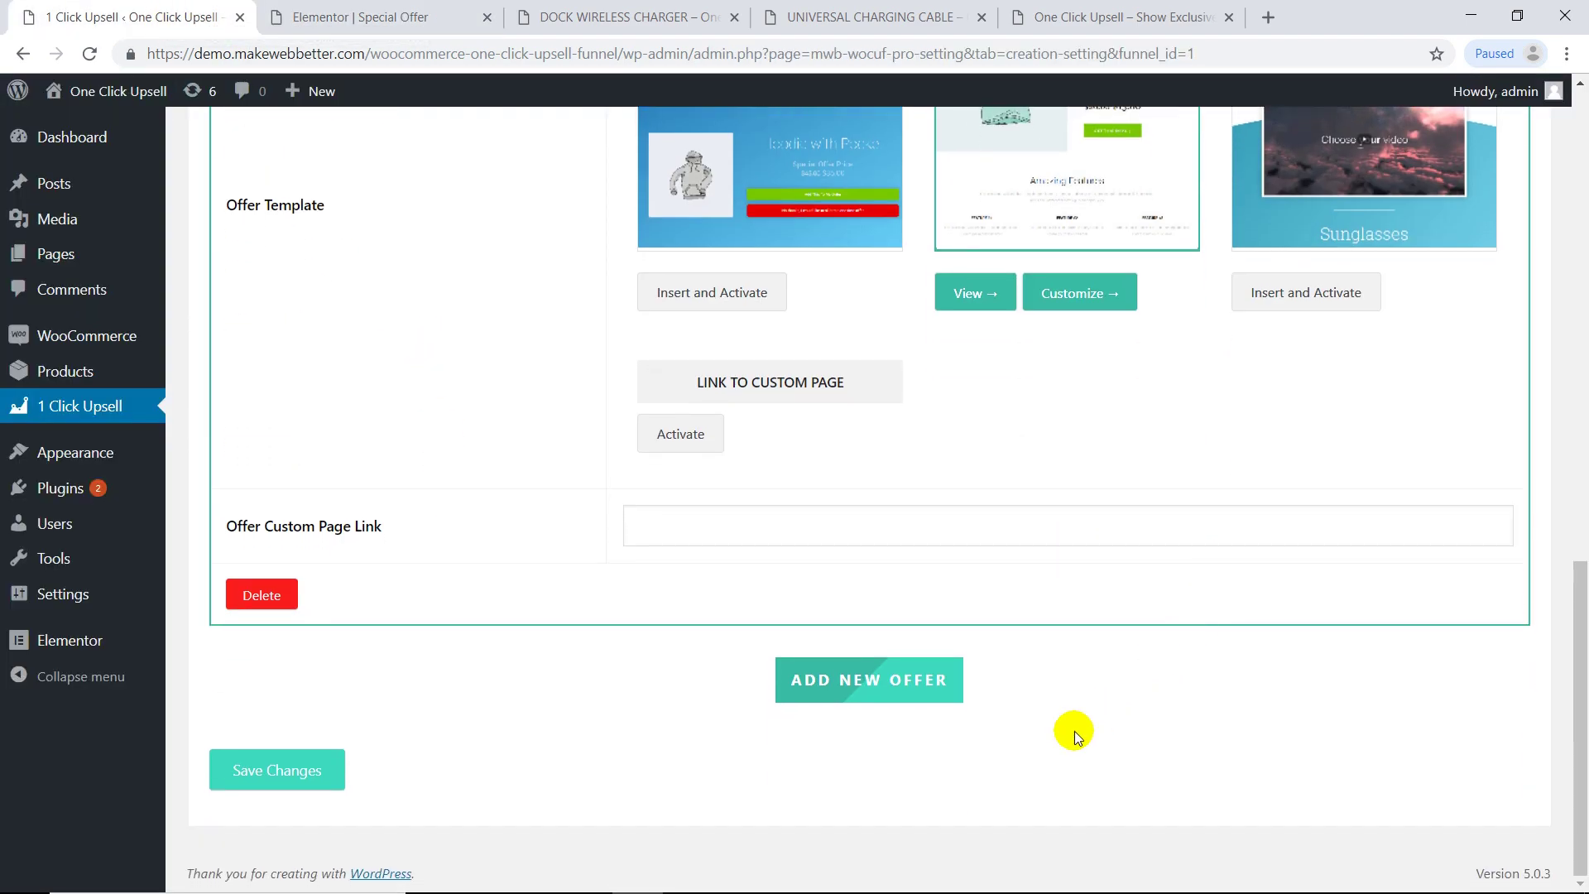
{"action": "left_click", "coordinate": [851, 679]}
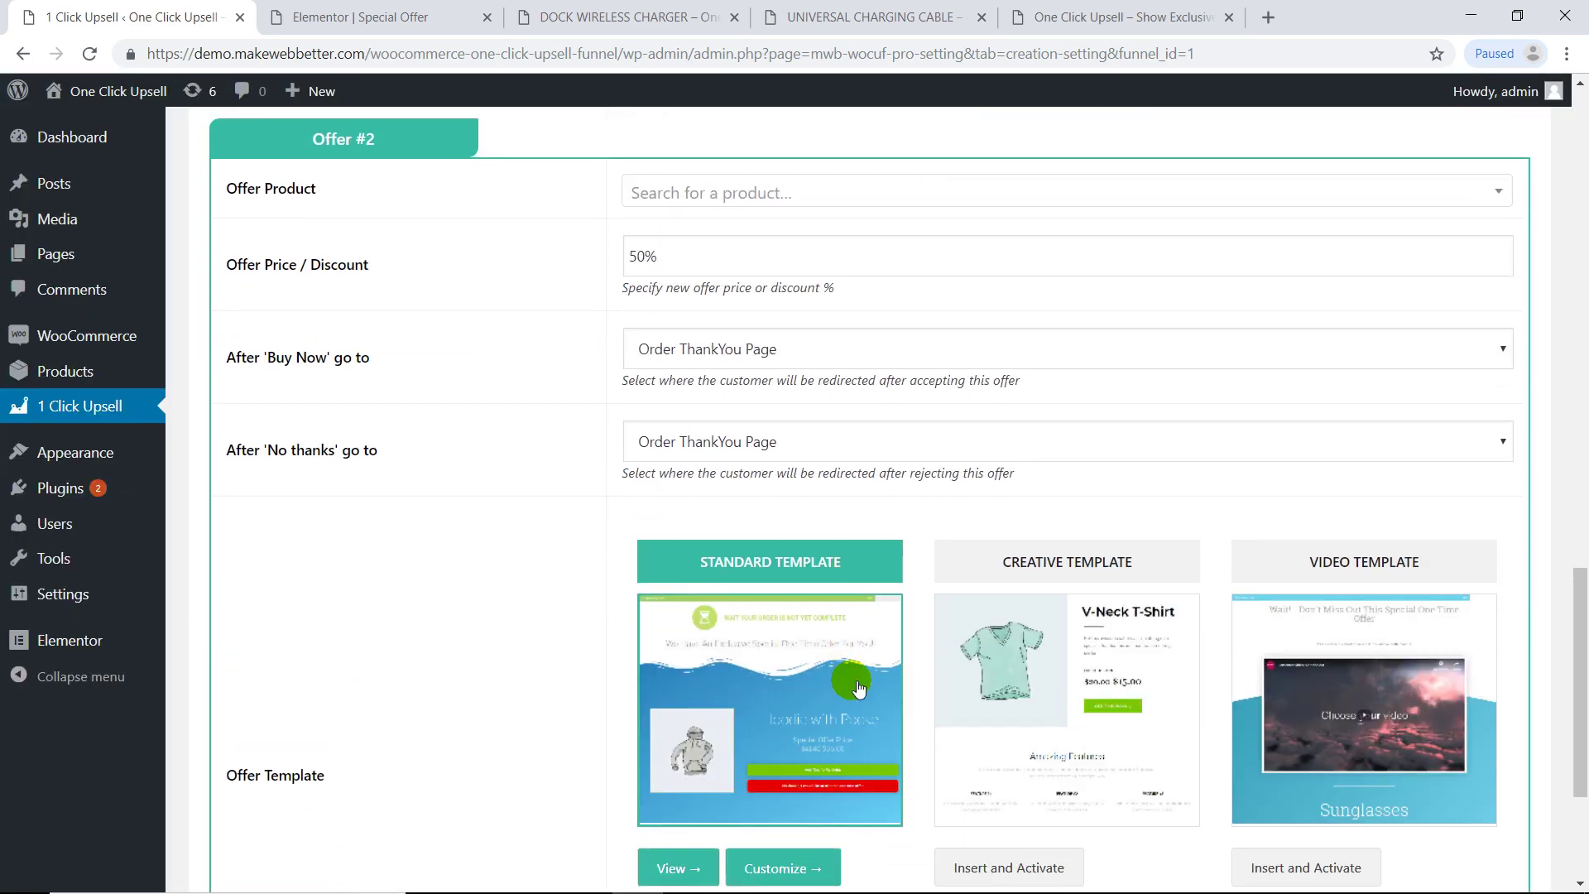
{"action": "left_click", "coordinate": [751, 190]}
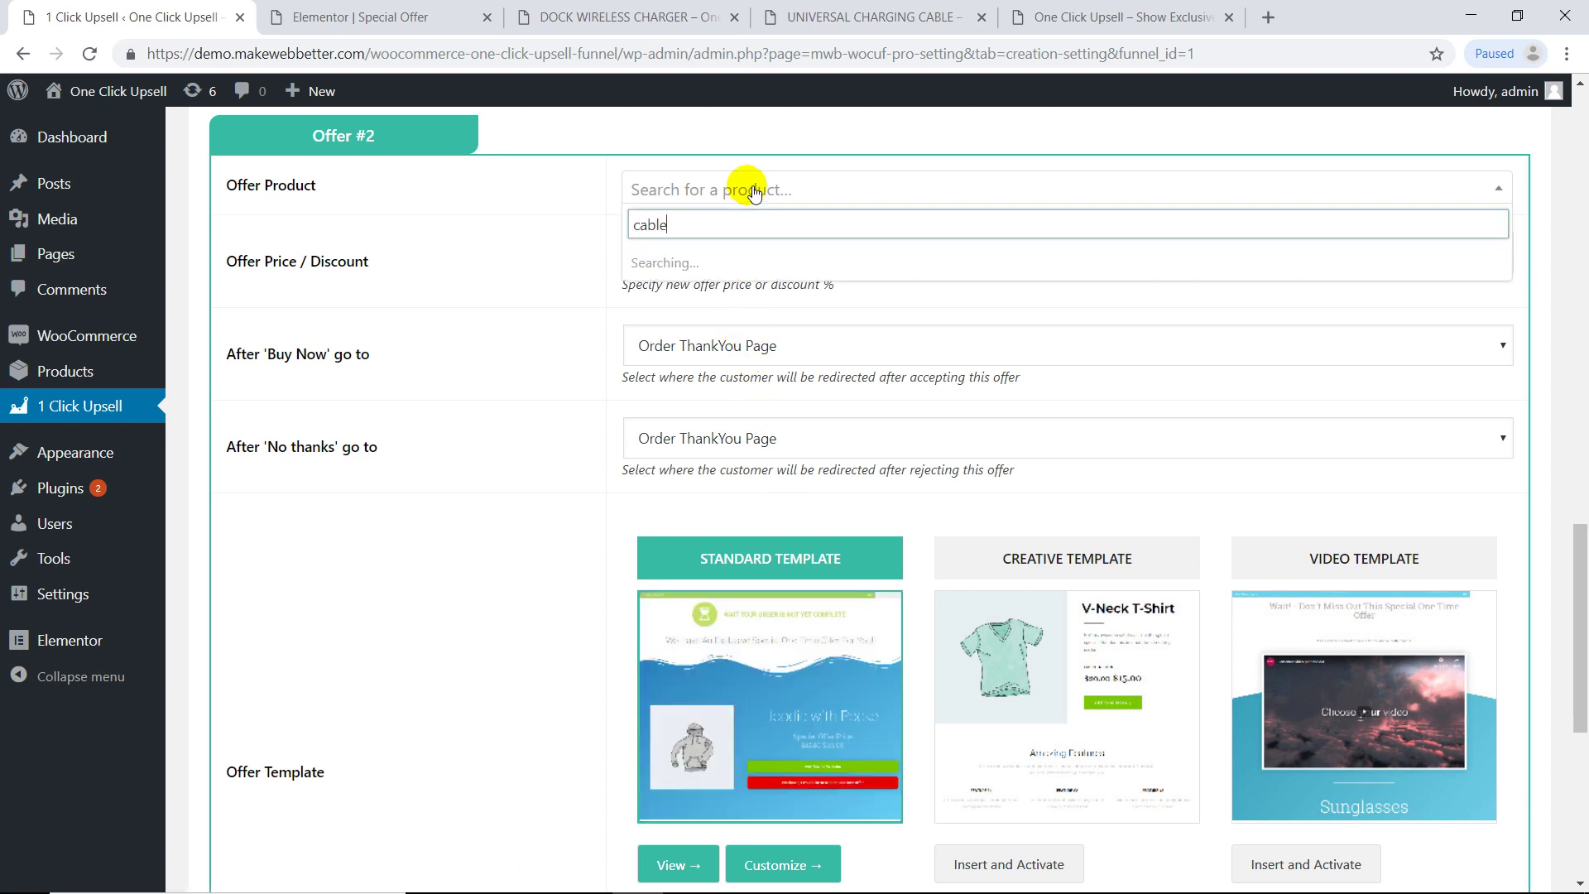
{"action": "type", "text": "cable"}
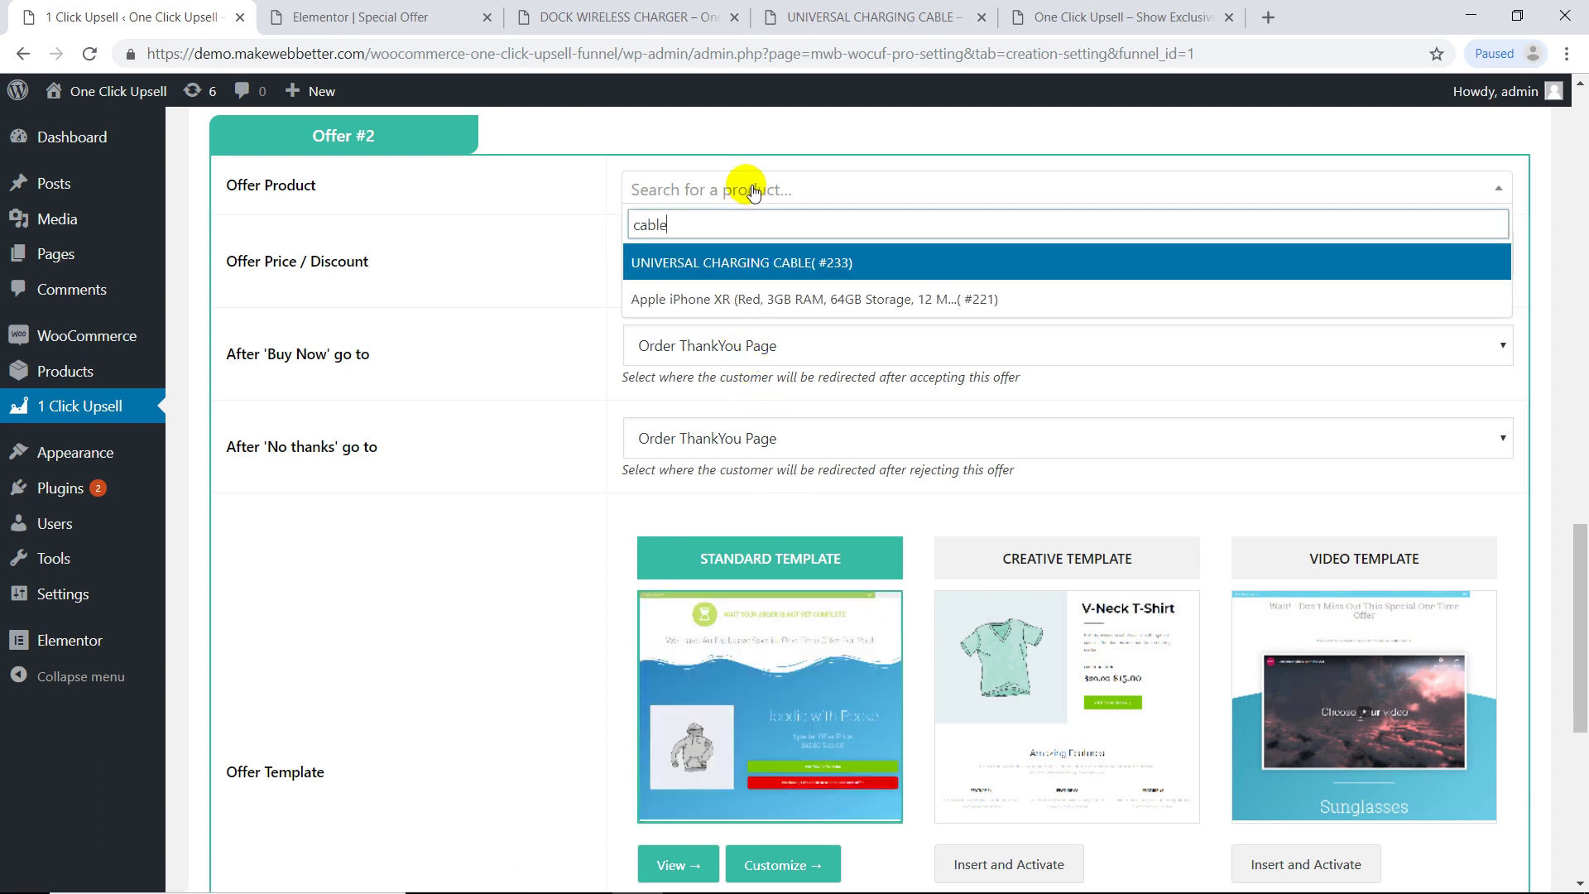
{"action": "left_click", "coordinate": [726, 256]}
{"action": "left_click", "coordinate": [644, 254]}
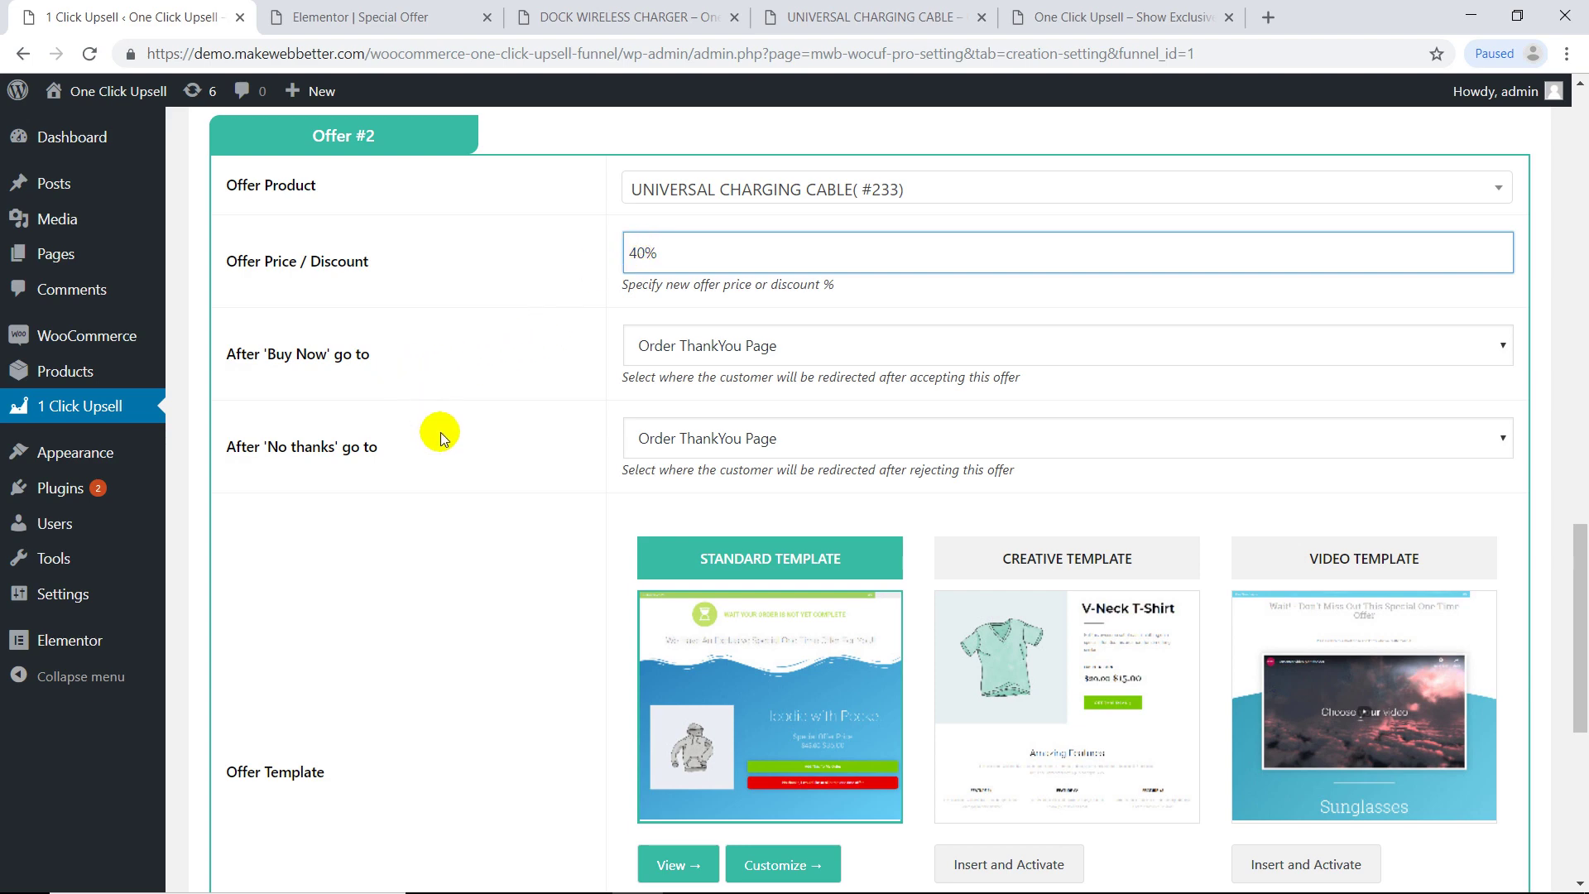
Keep the thank-you page after Offer #1 is accepted, send 'No thanks' to Offer #2, save, and switch to Live
{"action": "scroll", "coordinate": [439, 472], "scroll_direction": "down", "scroll_amount": 2}
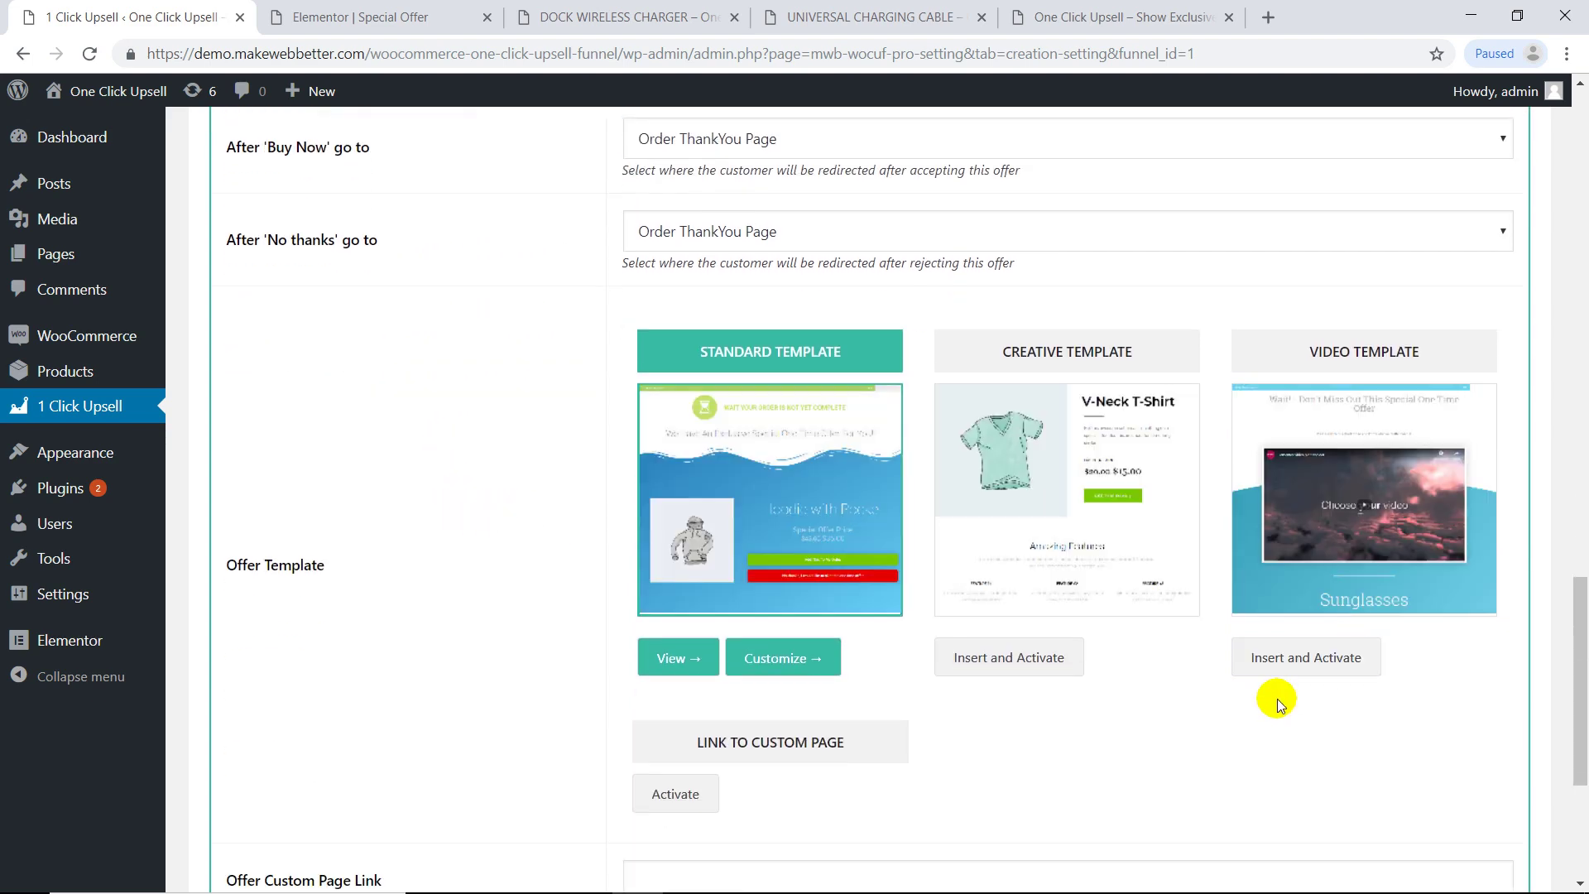
{"action": "scroll", "coordinate": [1266, 703], "scroll_direction": "down", "scroll_amount": 1}
{"action": "scroll", "coordinate": [1254, 702], "scroll_direction": "down", "scroll_amount": 3}
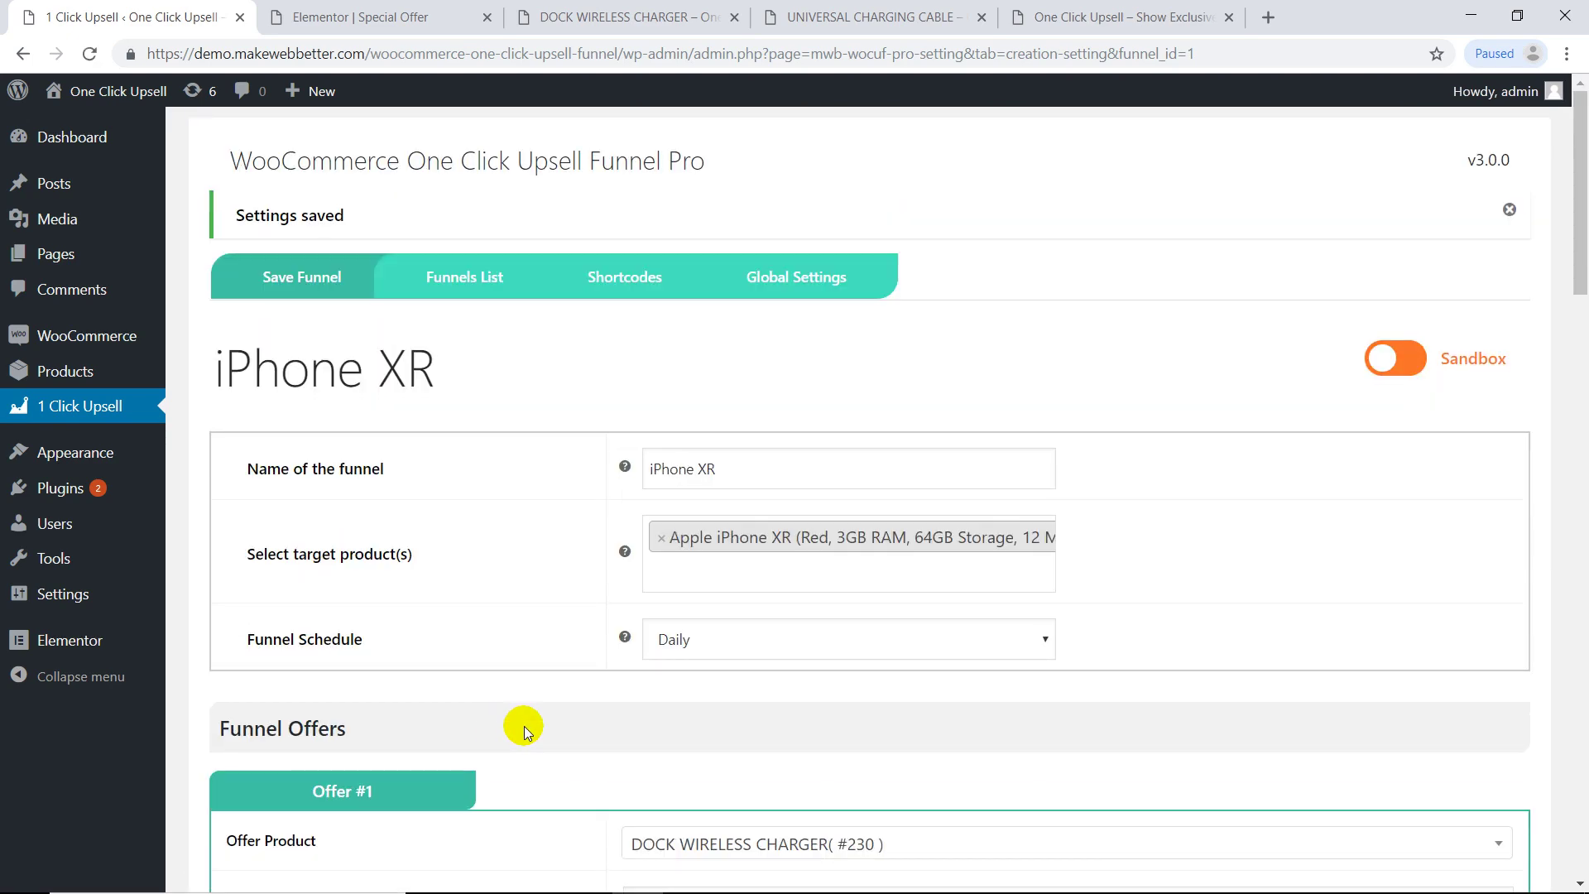
{"action": "scroll", "coordinate": [637, 714], "scroll_direction": "down", "scroll_amount": 5}
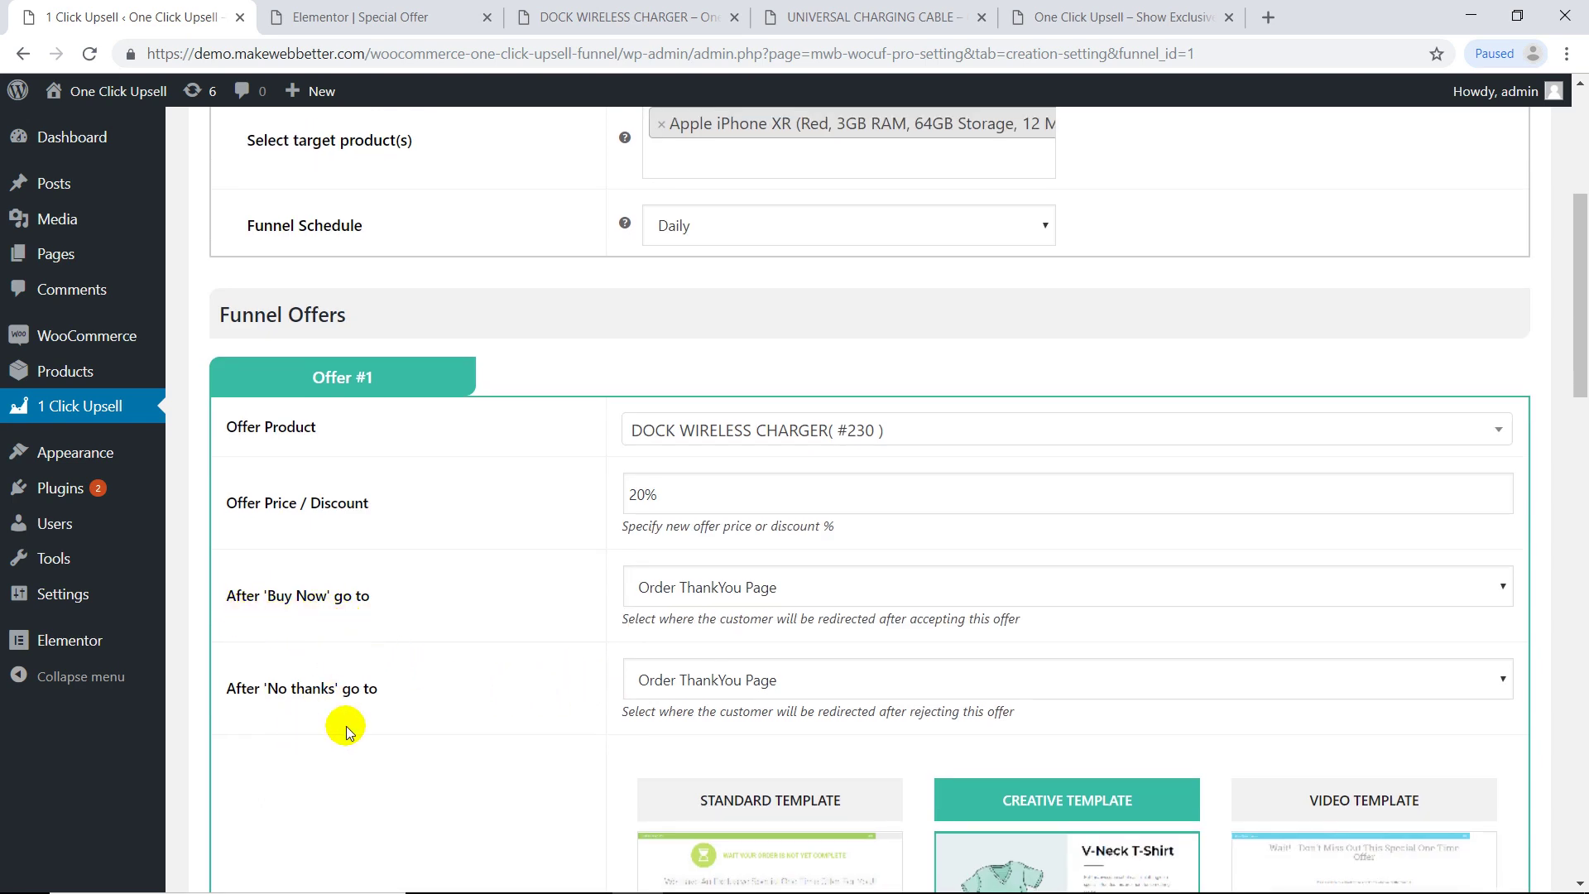
{"action": "left_click", "coordinate": [712, 594]}
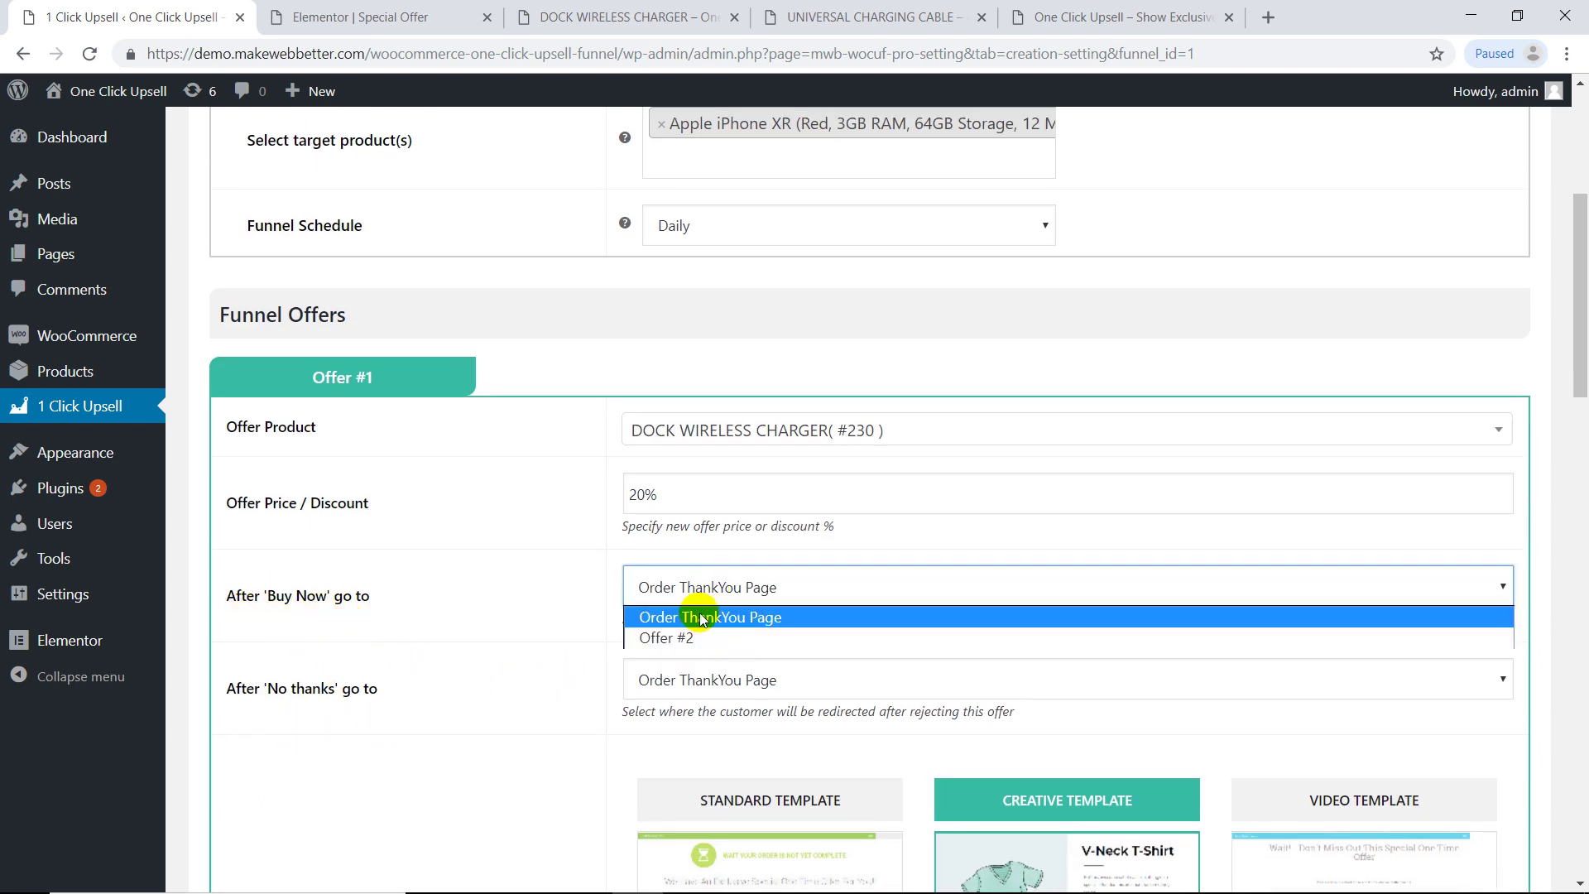
{"action": "left_click", "coordinate": [702, 617]}
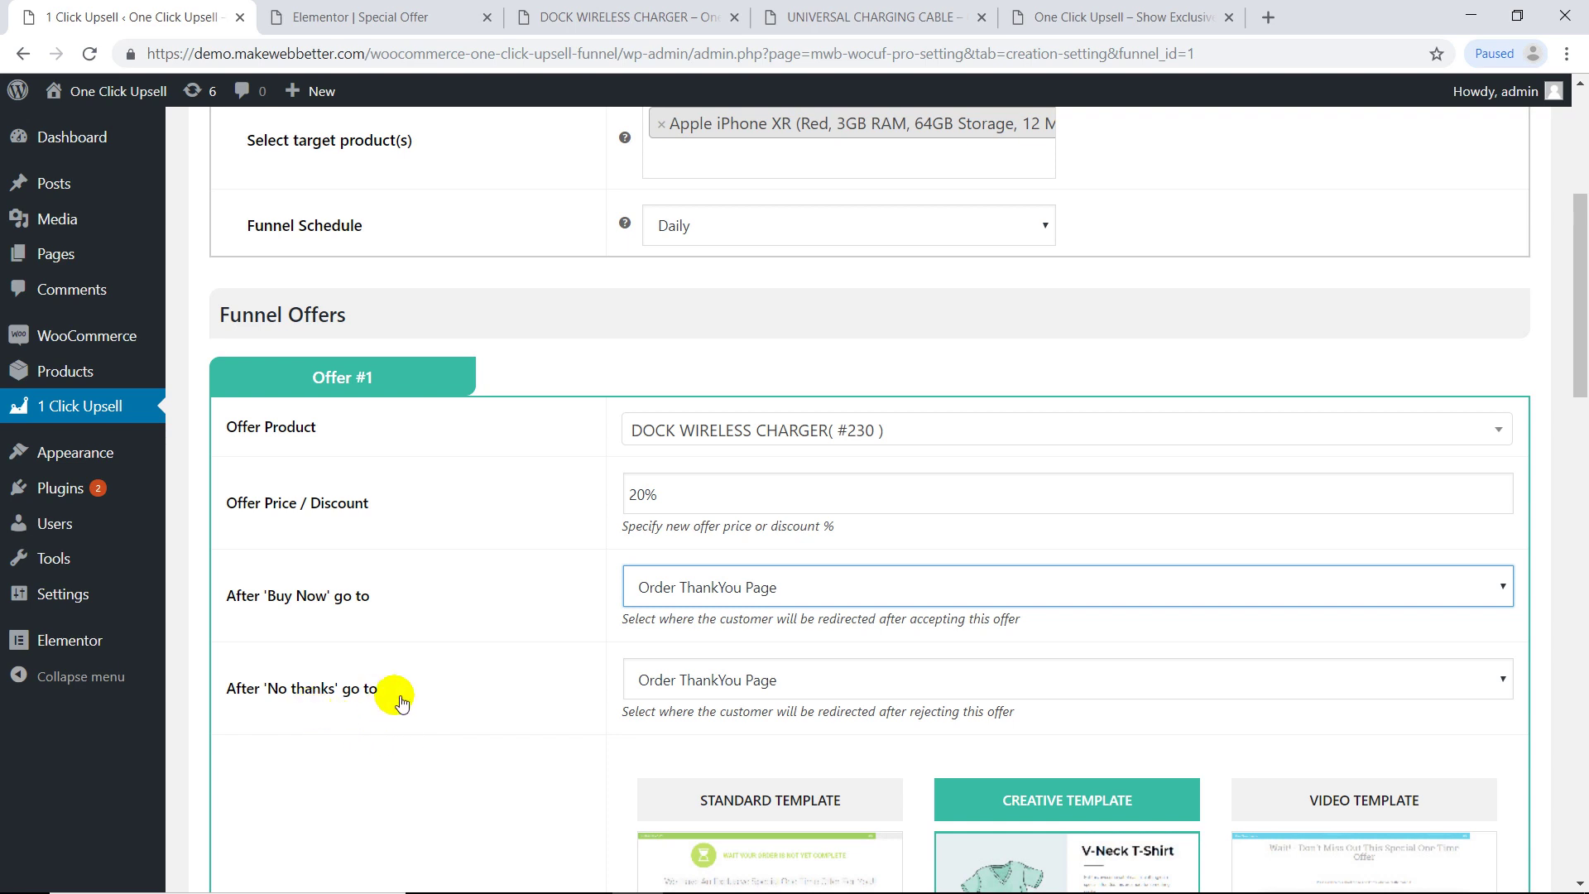
{"action": "left_click", "coordinate": [695, 688]}
{"action": "left_click", "coordinate": [695, 706]}
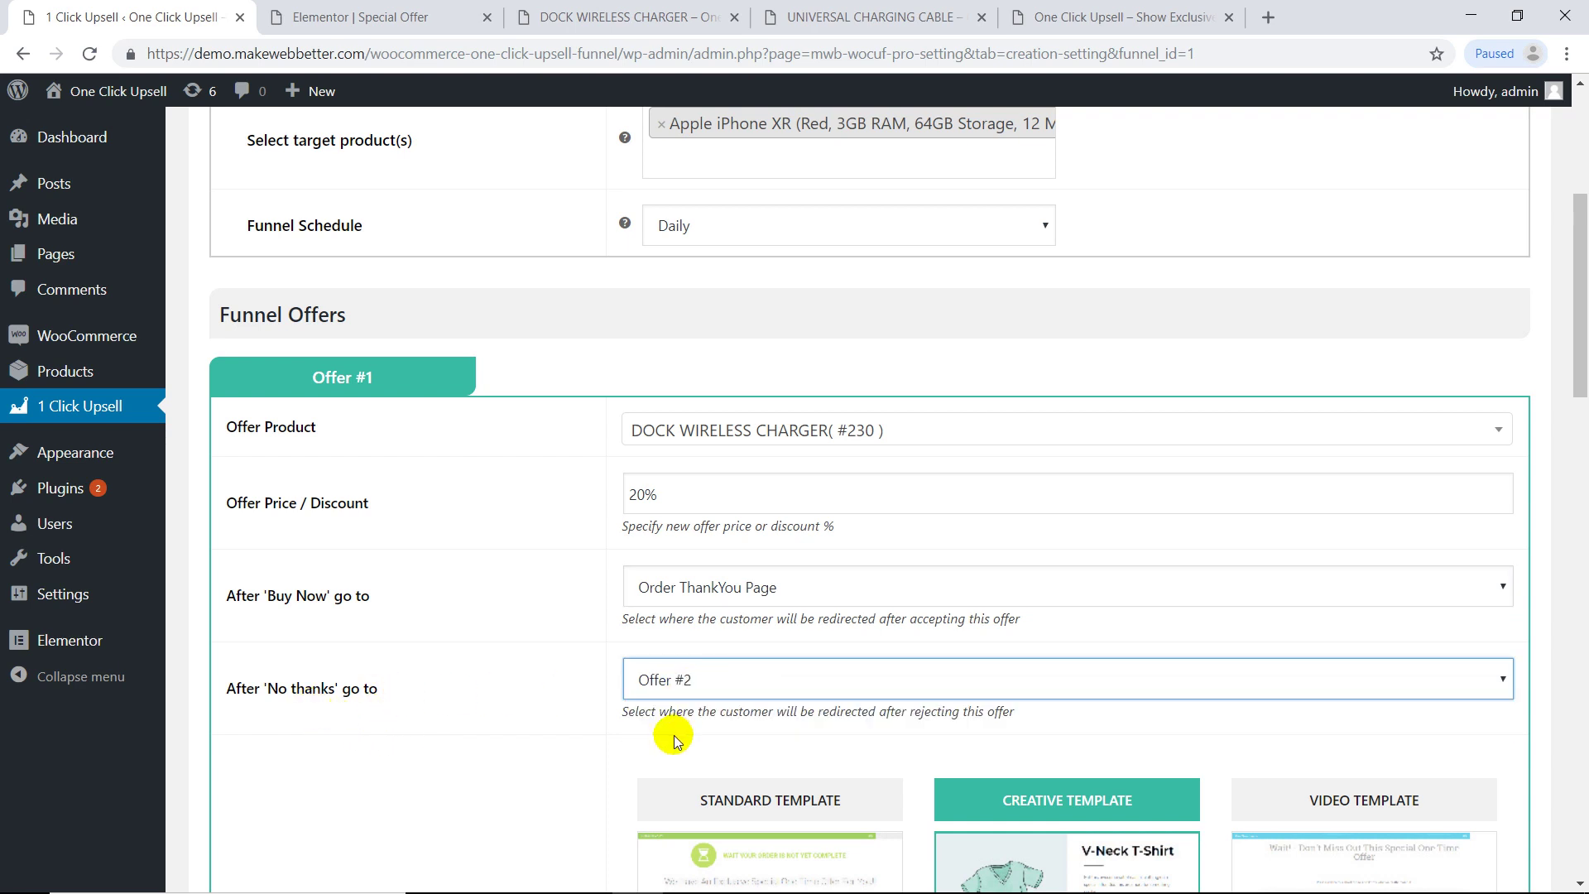
{"action": "key", "text": "Return"}
{"action": "left_click", "coordinate": [1387, 370]}
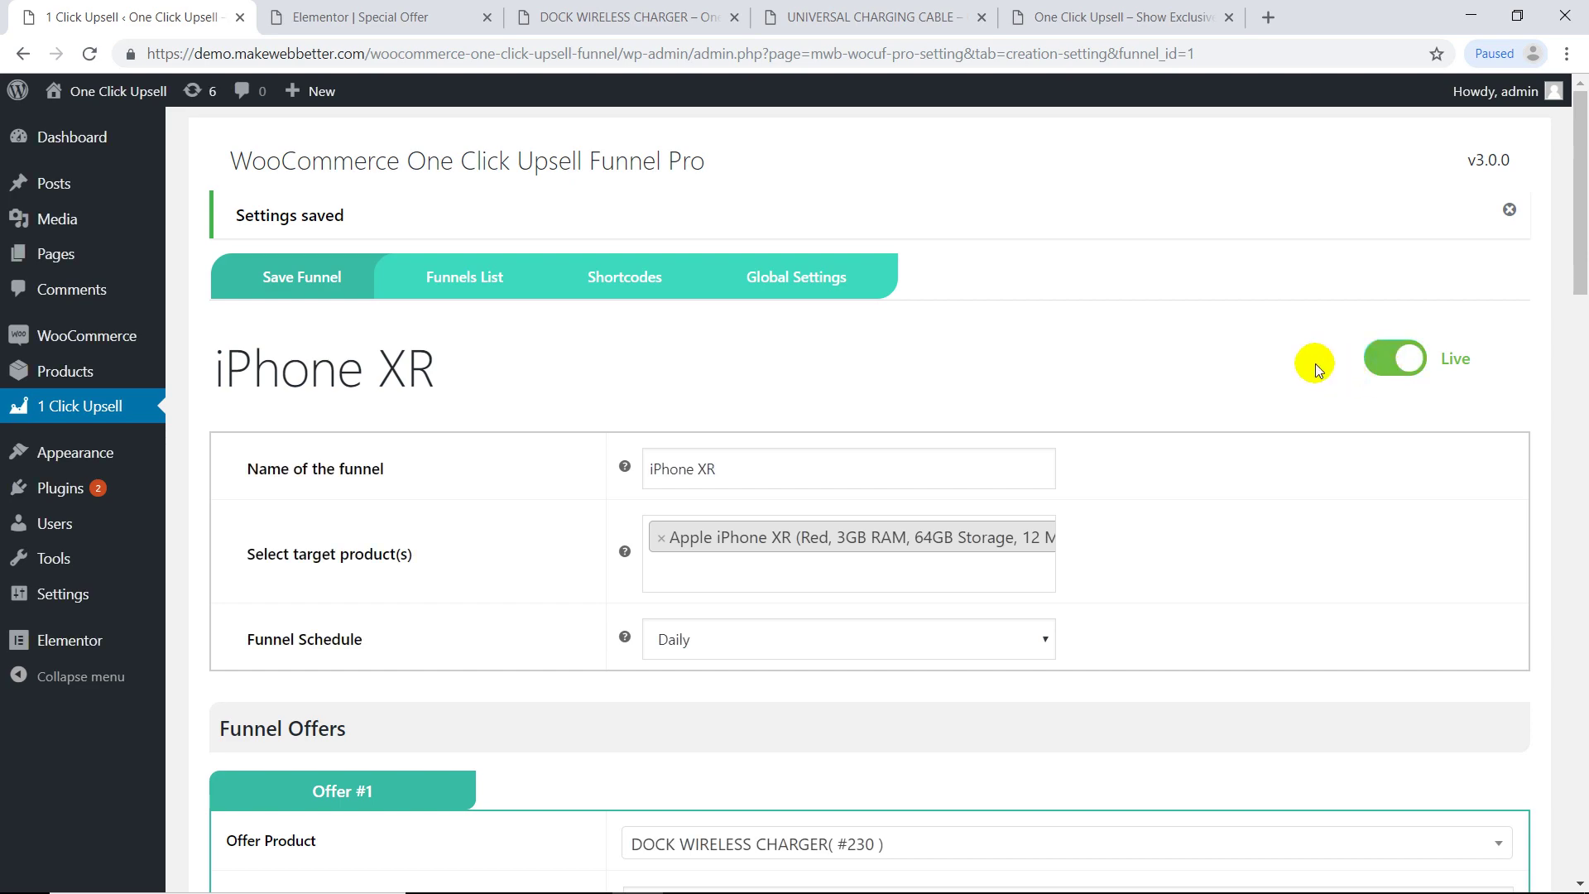